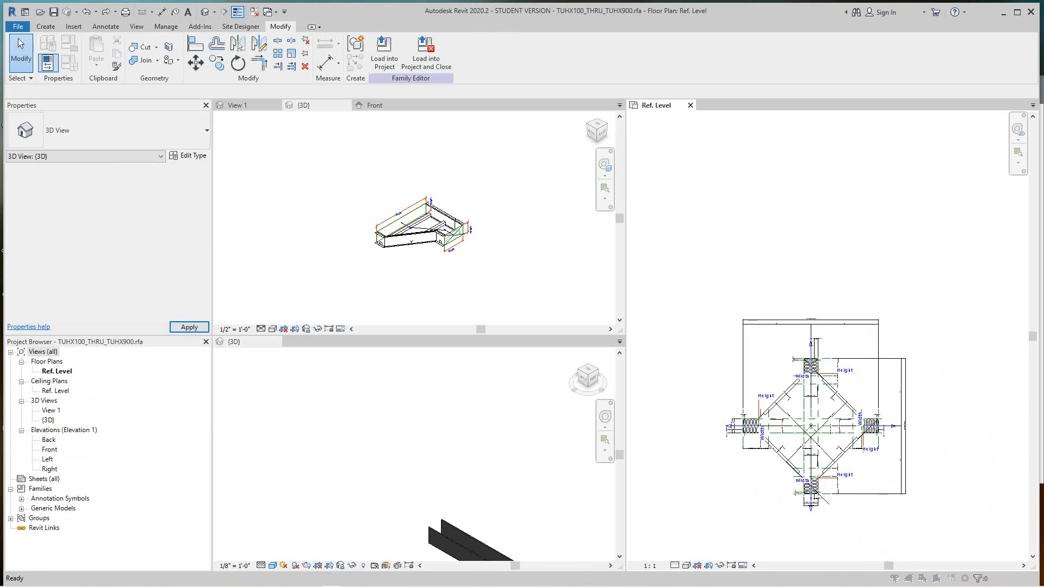
Step: Examine the left-hand cable tray reducer family in its 3D view
{"action": "left_click", "coordinate": [593, 342]}
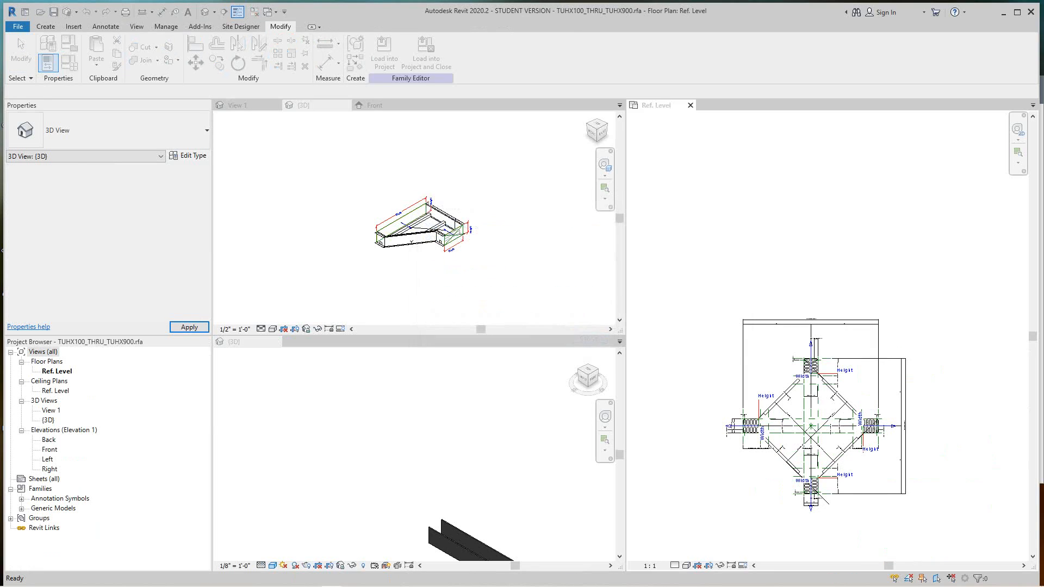
{"action": "scroll", "coordinate": [471, 256], "scroll_direction": "down", "scroll_amount": 1}
{"action": "scroll", "coordinate": [471, 256], "scroll_direction": "up", "scroll_amount": 3}
{"action": "left_click", "coordinate": [484, 255]}
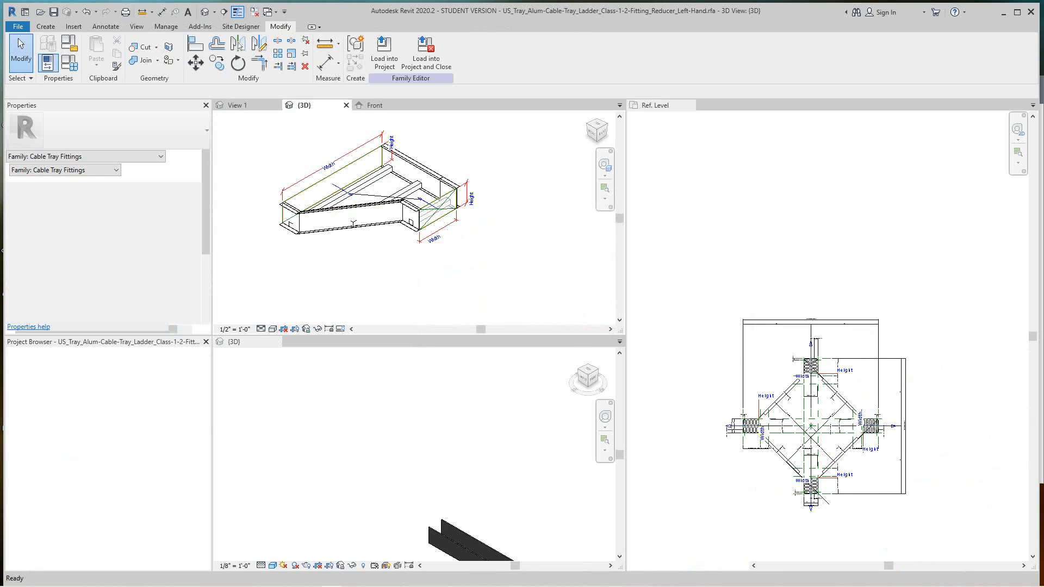
{"action": "scroll", "coordinate": [484, 256], "scroll_direction": "down", "scroll_amount": 2}
{"action": "middle_click_drag", "start_coordinate": [484, 256], "coordinate": [494, 266]}
{"action": "scroll", "coordinate": [417, 227], "scroll_direction": "up", "scroll_amount": 3}
{"action": "scroll", "coordinate": [417, 227], "scroll_direction": "up", "scroll_amount": 1}
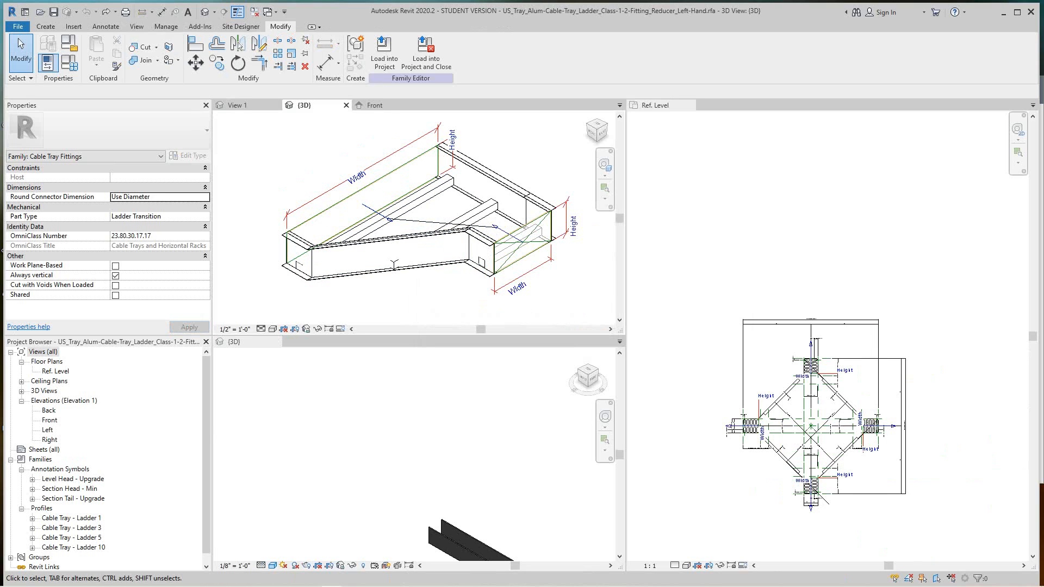
{"action": "scroll", "coordinate": [507, 230], "scroll_direction": "down", "scroll_amount": 4}
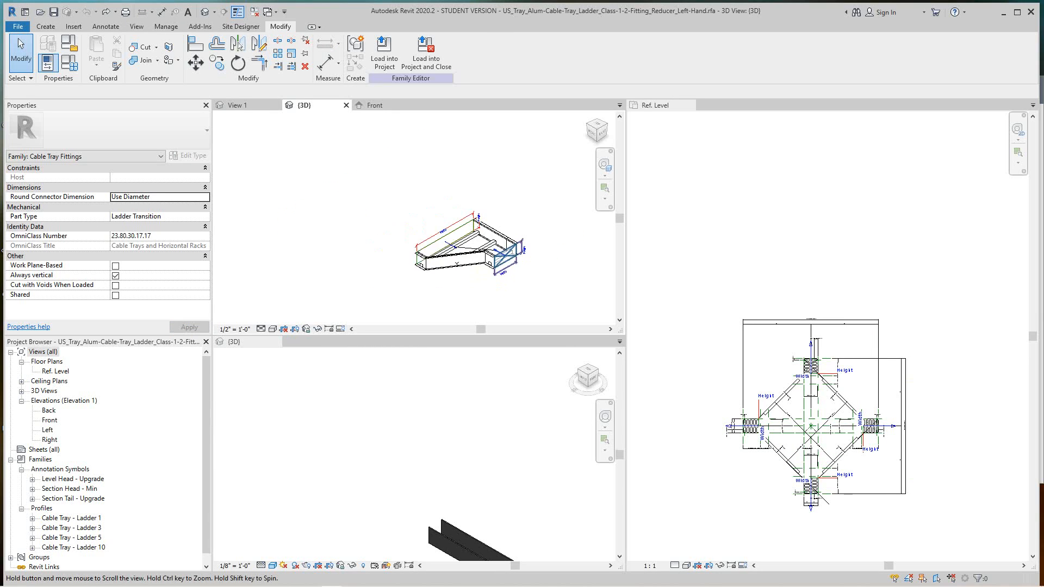
{"action": "scroll", "coordinate": [496, 375], "scroll_direction": "down", "scroll_amount": 1}
{"action": "scroll", "coordinate": [495, 395], "scroll_direction": "up", "scroll_amount": 2}
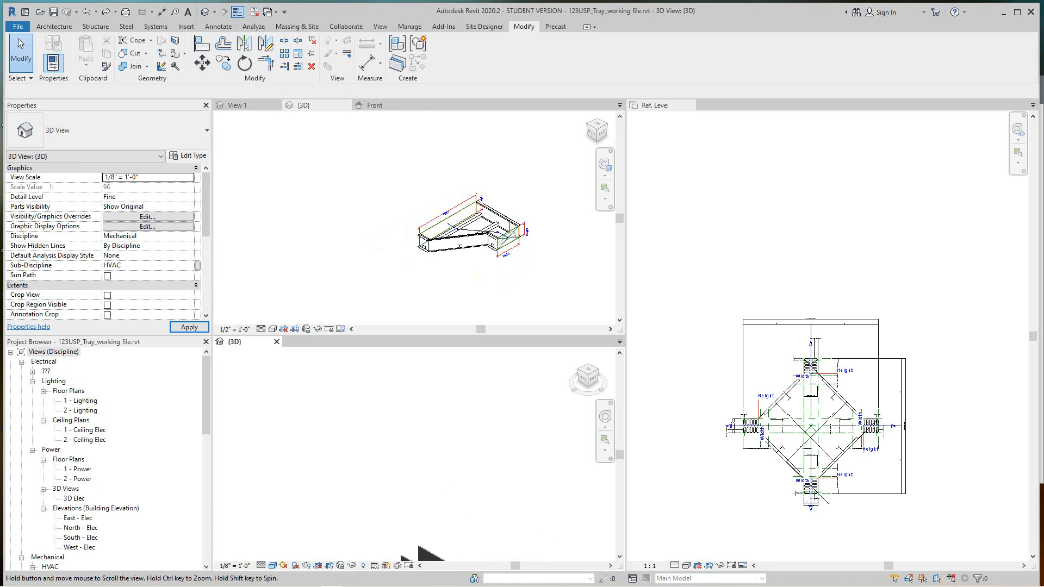
Step: Inspect the cable trays and their cross fitting in the 3D view of the 123USP_Tray_working file project
{"action": "mouse_move", "coordinate": [496, 395]}
{"action": "middle_mouse_down"}
{"action": "mouse_move", "coordinate": [495, 378]}
{"action": "mouse_move", "coordinate": [486, 397]}
{"action": "middle_mouse_up"}
{"action": "middle_click_drag", "start_coordinate": [463, 456], "coordinate": [462, 422]}
{"action": "scroll", "coordinate": [473, 411], "scroll_direction": "down", "scroll_amount": 2}
{"action": "scroll", "coordinate": [493, 425], "scroll_direction": "up", "scroll_amount": 1}
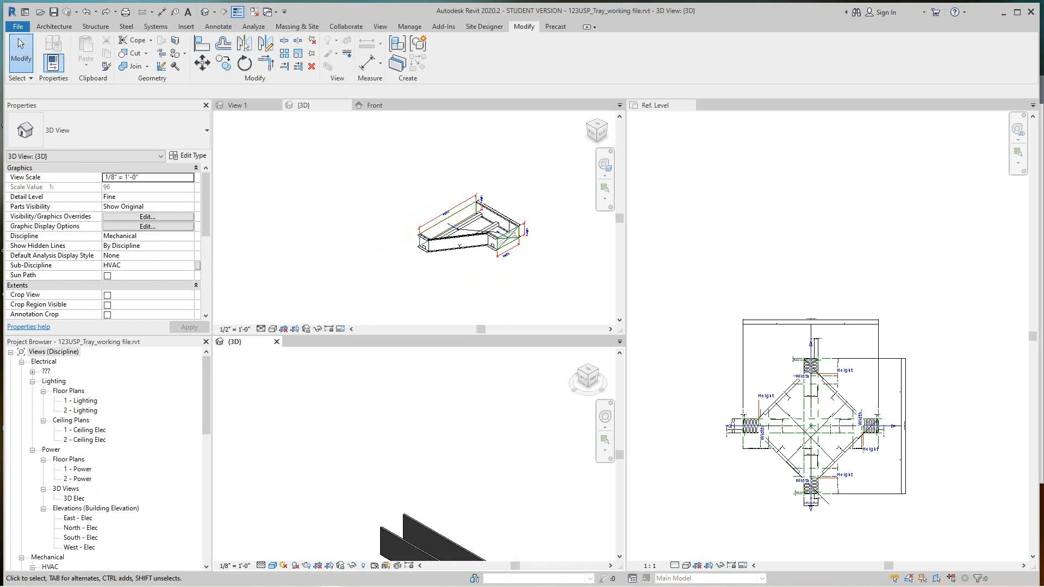
{"action": "scroll", "coordinate": [501, 453], "scroll_direction": "down", "scroll_amount": 8}
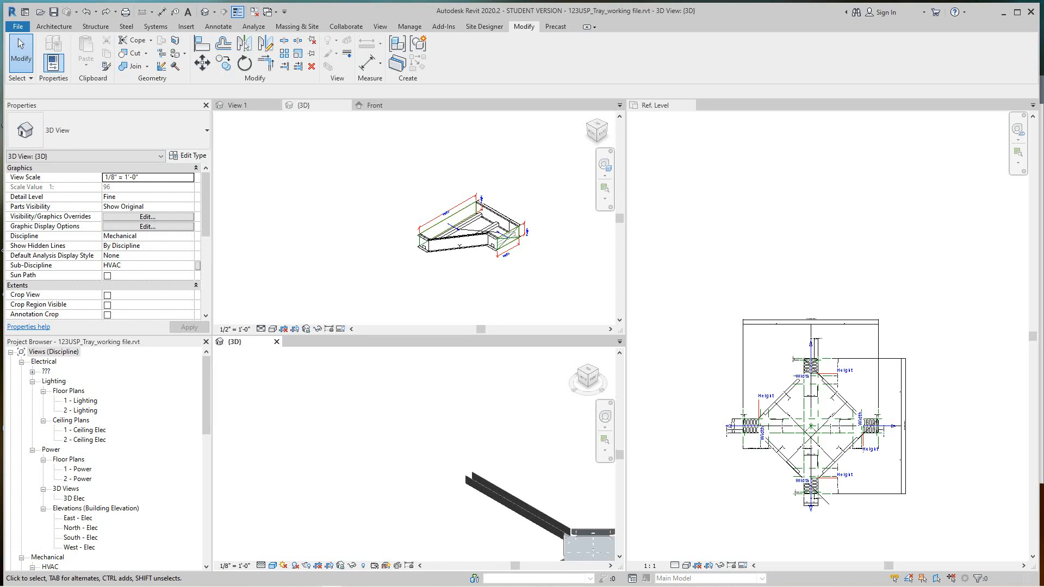
{"action": "scroll", "coordinate": [519, 477], "scroll_direction": "up", "scroll_amount": 3}
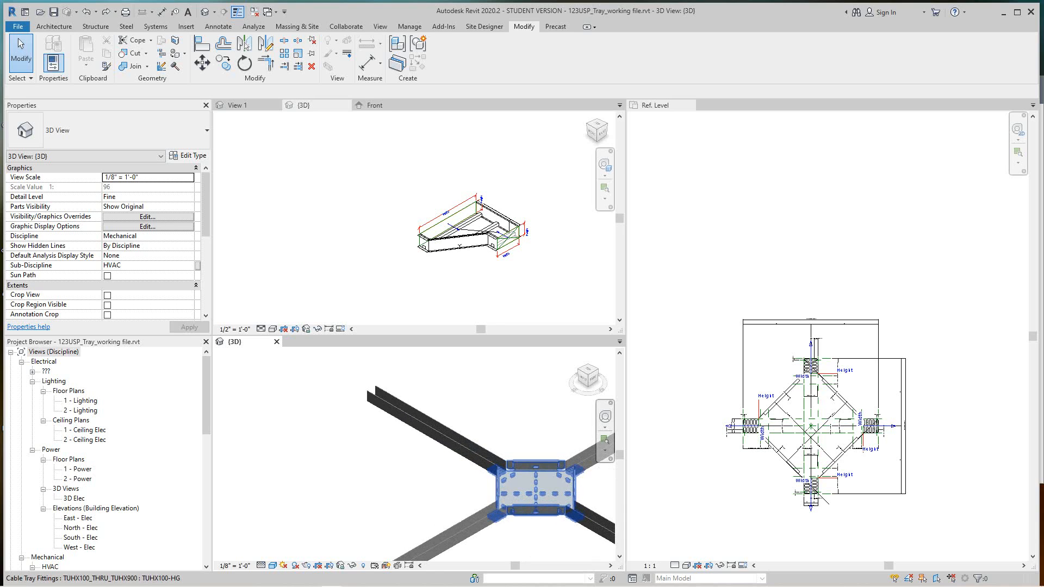
{"action": "scroll", "coordinate": [511, 452], "scroll_direction": "down", "scroll_amount": 3}
{"action": "mouse_move", "coordinate": [506, 442]}
{"action": "middle_mouse_down"}
{"action": "mouse_move", "coordinate": [498, 480]}
{"action": "mouse_move", "coordinate": [509, 456]}
{"action": "middle_mouse_up"}
{"action": "scroll", "coordinate": [498, 478], "scroll_direction": "up", "scroll_amount": 3}
{"action": "scroll", "coordinate": [492, 422], "scroll_direction": "up", "scroll_amount": 2}
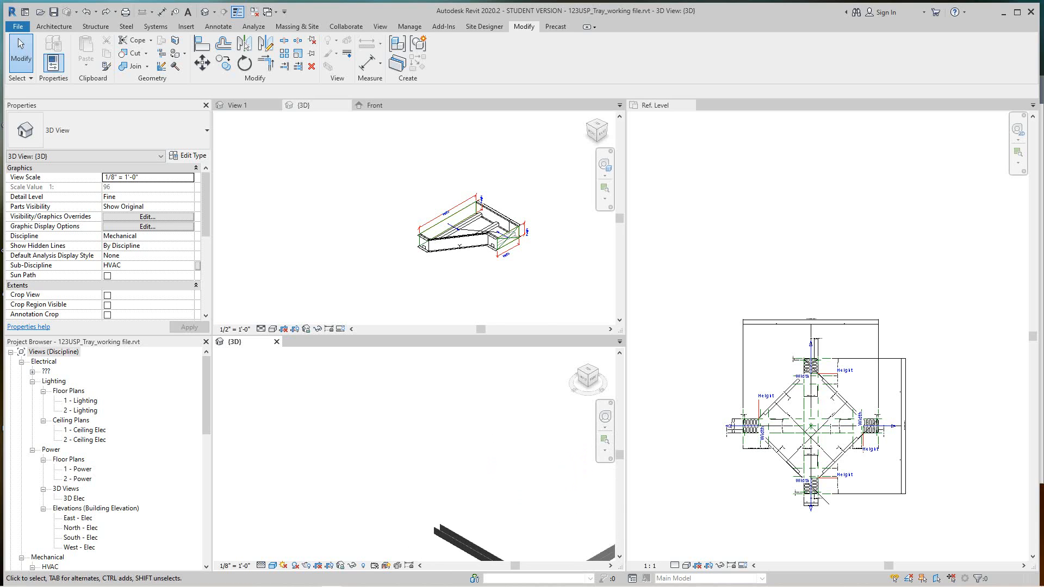
Step: Load the left-hand reducer family into 123USP_Tray_working file.rvt and place one instance in open space near the cross fitting
{"action": "left_click", "coordinate": [462, 258]}
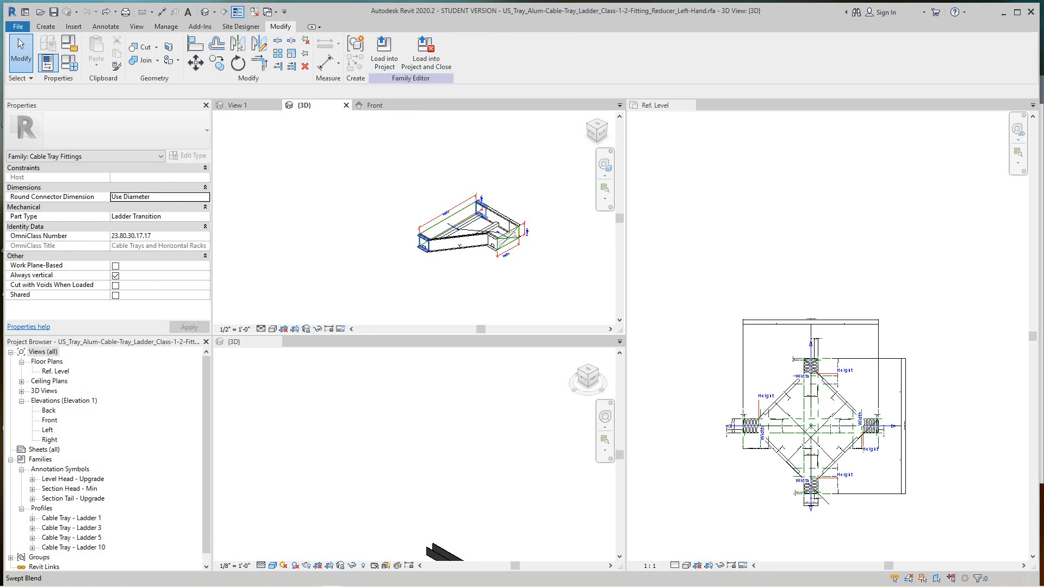
{"action": "left_click", "coordinate": [384, 52]}
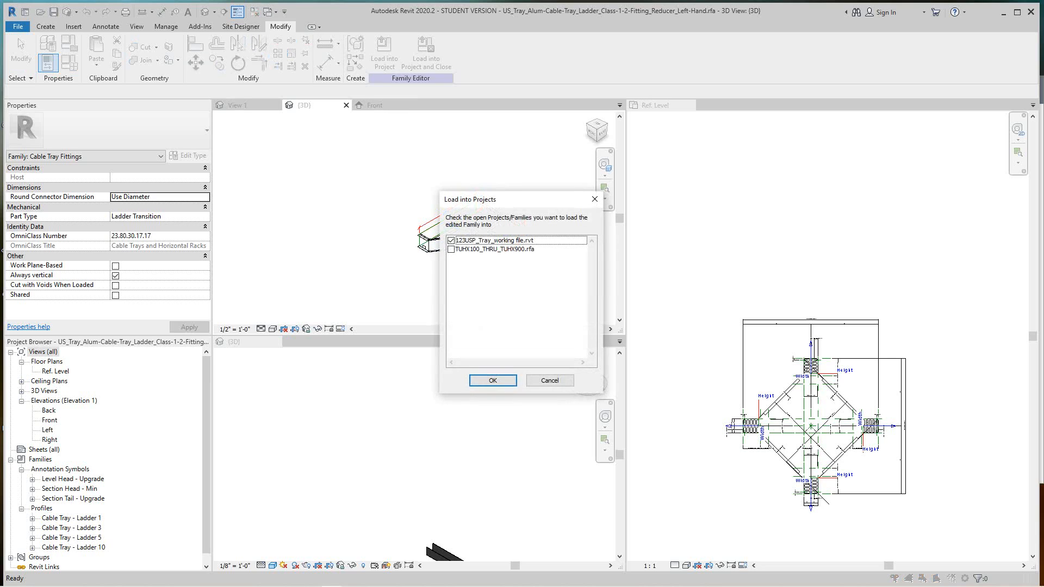
{"action": "key", "text": "Return"}
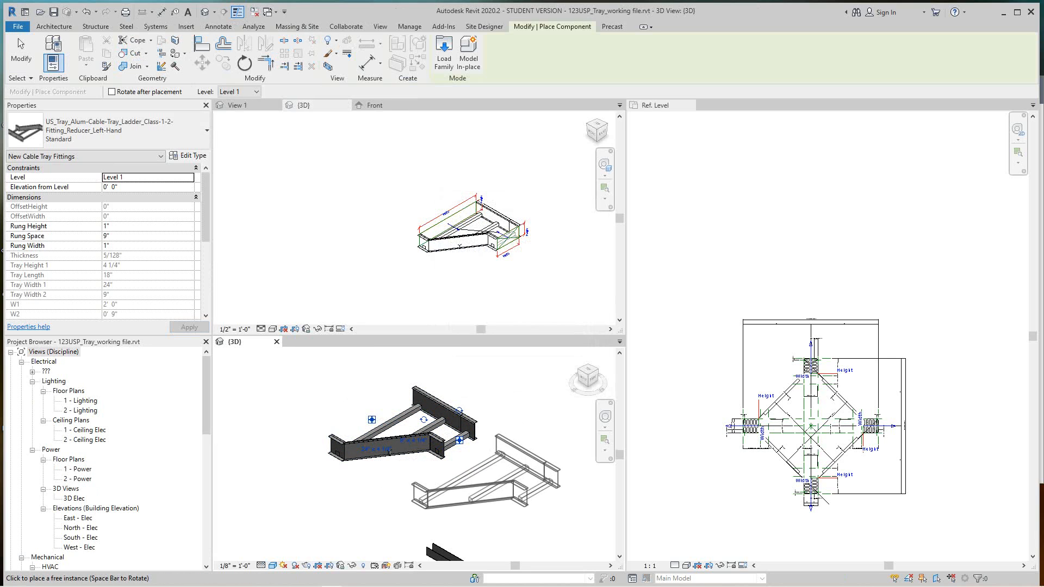
{"action": "key", "text": "Escape"}
{"action": "scroll", "coordinate": [462, 451], "scroll_direction": "down", "scroll_amount": 3}
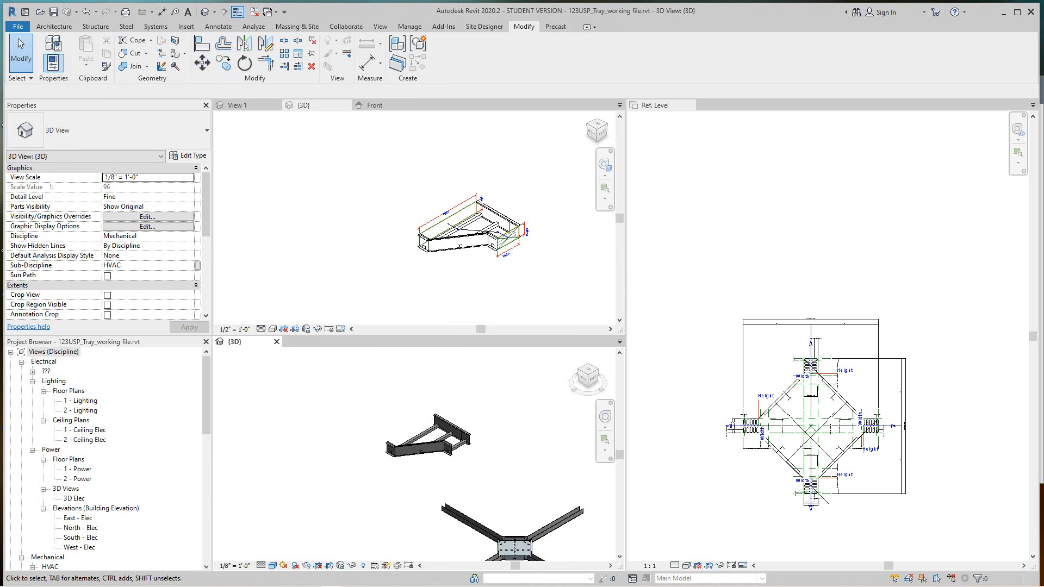
Step: Try to draw a cable tray outward from the connector at the placed reducer's narrow end
{"action": "left_click", "coordinate": [440, 433]}
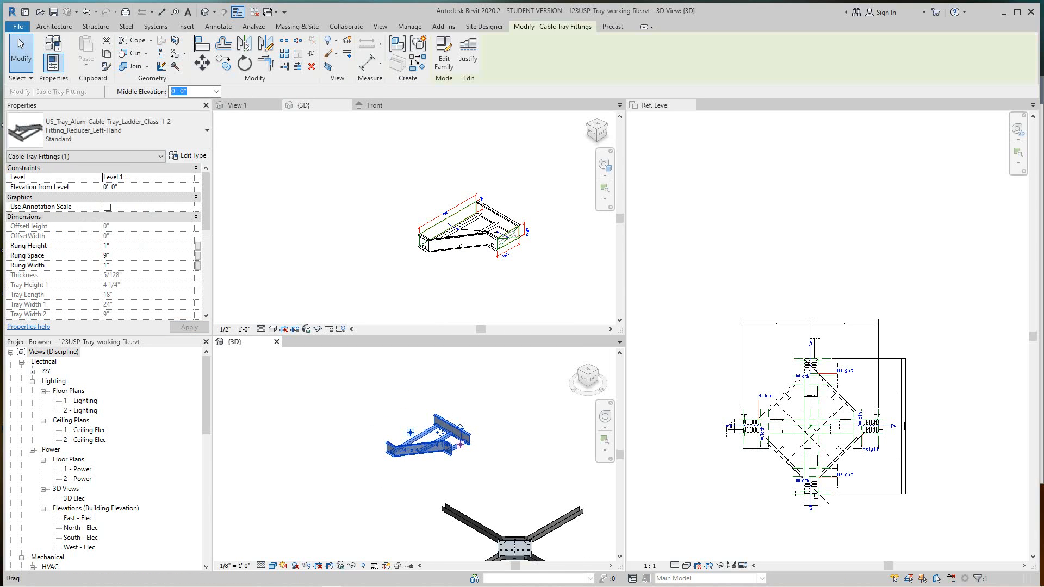
{"action": "right_click", "coordinate": [461, 446]}
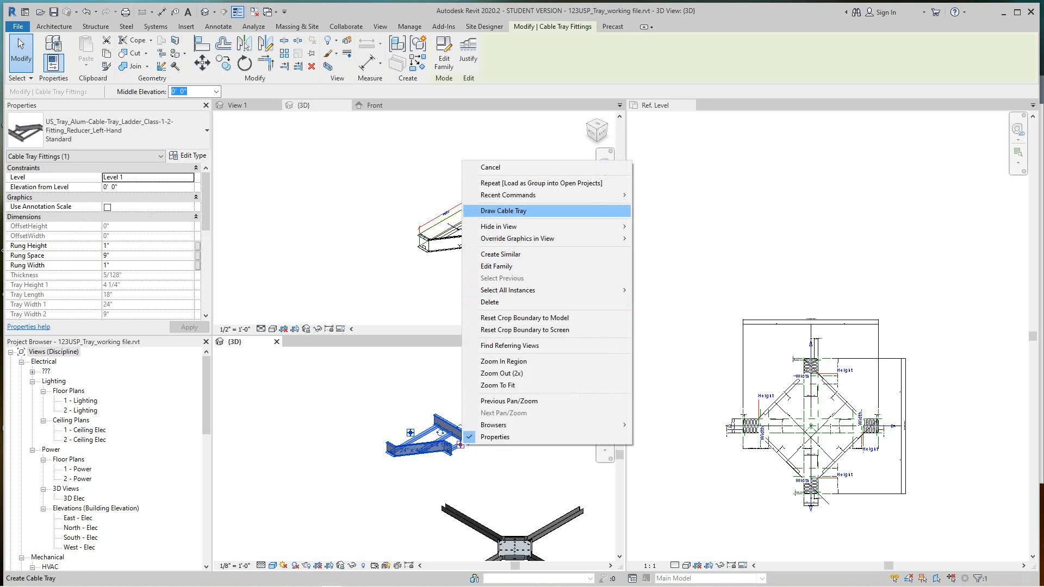
{"action": "left_click", "coordinate": [481, 211]}
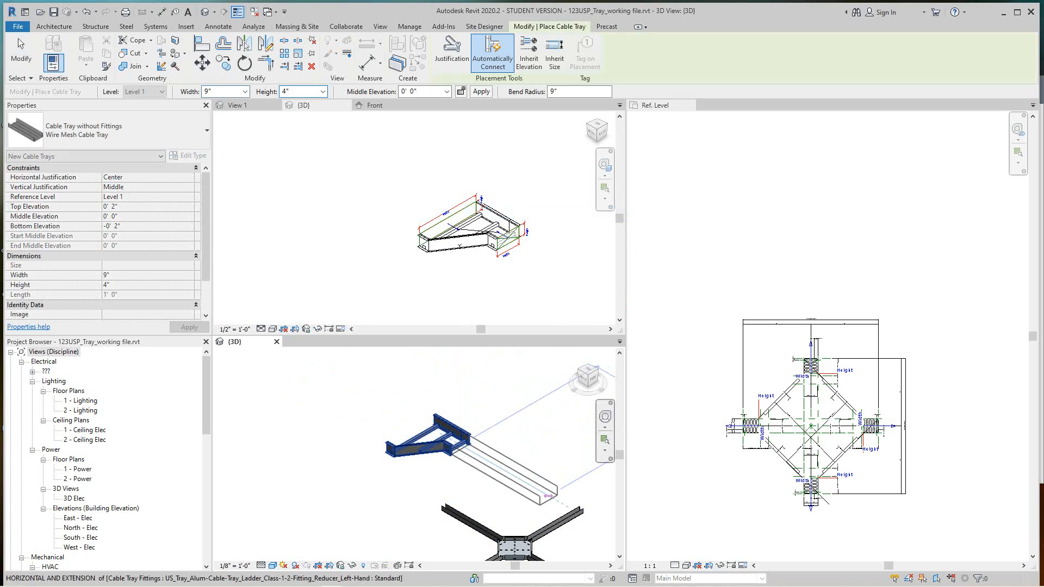
{"action": "left_click", "coordinate": [549, 496]}
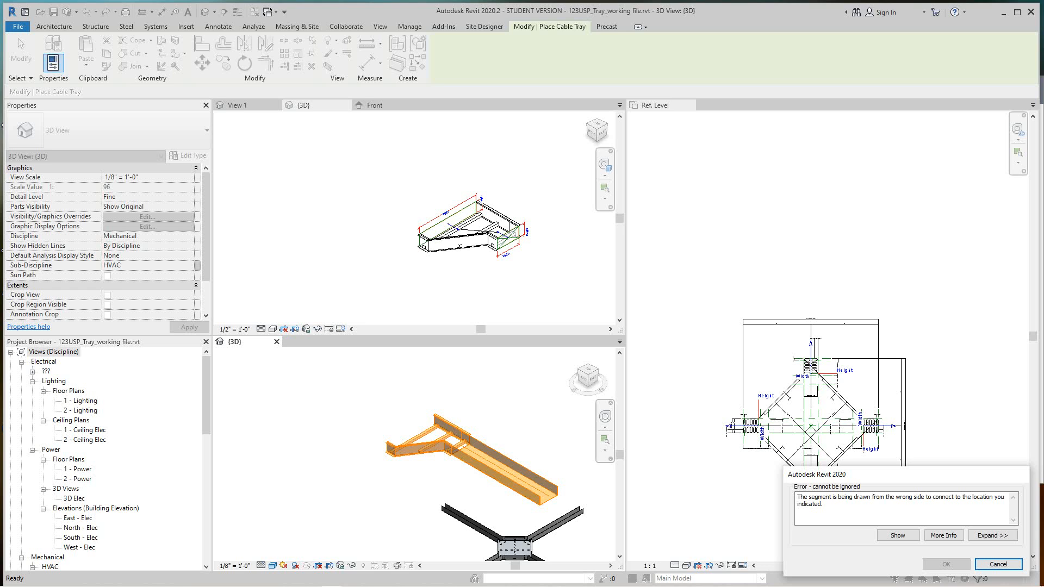
{"action": "key", "text": "Escape"}
{"action": "key", "text": "Escape"}
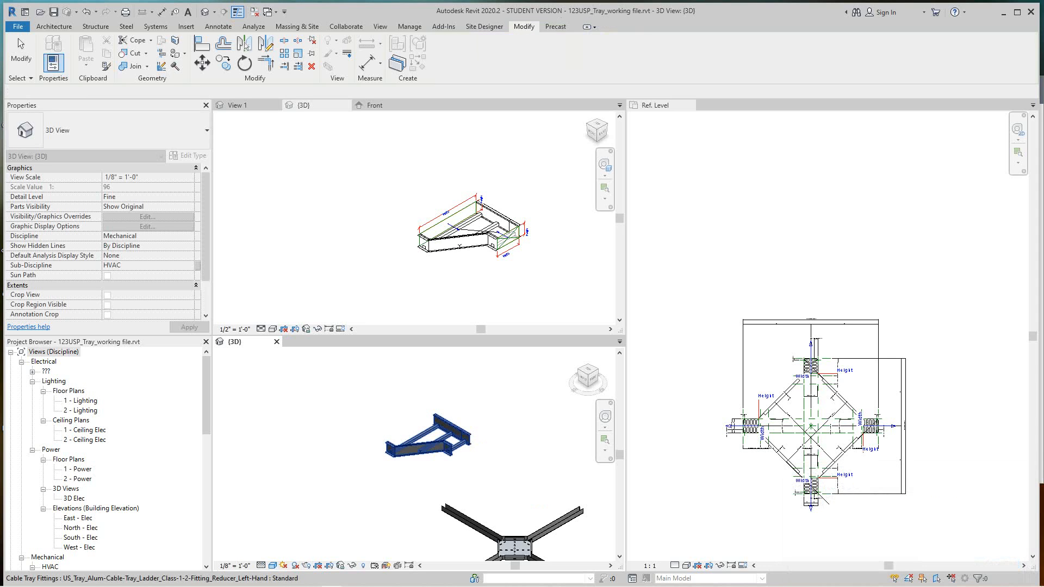
Step: Try to draw a cable tray outward from the connector at the placed reducer's wide end
{"action": "left_click", "coordinate": [412, 435]}
{"action": "right_click", "coordinate": [411, 435]}
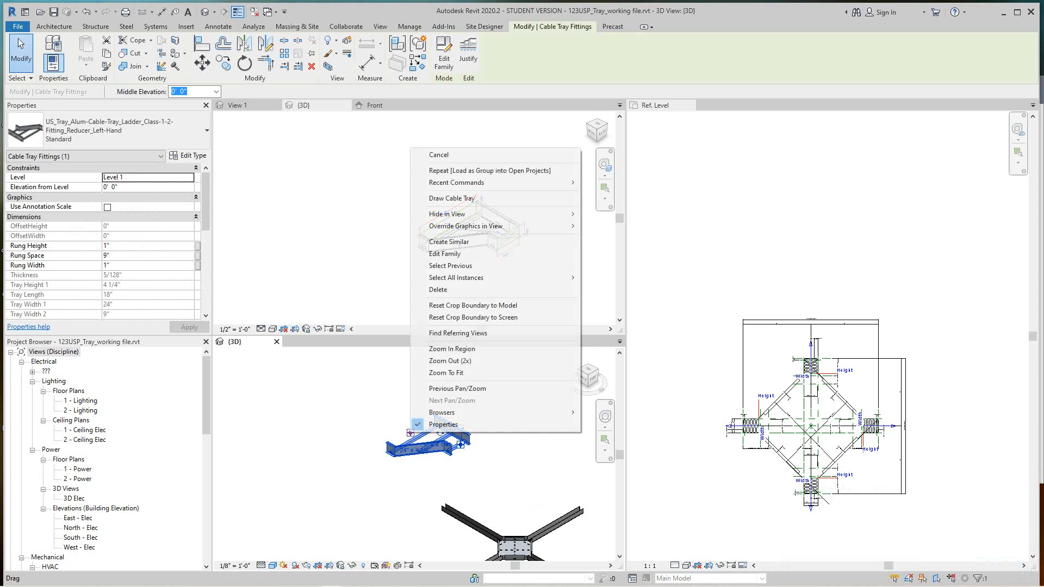
{"action": "left_click", "coordinate": [451, 199]}
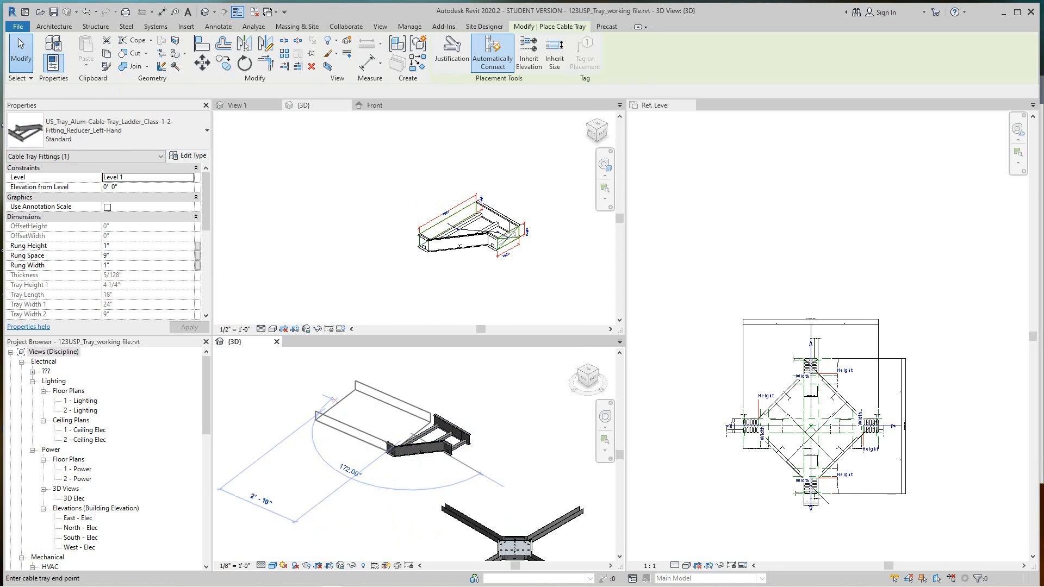
{"action": "left_click", "coordinate": [301, 365]}
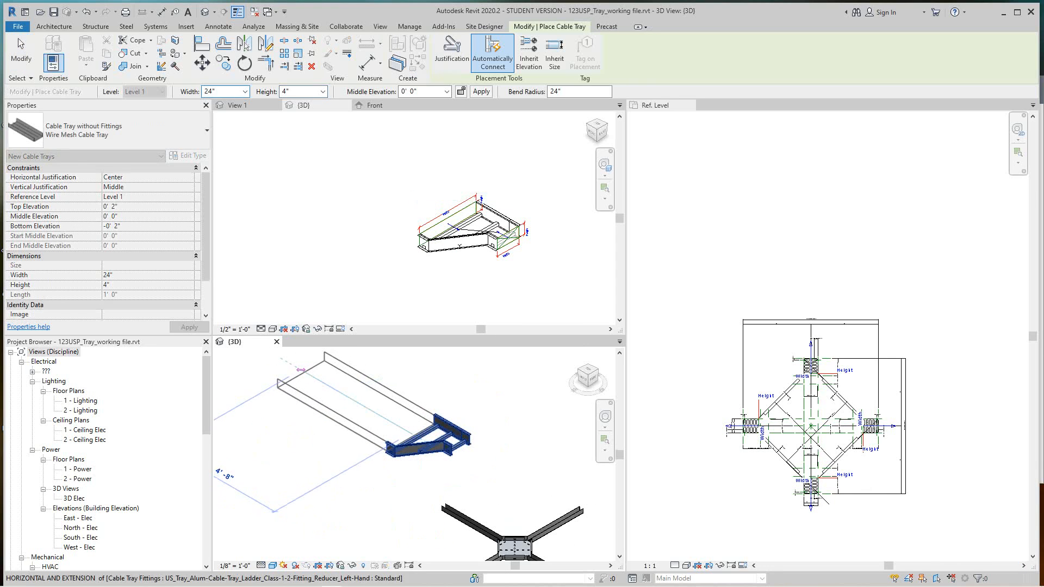
{"action": "key", "text": "Escape"}
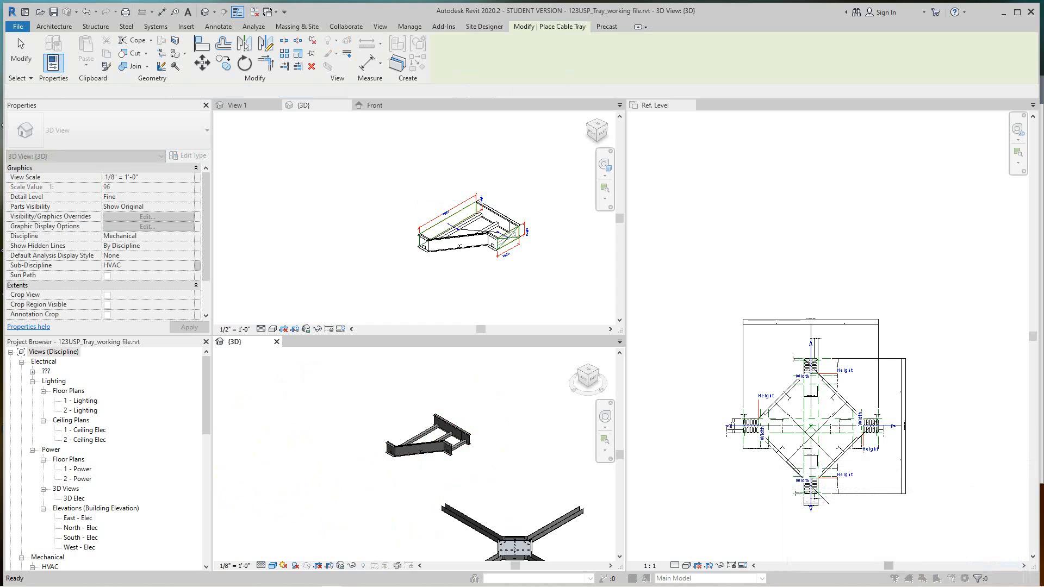
{"action": "key", "text": "Escape"}
Step: Return to the left-hand reducer family and open its Ref. Level floor plan
{"action": "scroll", "coordinate": [337, 207], "scroll_direction": "down", "scroll_amount": 1}
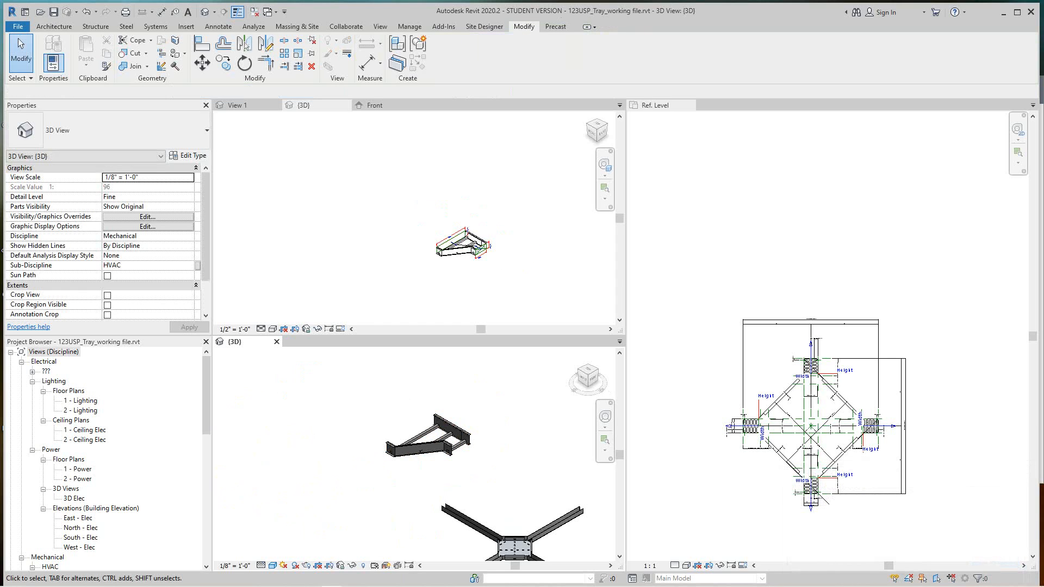
{"action": "scroll", "coordinate": [337, 206], "scroll_direction": "up", "scroll_amount": 2}
{"action": "left_click", "coordinate": [348, 212]}
{"action": "scroll", "coordinate": [375, 214], "scroll_direction": "down", "scroll_amount": 2}
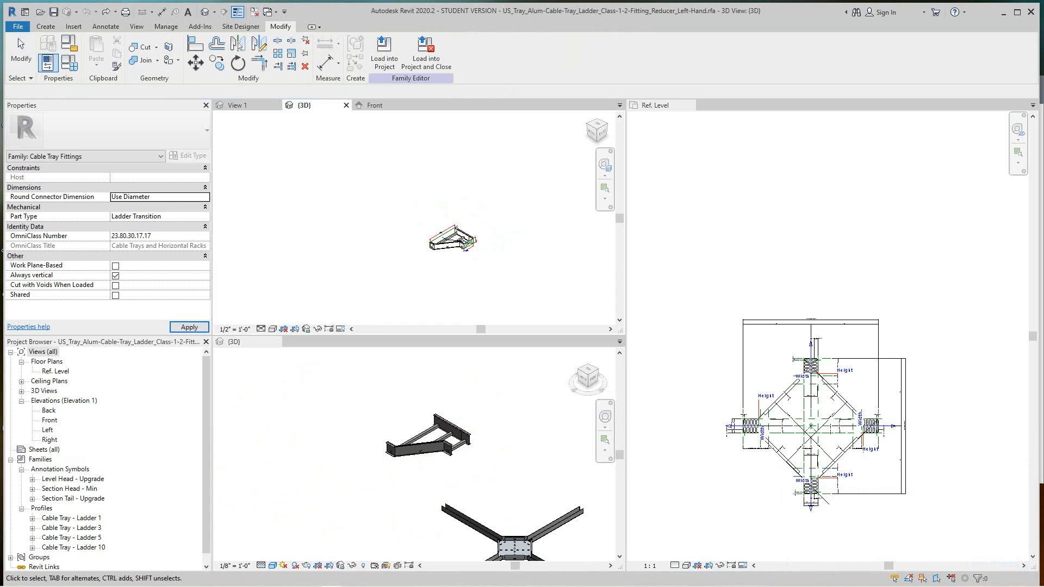
{"action": "scroll", "coordinate": [438, 264], "scroll_direction": "up", "scroll_amount": 2}
{"action": "middle_click_drag", "start_coordinate": [438, 264], "coordinate": [418, 276]}
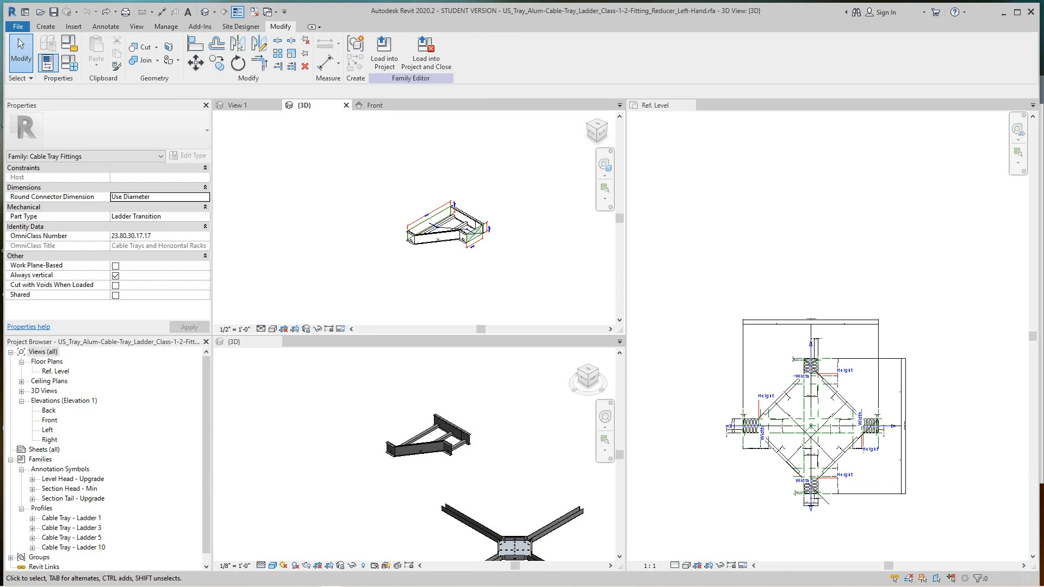
{"action": "double_click", "coordinate": [55, 371]}
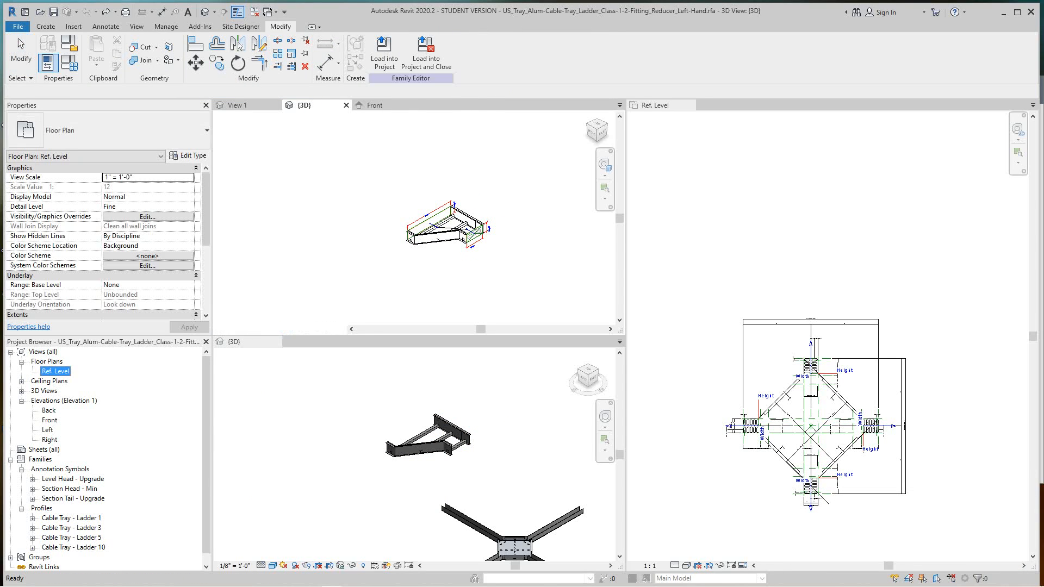
{"action": "scroll", "coordinate": [432, 177], "scroll_direction": "up", "scroll_amount": 6}
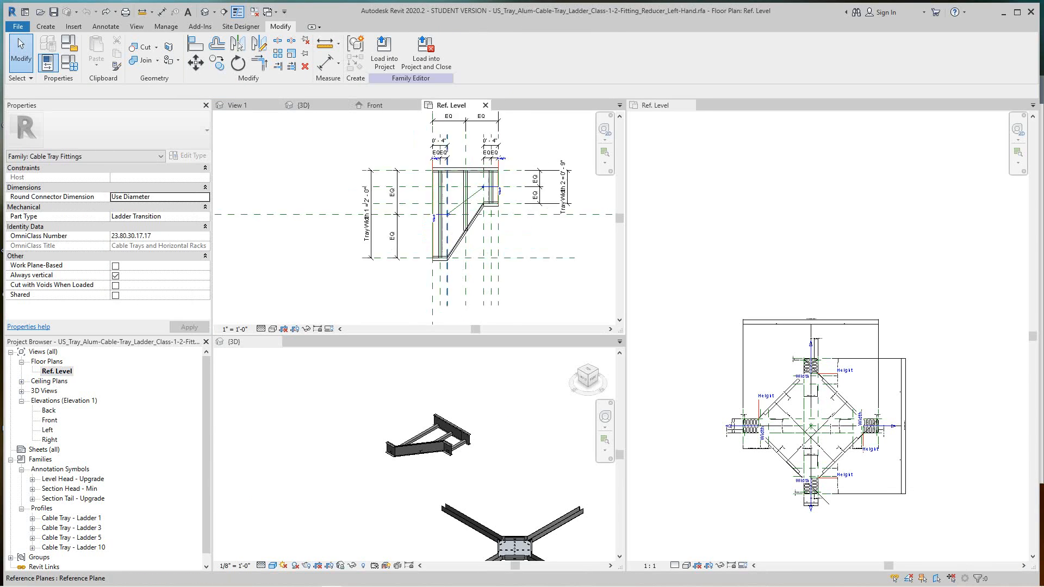
{"action": "scroll", "coordinate": [484, 209], "scroll_direction": "up", "scroll_amount": 3}
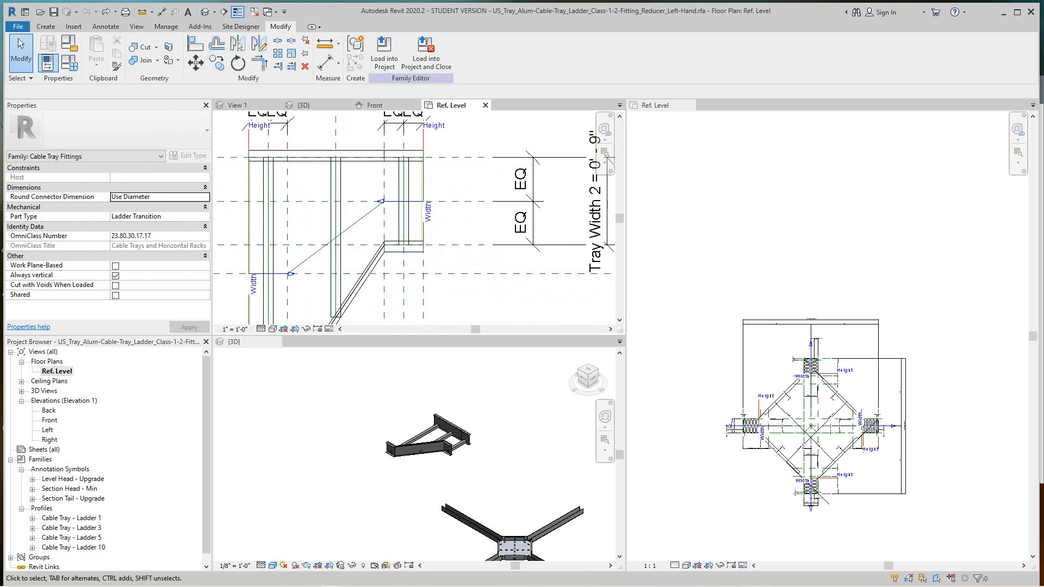
Step: Flip the connector elements at the reducer's narrow and wide ends so both point outward from the fitting
{"action": "left_click", "coordinate": [403, 202]}
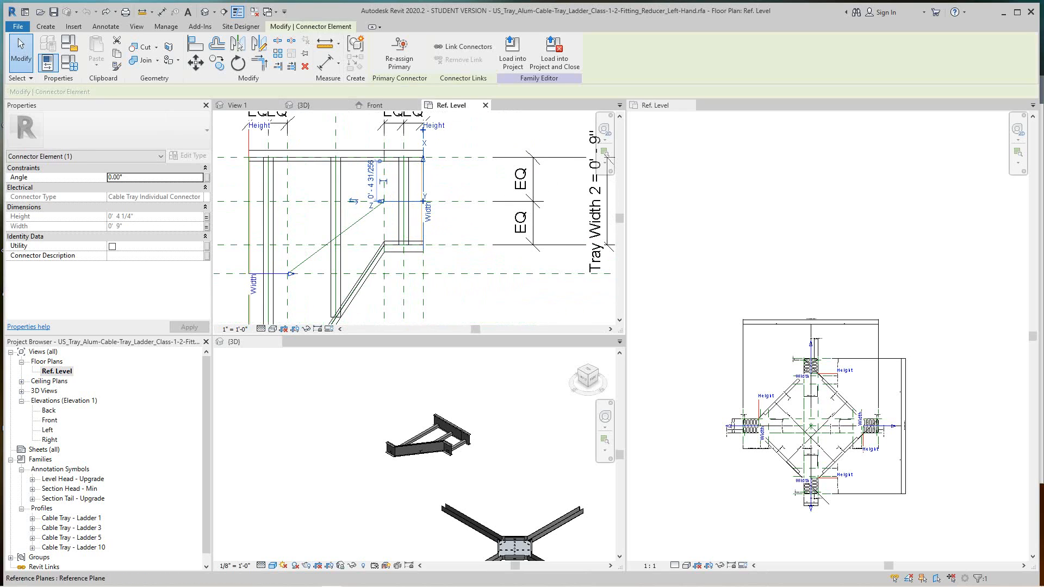
{"action": "scroll", "coordinate": [403, 254], "scroll_direction": "down", "scroll_amount": 1}
{"action": "middle_click_drag", "start_coordinate": [403, 253], "coordinate": [470, 226]}
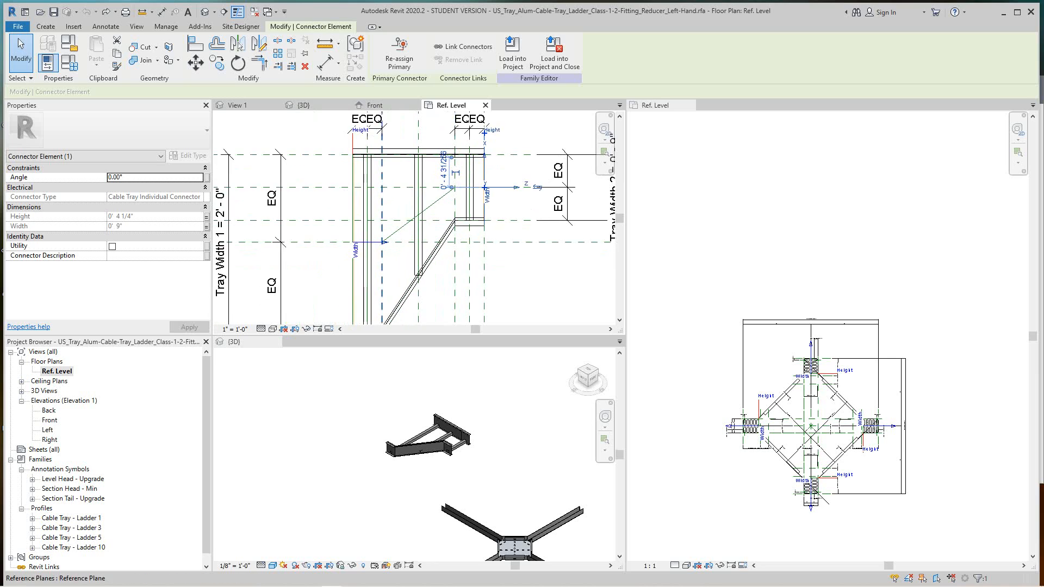
{"action": "scroll", "coordinate": [382, 257], "scroll_direction": "up", "scroll_amount": 2}
{"action": "left_click", "coordinate": [389, 227]}
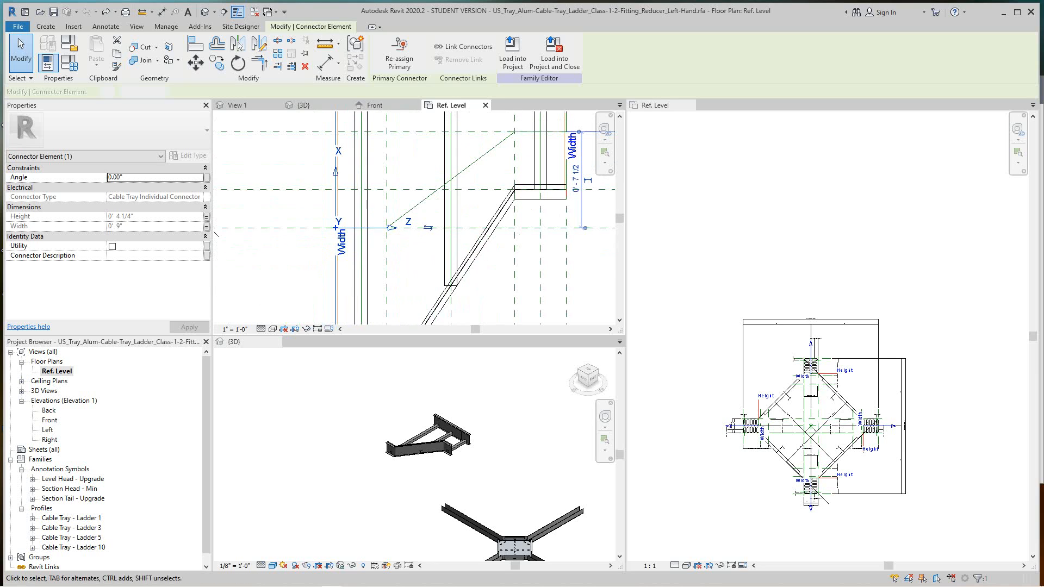
{"action": "left_click", "coordinate": [428, 227]}
{"action": "left_click", "coordinate": [280, 258]}
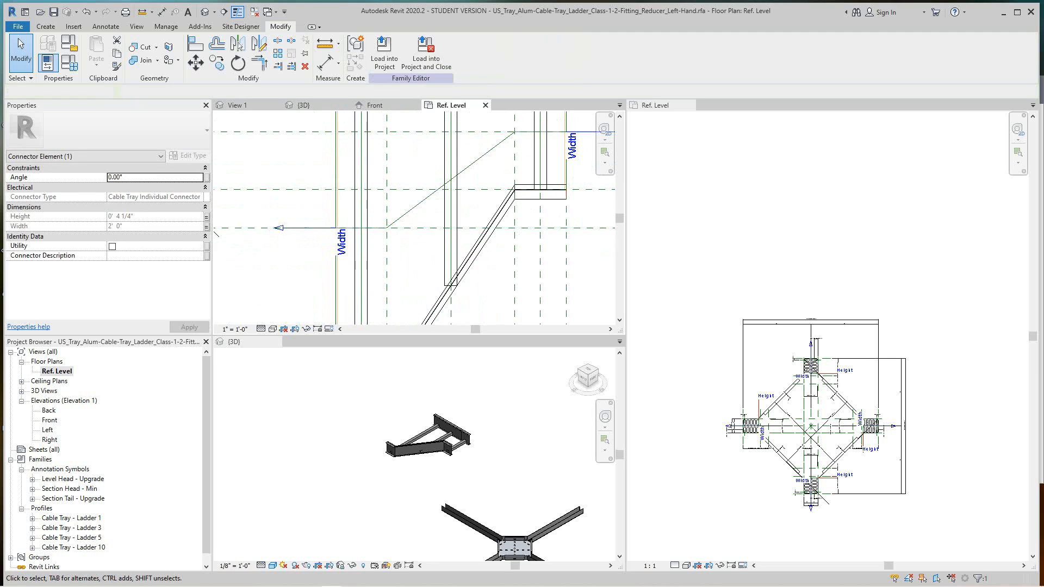
Step: Examine the connector directions and the reference plane layout of the reducer in plan
{"action": "scroll", "coordinate": [280, 257], "scroll_direction": "down", "scroll_amount": 4}
{"action": "mouse_move", "coordinate": [281, 257]}
{"action": "middle_mouse_down"}
{"action": "mouse_move", "coordinate": [265, 259]}
{"action": "mouse_move", "coordinate": [276, 245]}
{"action": "middle_mouse_up"}
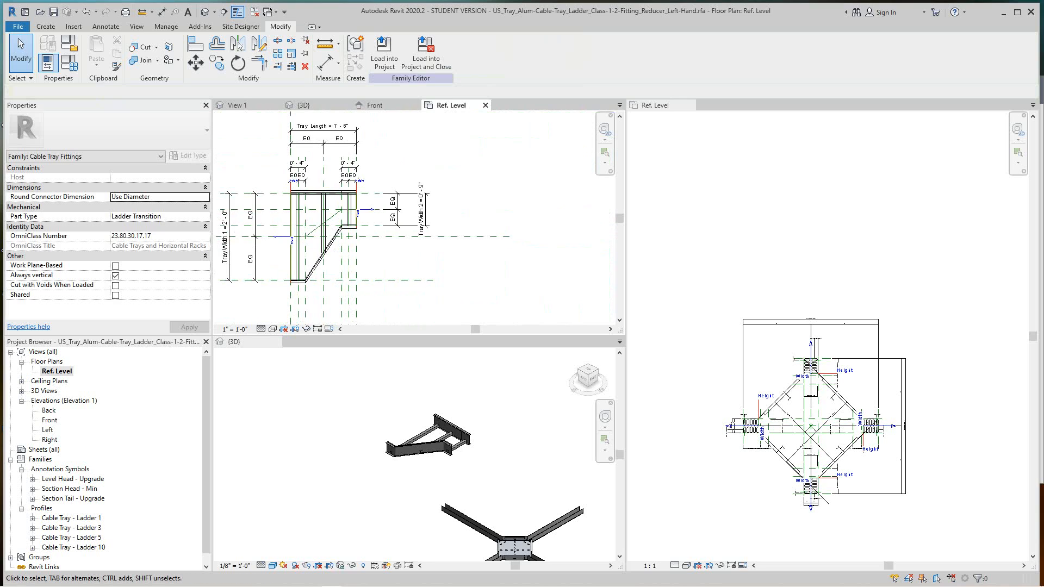
{"action": "scroll", "coordinate": [359, 237], "scroll_direction": "down", "scroll_amount": 1}
{"action": "middle_click_drag", "start_coordinate": [359, 236], "coordinate": [391, 230]}
{"action": "scroll", "coordinate": [484, 280], "scroll_direction": "down", "scroll_amount": 1}
{"action": "middle_click_drag", "start_coordinate": [484, 280], "coordinate": [481, 281]}
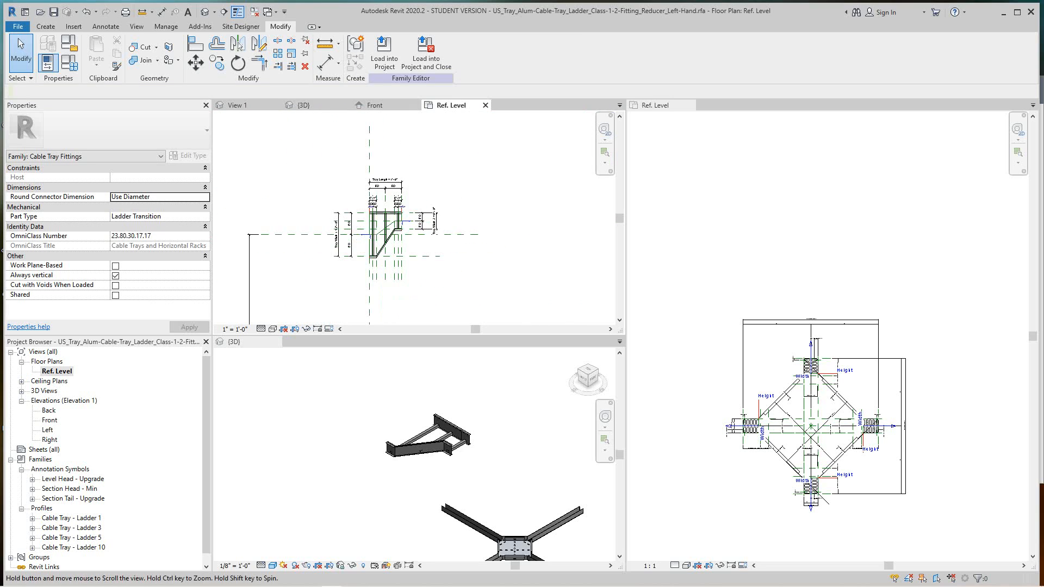
{"action": "scroll", "coordinate": [390, 235], "scroll_direction": "up", "scroll_amount": 3}
{"action": "scroll", "coordinate": [369, 228], "scroll_direction": "up", "scroll_amount": 2}
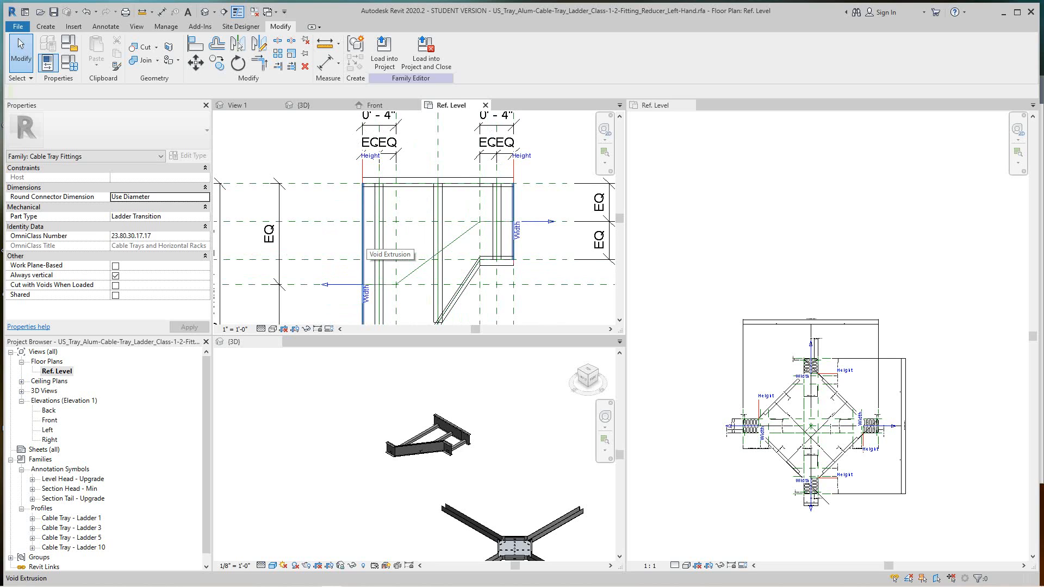
Step: Examine the reducer's connector directions and geometry in the 3D view and the Ref. Level plan
{"action": "scroll", "coordinate": [403, 260], "scroll_direction": "down", "scroll_amount": 4}
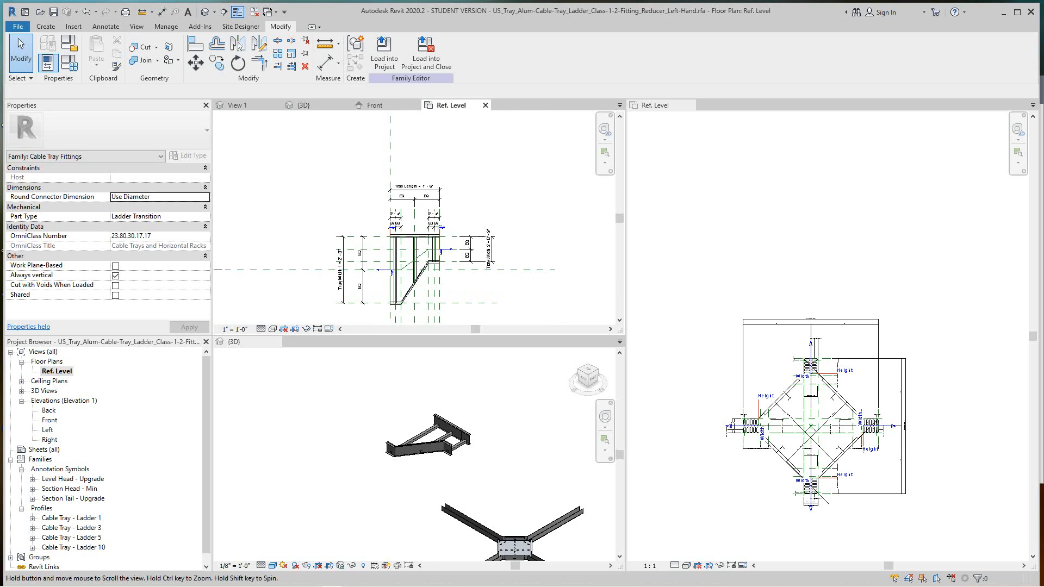
{"action": "middle_click_drag", "start_coordinate": [414, 261], "coordinate": [403, 260]}
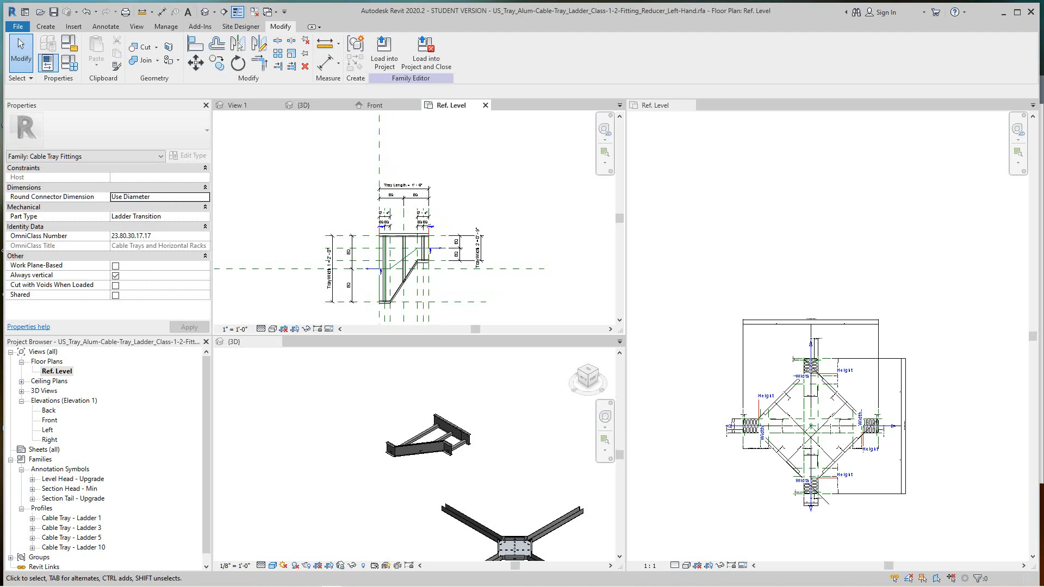
{"action": "left_click", "coordinate": [304, 106]}
{"action": "scroll", "coordinate": [435, 225], "scroll_direction": "up", "scroll_amount": 5}
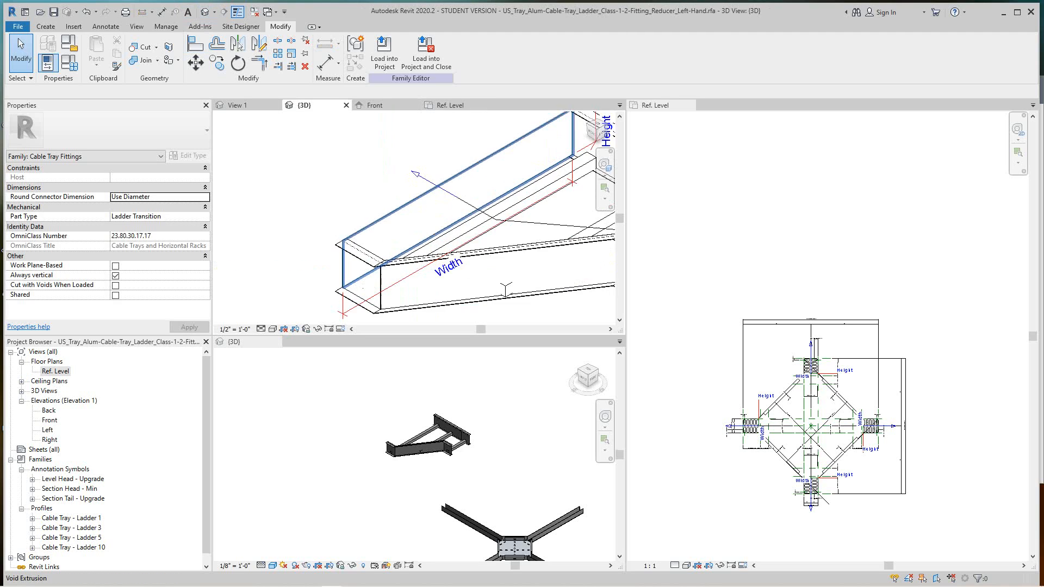
{"action": "scroll", "coordinate": [462, 218], "scroll_direction": "down", "scroll_amount": 4}
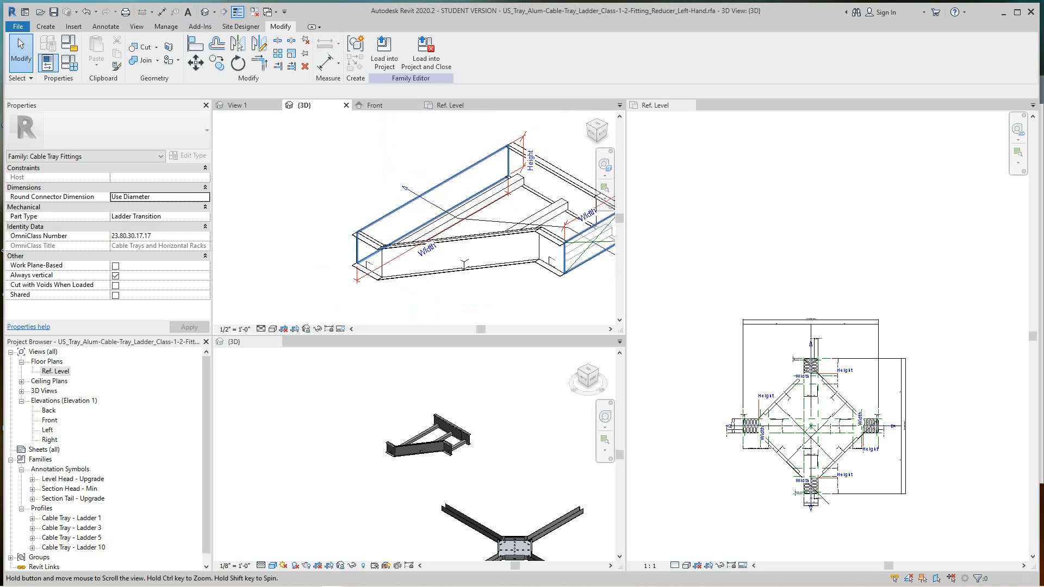
{"action": "scroll", "coordinate": [351, 232], "scroll_direction": "down", "scroll_amount": 2}
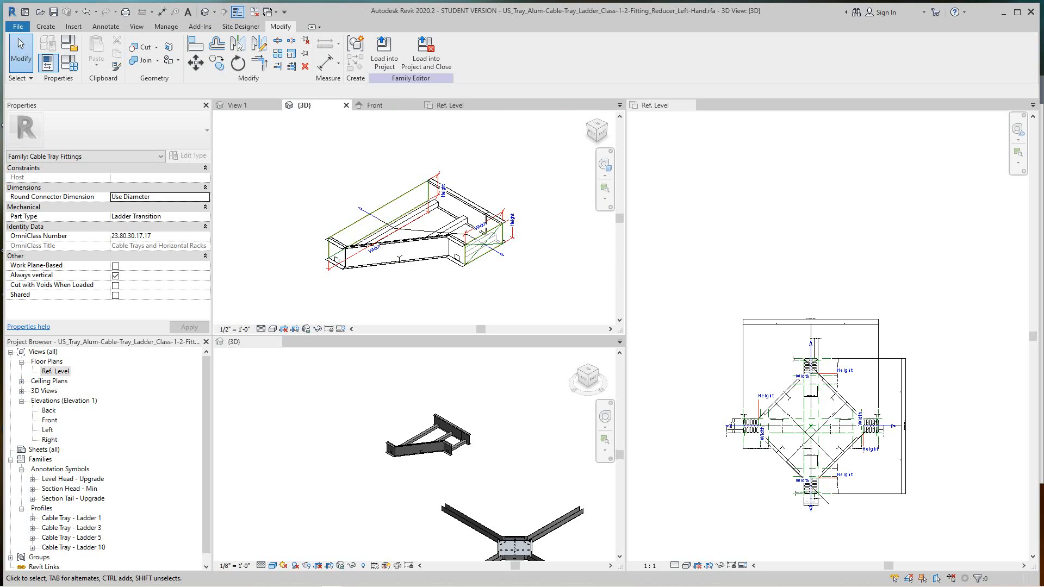
{"action": "left_click", "coordinate": [450, 106]}
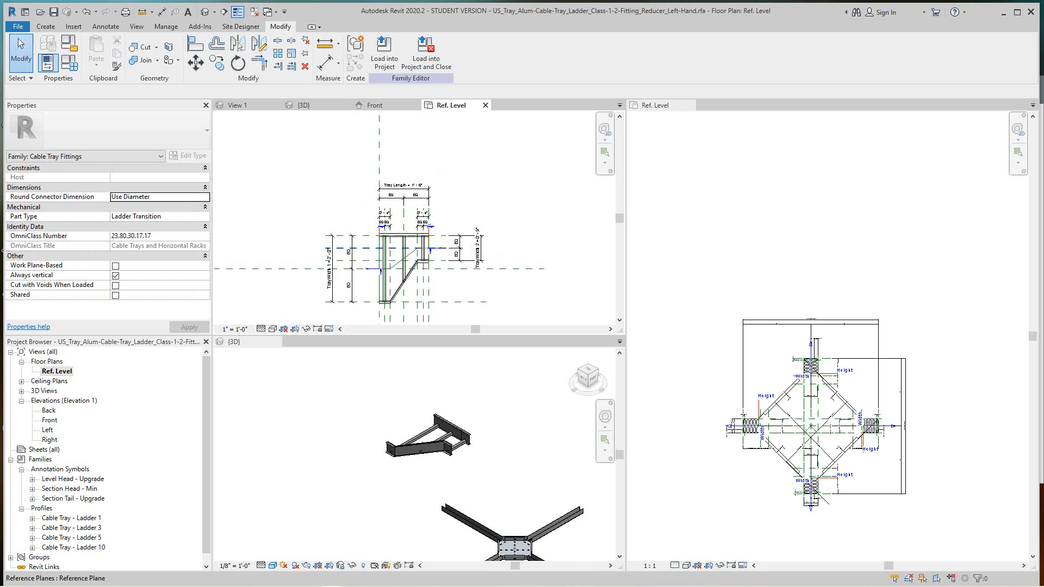
{"action": "scroll", "coordinate": [389, 237], "scroll_direction": "up", "scroll_amount": 5}
{"action": "scroll", "coordinate": [351, 218], "scroll_direction": "down", "scroll_amount": 3}
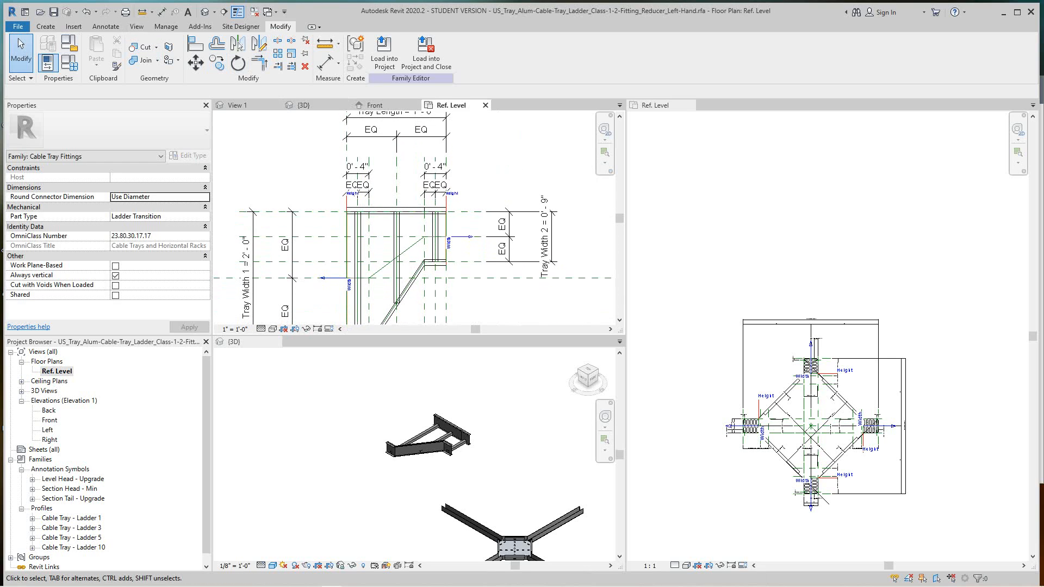
Step: Start a solid extrusion on the Ref. Level plan and trace the straight side's short segment at the narrow end as a locked sketch line
{"action": "left_click", "coordinate": [46, 27]}
{"action": "left_click", "coordinate": [98, 55]}
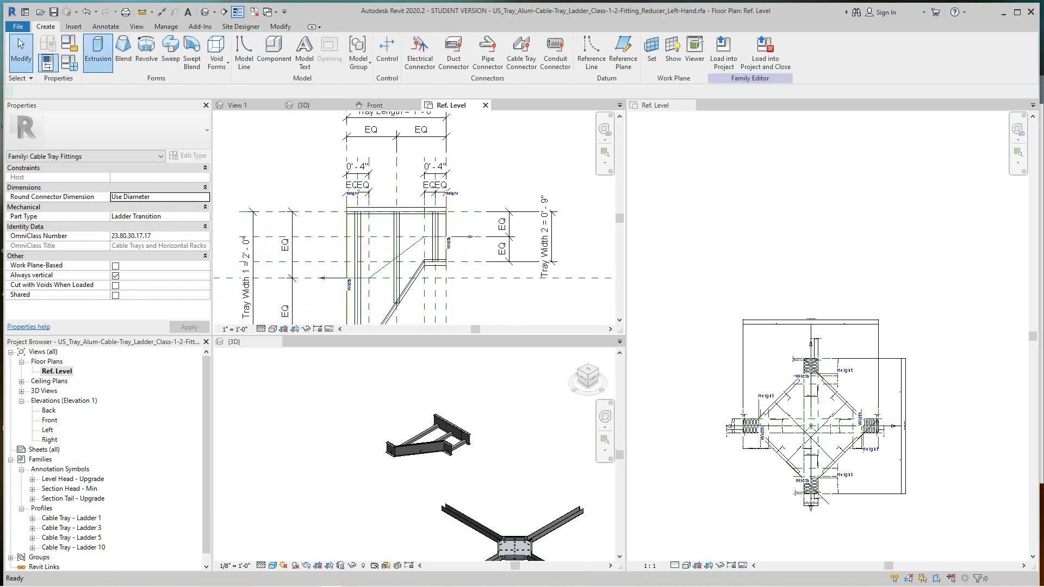
{"action": "left_click", "coordinate": [425, 66]}
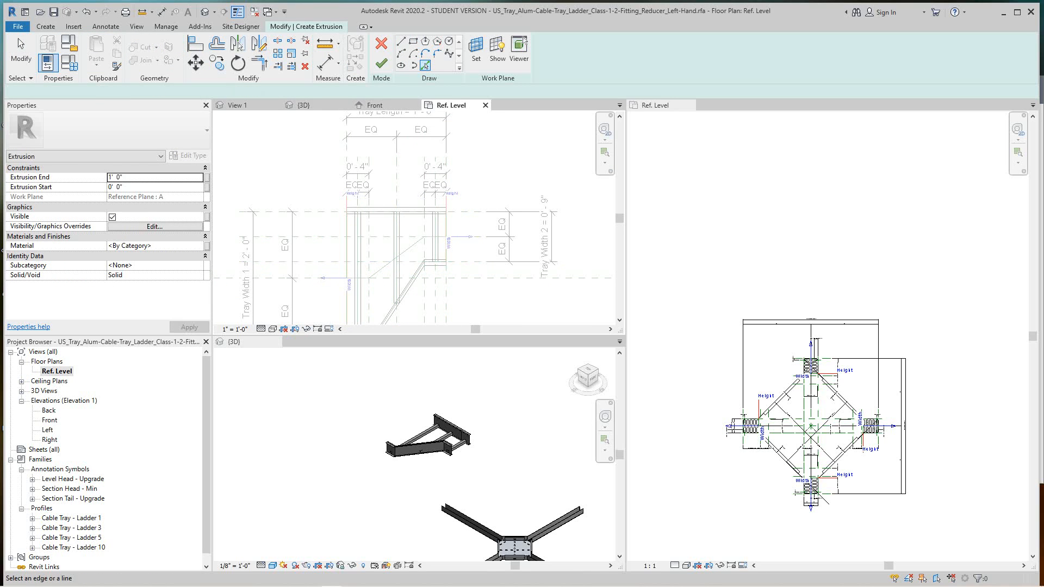
{"action": "scroll", "coordinate": [344, 243], "scroll_direction": "up", "scroll_amount": 5}
{"action": "middle_click_drag", "start_coordinate": [353, 245], "coordinate": [339, 289]}
{"action": "scroll", "coordinate": [341, 221], "scroll_direction": "down", "scroll_amount": 4}
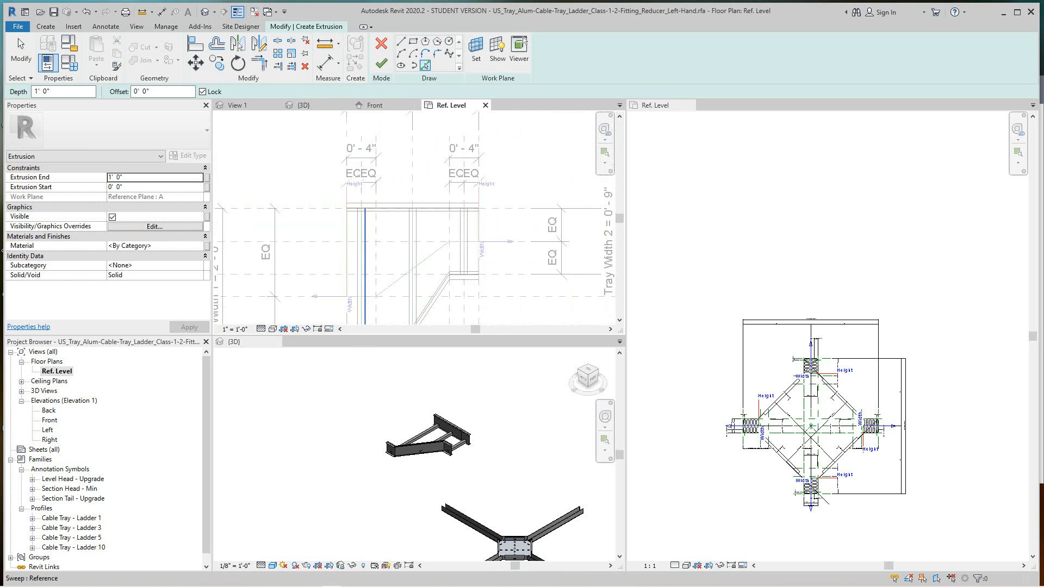
{"action": "scroll", "coordinate": [470, 215], "scroll_direction": "up", "scroll_amount": 6}
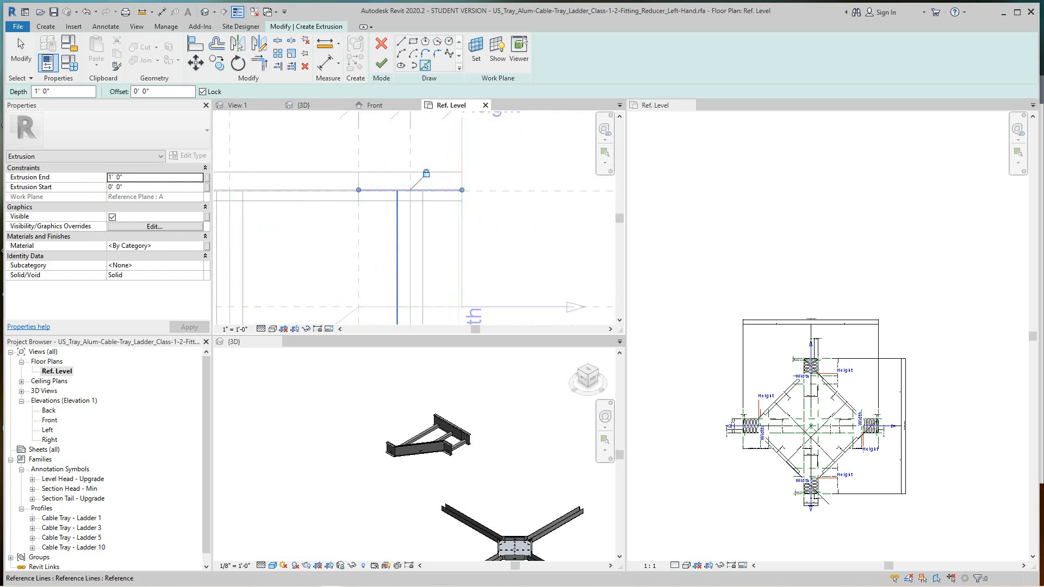
{"action": "scroll", "coordinate": [402, 157], "scroll_direction": "down", "scroll_amount": 4}
{"action": "scroll", "coordinate": [399, 288], "scroll_direction": "up", "scroll_amount": 3}
Step: Try to trace the reducer's narrow end face as a sketch line, and undo each pick
{"action": "left_click", "coordinate": [460, 239]}
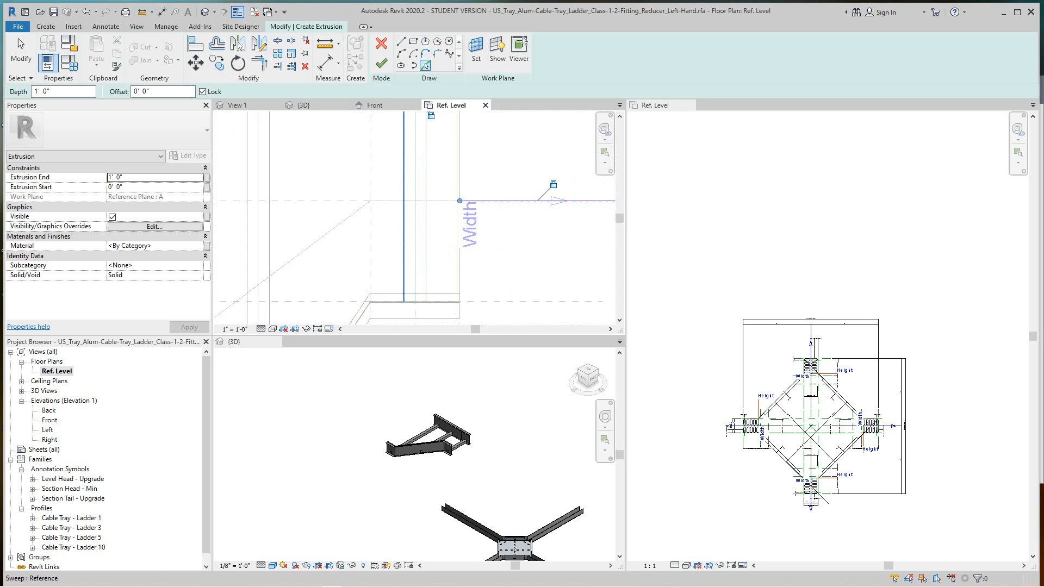
{"action": "scroll", "coordinate": [404, 272], "scroll_direction": "down", "scroll_amount": 1}
{"action": "middle_click_drag", "start_coordinate": [404, 271], "coordinate": [450, 211]}
{"action": "scroll", "coordinate": [469, 235], "scroll_direction": "down", "scroll_amount": 3}
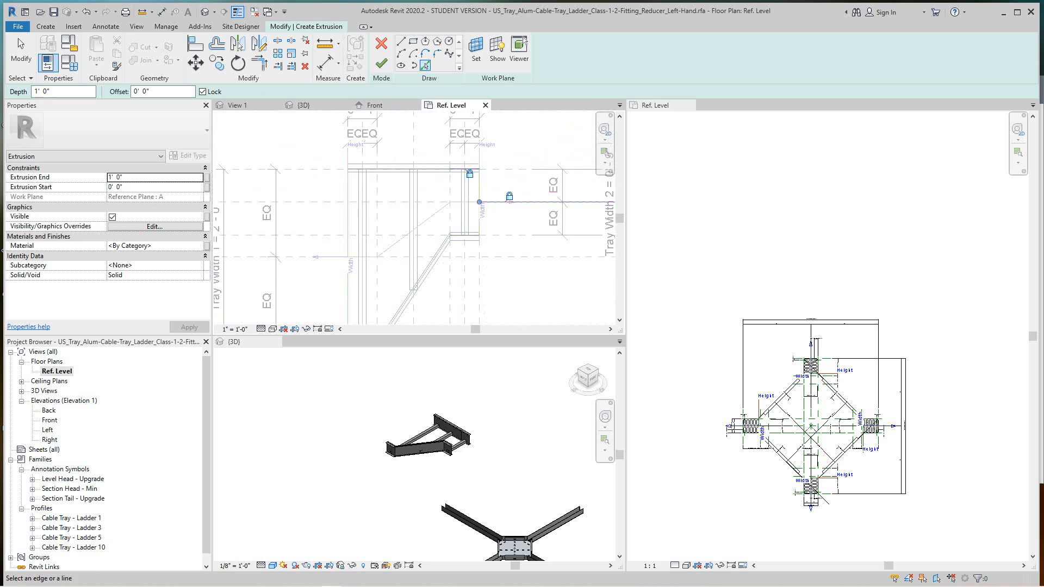
{"action": "scroll", "coordinate": [490, 237], "scroll_direction": "down", "scroll_amount": 1}
{"action": "left_click", "coordinate": [86, 11]}
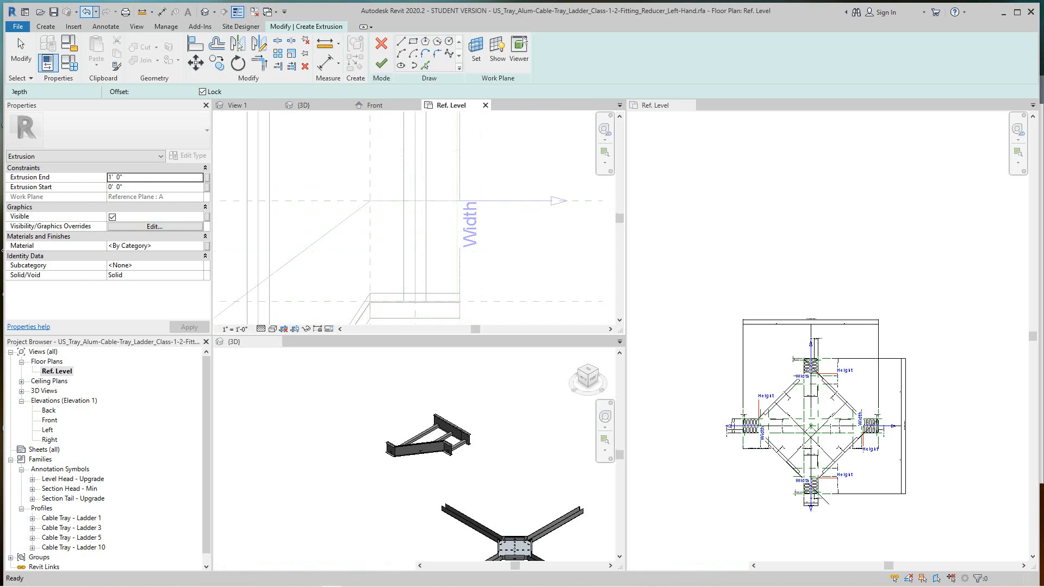
{"action": "scroll", "coordinate": [351, 166], "scroll_direction": "down", "scroll_amount": 3}
{"action": "middle_click_drag", "start_coordinate": [363, 132], "coordinate": [379, 180]}
{"action": "scroll", "coordinate": [393, 234], "scroll_direction": "up", "scroll_amount": 1}
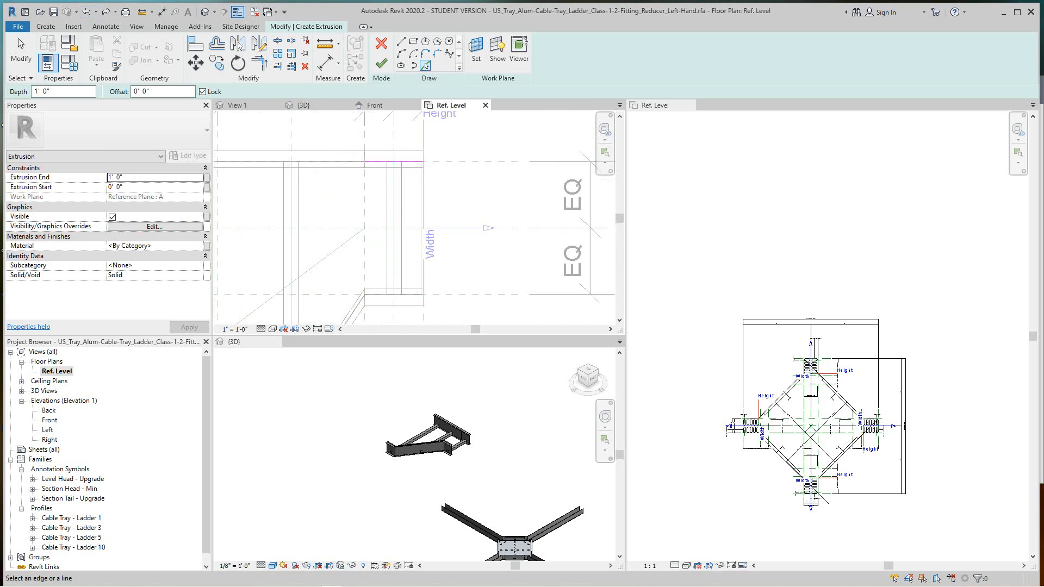
{"action": "scroll", "coordinate": [405, 257], "scroll_direction": "down", "scroll_amount": 2}
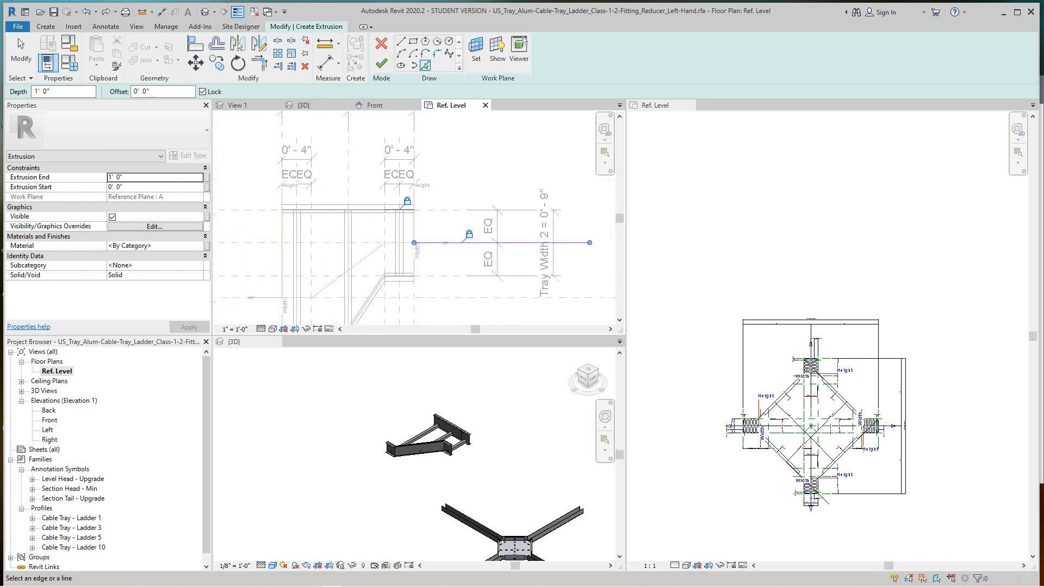
{"action": "left_click", "coordinate": [86, 11]}
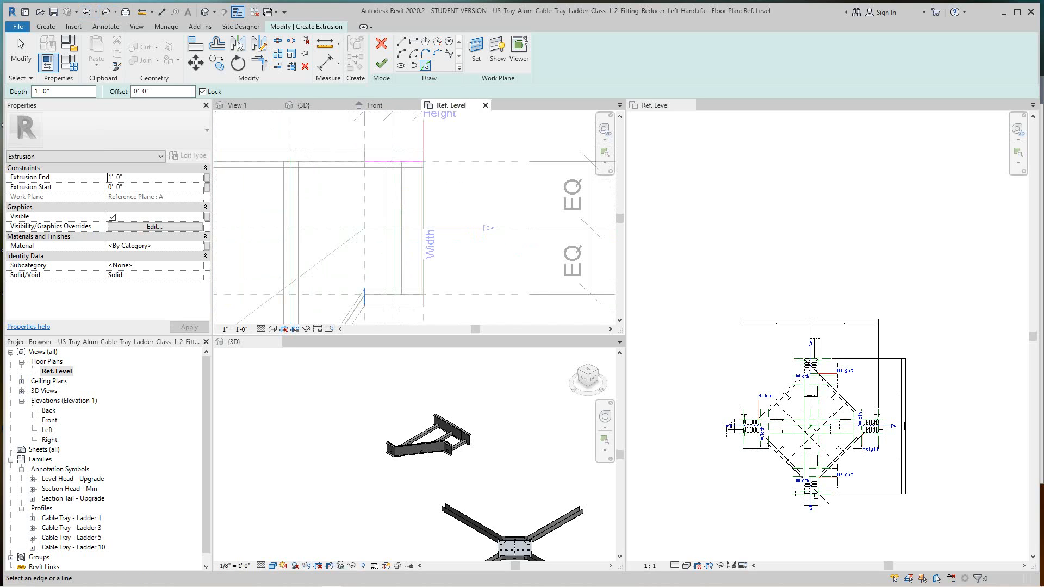
Step: Trace the short segment opposite the straight side at the narrow end, and delete the stray sketch line along the connector axis
{"action": "scroll", "coordinate": [409, 302], "scroll_direction": "up", "scroll_amount": 1}
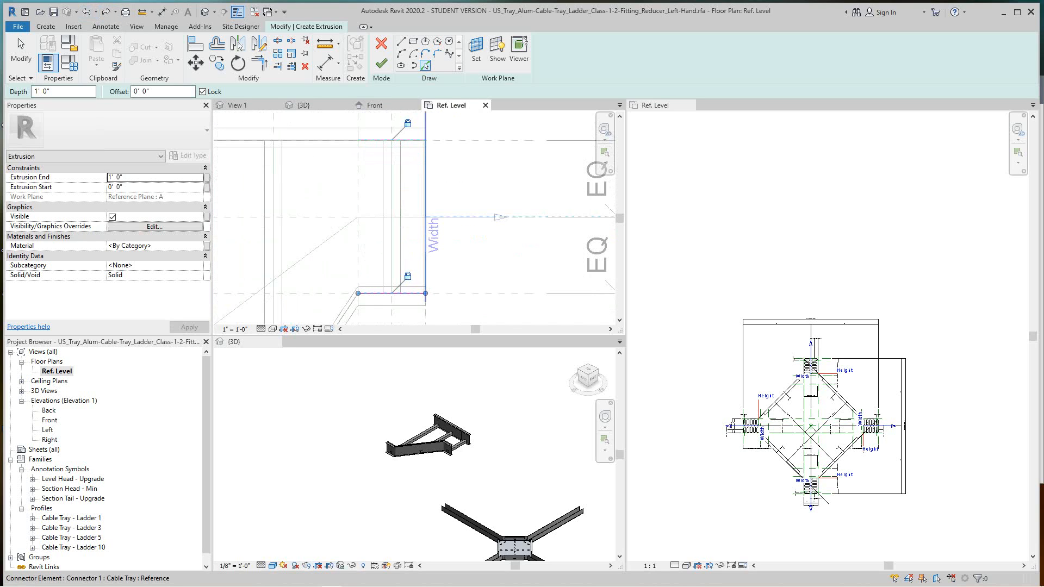
{"action": "scroll", "coordinate": [476, 235], "scroll_direction": "down", "scroll_amount": 2}
{"action": "middle_click_drag", "start_coordinate": [475, 235], "coordinate": [379, 237]}
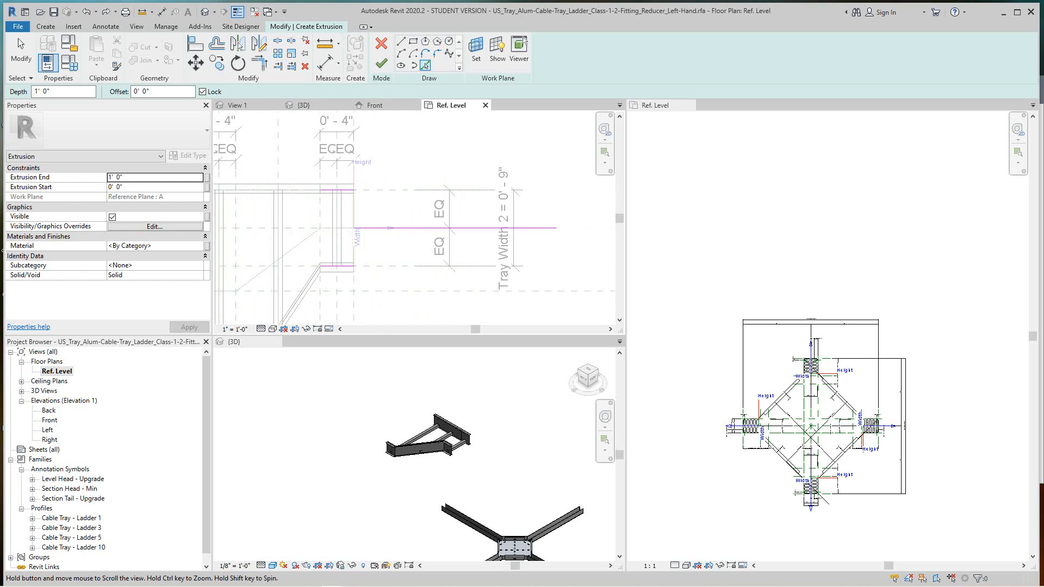
{"action": "key", "text": "Escape"}
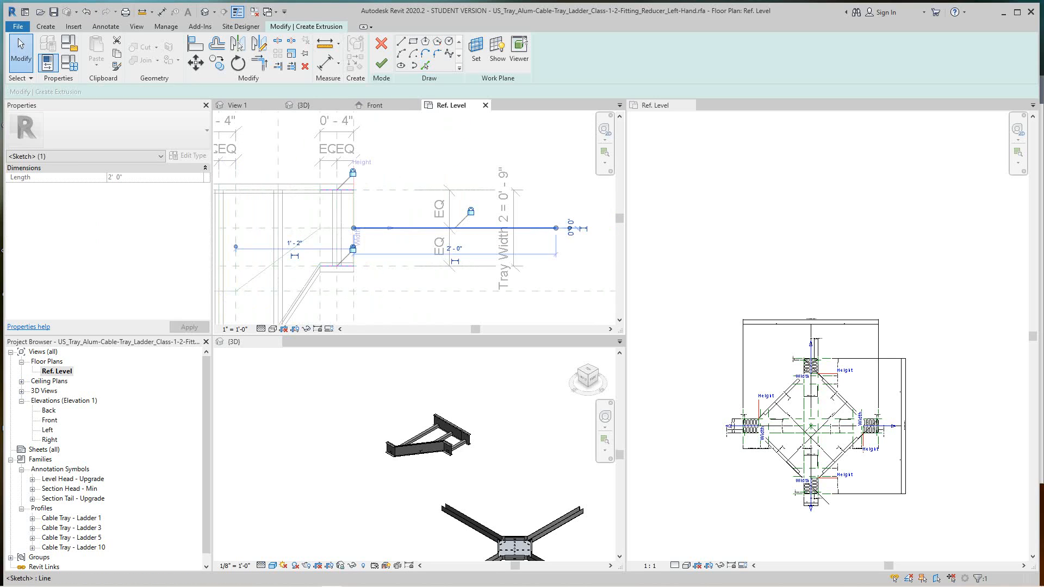
{"action": "middle_click_drag", "start_coordinate": [379, 237], "coordinate": [400, 228]}
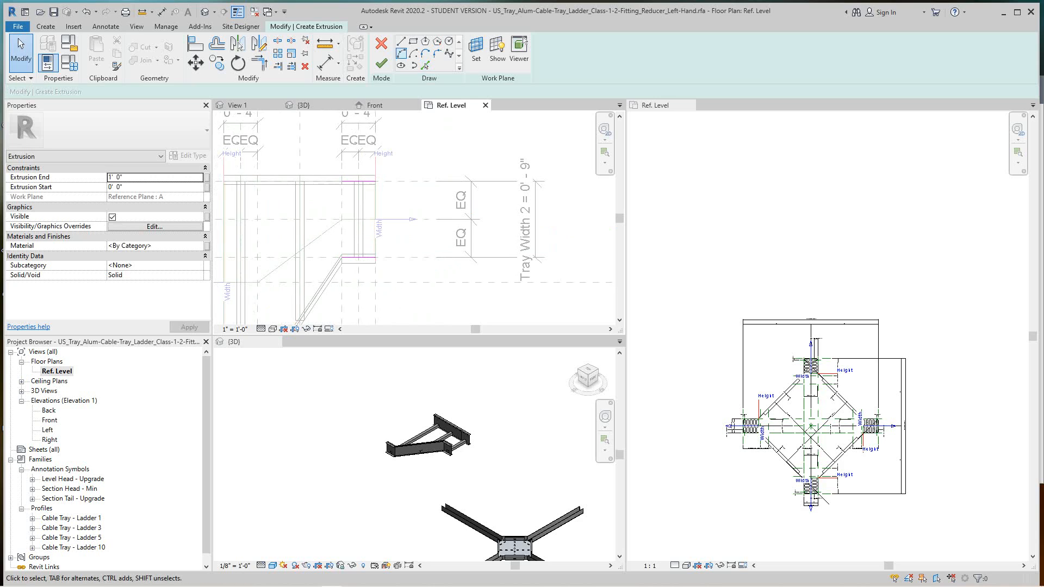
Step: Draw a sketch line across the narrow end, joining the endpoints of the two short traced segments
{"action": "key", "text": "l"}
{"action": "key", "text": "i"}
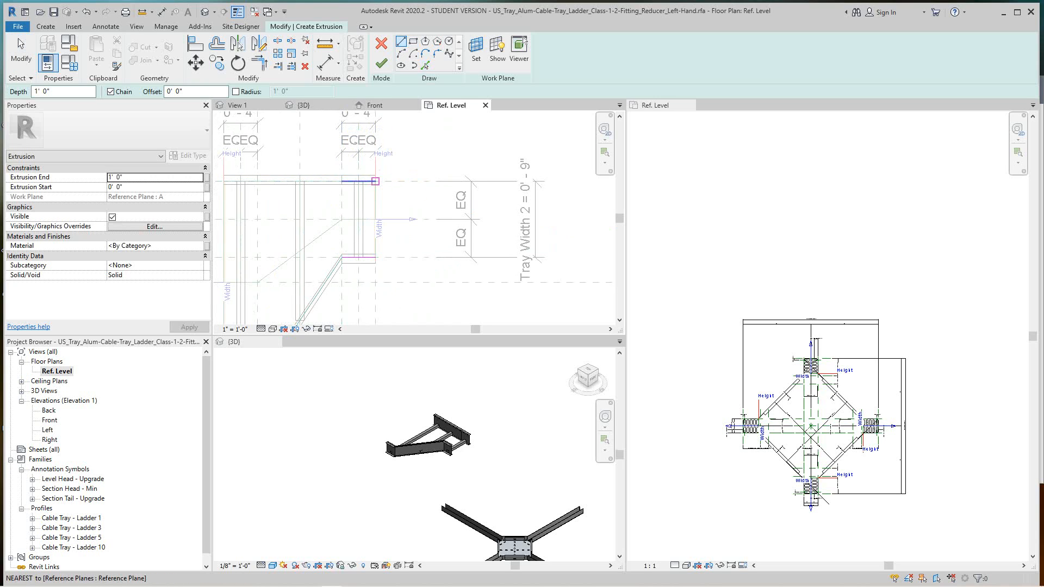
{"action": "left_click", "coordinate": [375, 181]}
{"action": "left_click", "coordinate": [375, 257]}
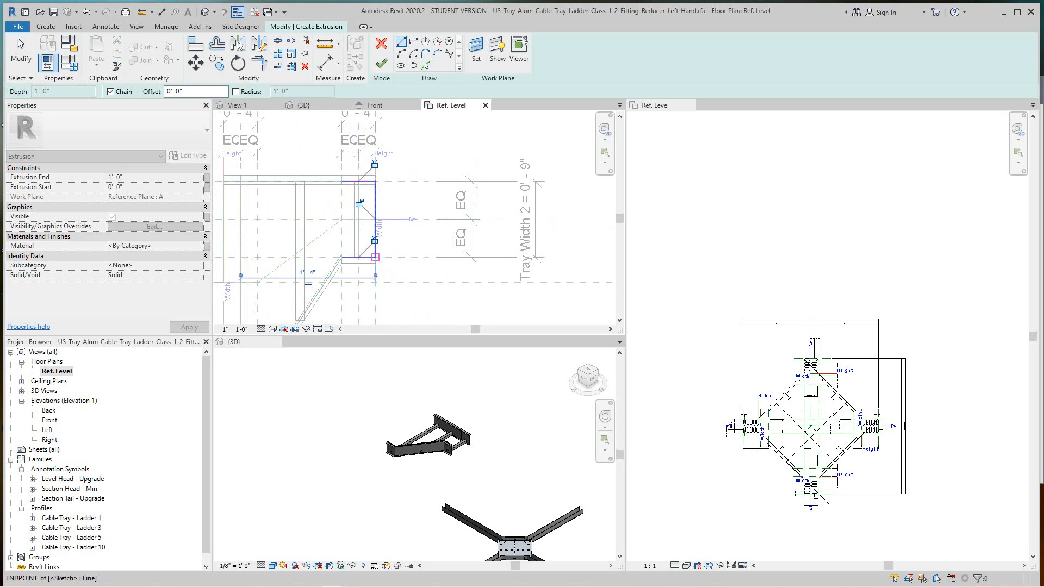
{"action": "key", "text": "Escape"}
{"action": "middle_click_drag", "start_coordinate": [370, 229], "coordinate": [393, 196]}
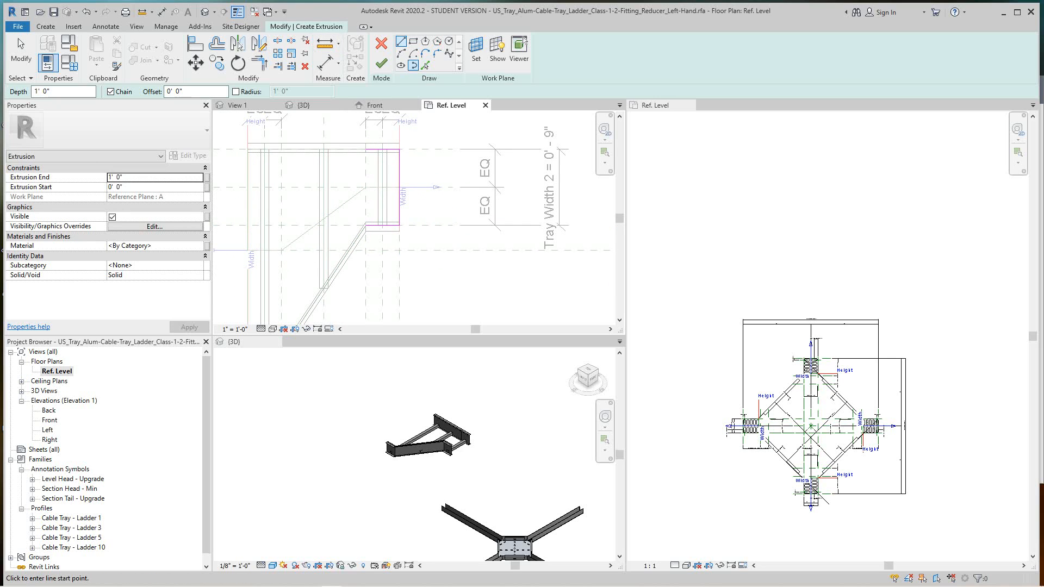
Step: Trace the reducer's sloped side as a locked sketch line of the extrusion profile
{"action": "left_click", "coordinate": [425, 65]}
{"action": "scroll", "coordinate": [362, 288], "scroll_direction": "up", "scroll_amount": 3}
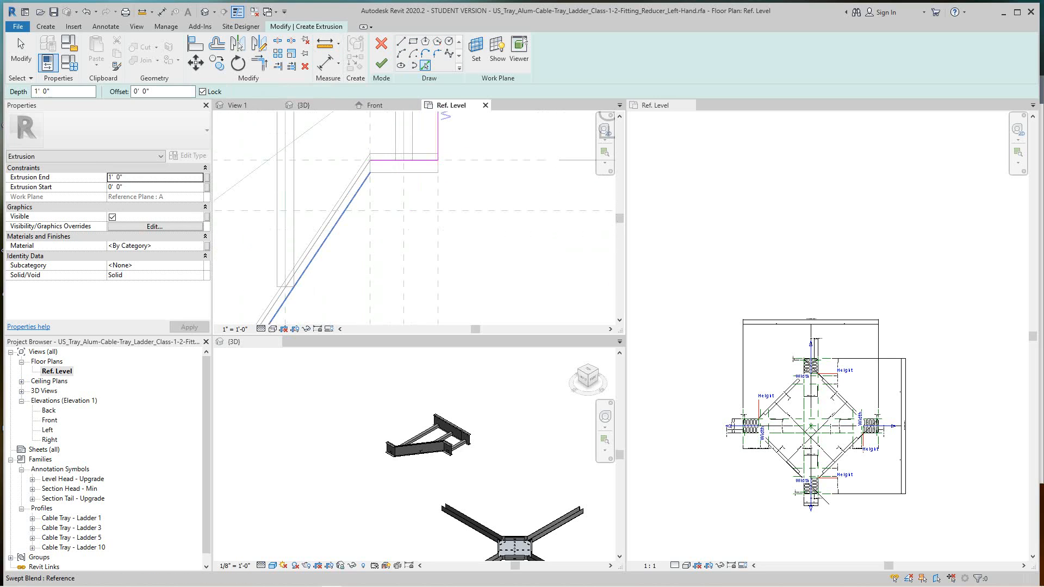
{"action": "scroll", "coordinate": [324, 218], "scroll_direction": "down", "scroll_amount": 3}
{"action": "middle_click_drag", "start_coordinate": [323, 218], "coordinate": [403, 161]}
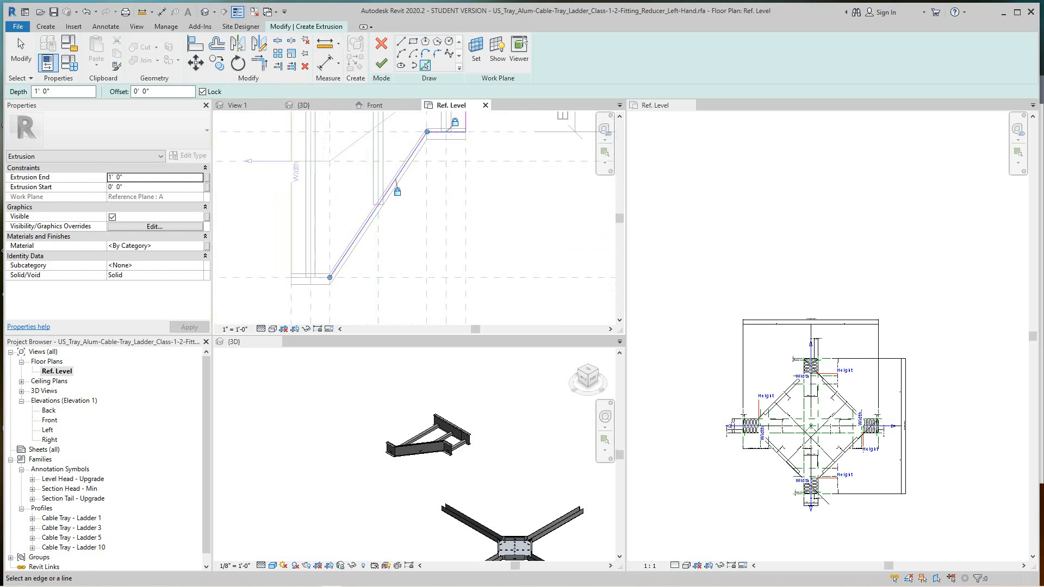
{"action": "scroll", "coordinate": [328, 276], "scroll_direction": "up", "scroll_amount": 3}
{"action": "middle_click_drag", "start_coordinate": [375, 218], "coordinate": [397, 271]}
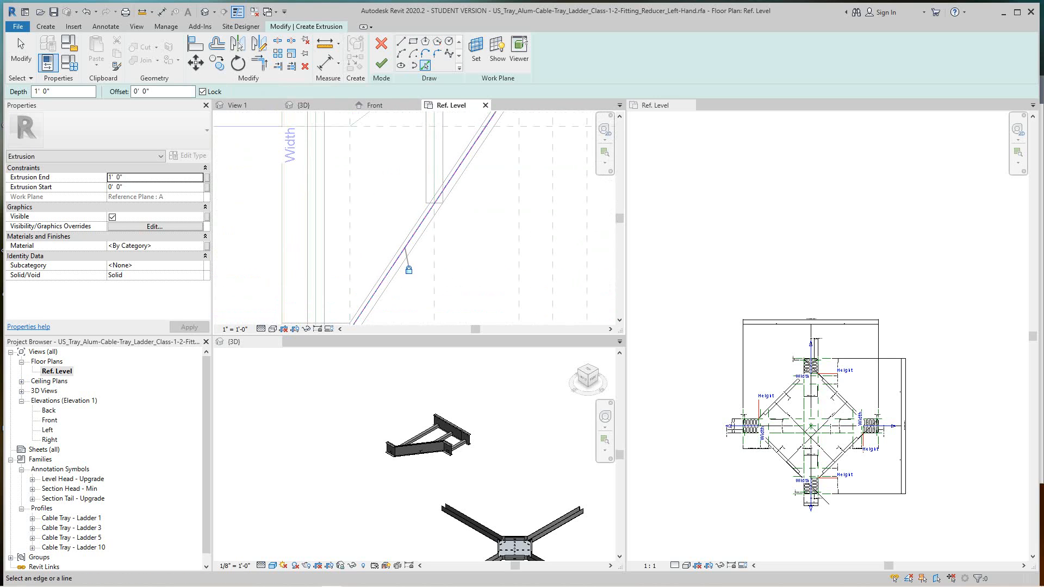
Step: Trace the reference plane at the foot of the sloped side, and delete the stray sketch line along the wide-end connector axis
{"action": "left_click", "coordinate": [282, 239]}
{"action": "scroll", "coordinate": [296, 245], "scroll_direction": "down", "scroll_amount": 3}
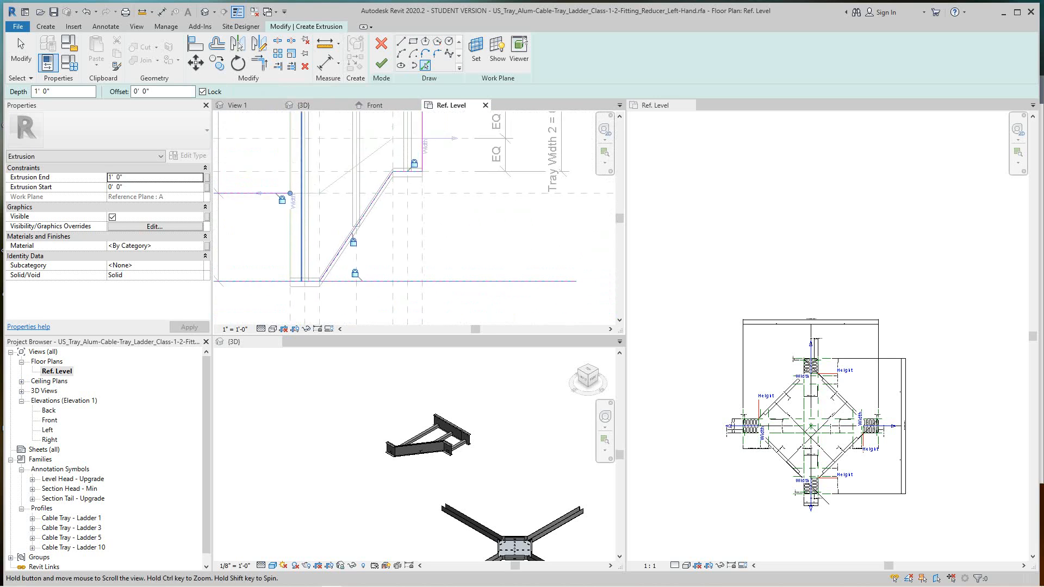
{"action": "mouse_move", "coordinate": [298, 242]}
{"action": "middle_mouse_down"}
{"action": "mouse_move", "coordinate": [325, 315]}
{"action": "mouse_move", "coordinate": [387, 264]}
{"action": "middle_mouse_up"}
{"action": "scroll", "coordinate": [329, 312], "scroll_direction": "down", "scroll_amount": 2}
{"action": "key", "text": "Escape"}
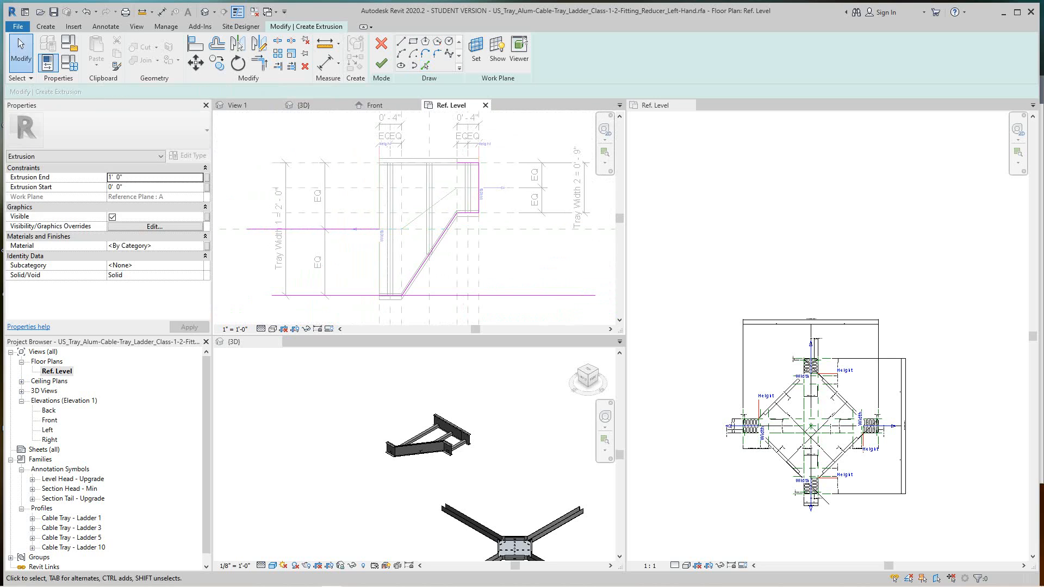
{"action": "left_click", "coordinate": [355, 229]}
{"action": "key", "text": "Delete"}
Step: Draw a sketch line along the reducer's wide end, from the foot line's corner up to the straight side
{"action": "middle_click_drag", "start_coordinate": [381, 219], "coordinate": [381, 242]}
{"action": "scroll", "coordinate": [384, 226], "scroll_direction": "up", "scroll_amount": 1}
{"action": "scroll", "coordinate": [423, 171], "scroll_direction": "up", "scroll_amount": 5}
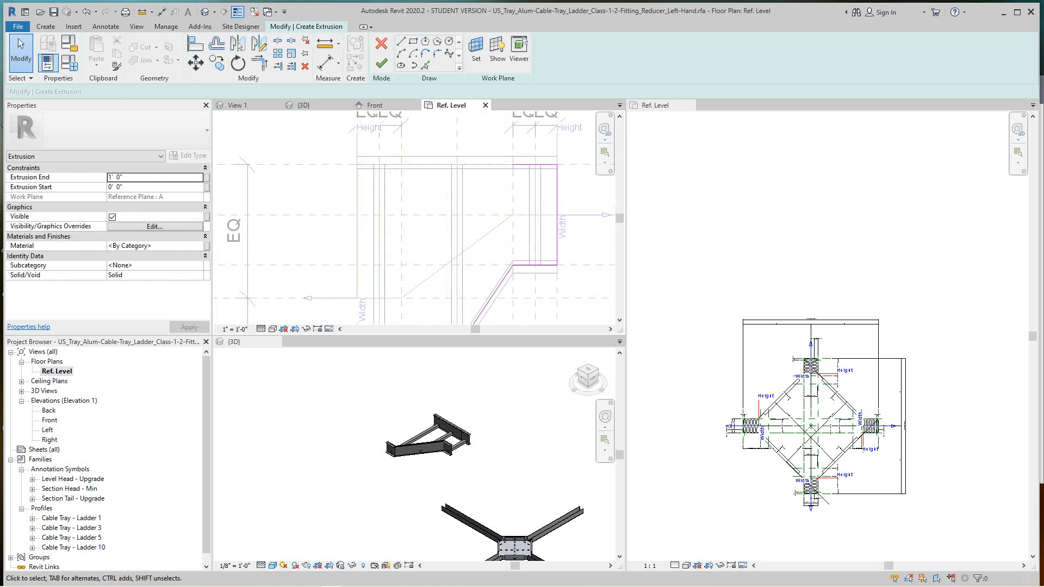
{"action": "scroll", "coordinate": [424, 171], "scroll_direction": "down", "scroll_amount": 3}
{"action": "middle_click_drag", "start_coordinate": [424, 171], "coordinate": [416, 151]}
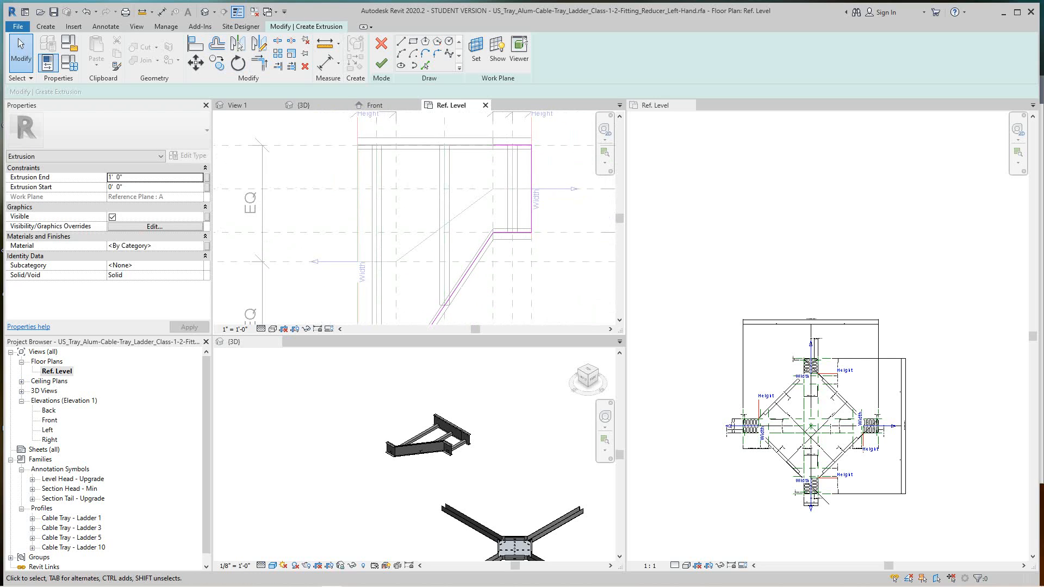
{"action": "left_click", "coordinate": [402, 41]}
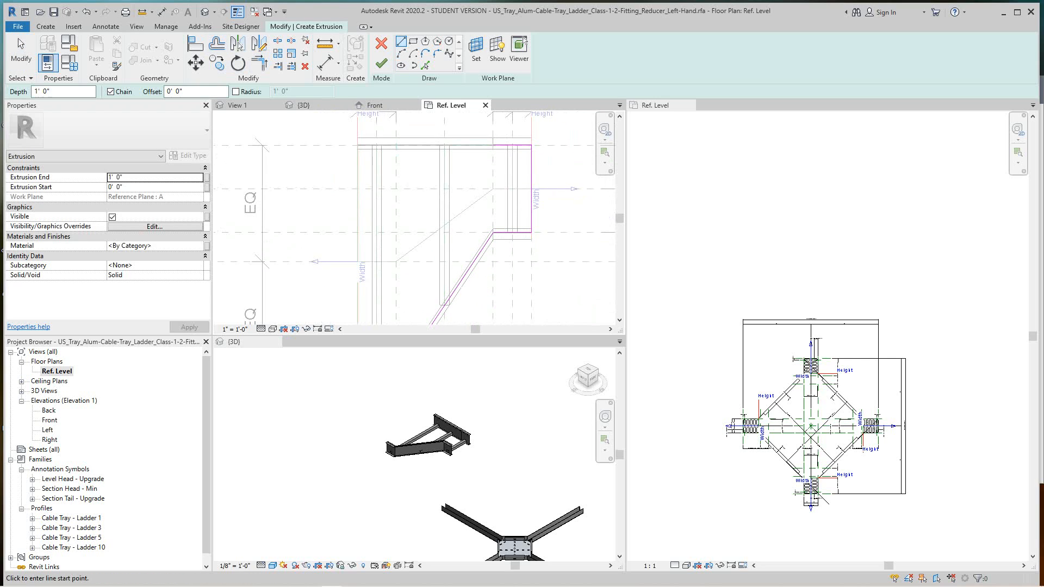
{"action": "scroll", "coordinate": [379, 239], "scroll_direction": "down", "scroll_amount": 2}
{"action": "middle_click_drag", "start_coordinate": [379, 239], "coordinate": [378, 180]}
{"action": "scroll", "coordinate": [372, 272], "scroll_direction": "up", "scroll_amount": 3}
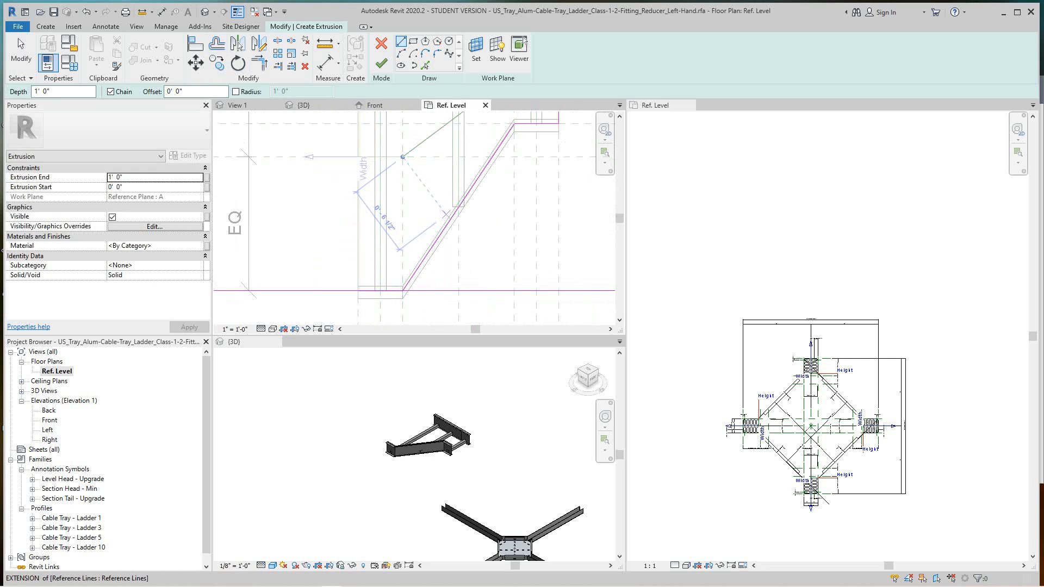
{"action": "scroll", "coordinate": [446, 216], "scroll_direction": "down", "scroll_amount": 2}
{"action": "scroll", "coordinate": [400, 266], "scroll_direction": "up", "scroll_amount": 1}
{"action": "left_click", "coordinate": [379, 274]}
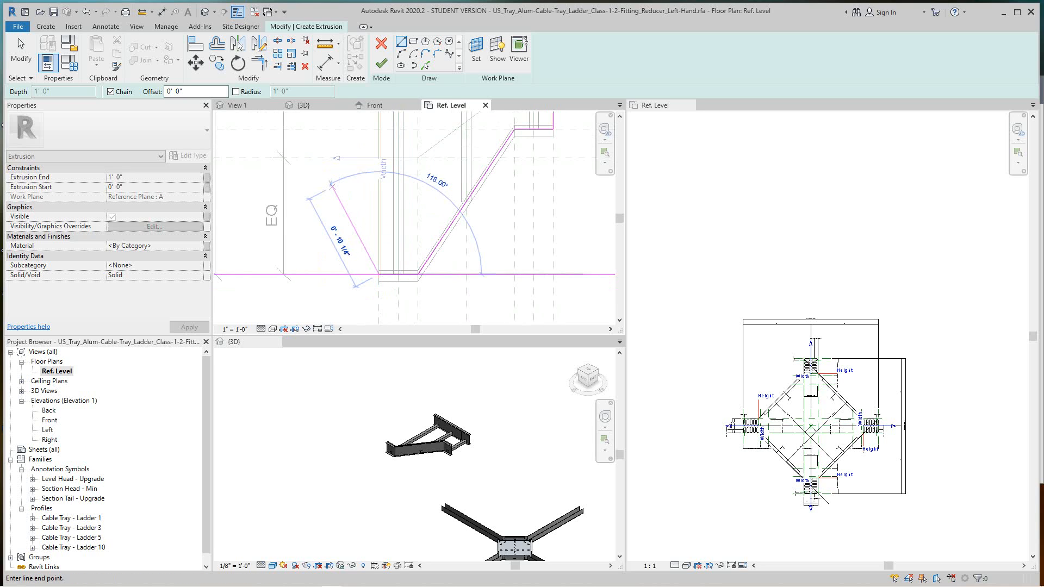
{"action": "scroll", "coordinate": [332, 184], "scroll_direction": "down", "scroll_amount": 2}
{"action": "middle_click_drag", "start_coordinate": [343, 162], "coordinate": [342, 286]}
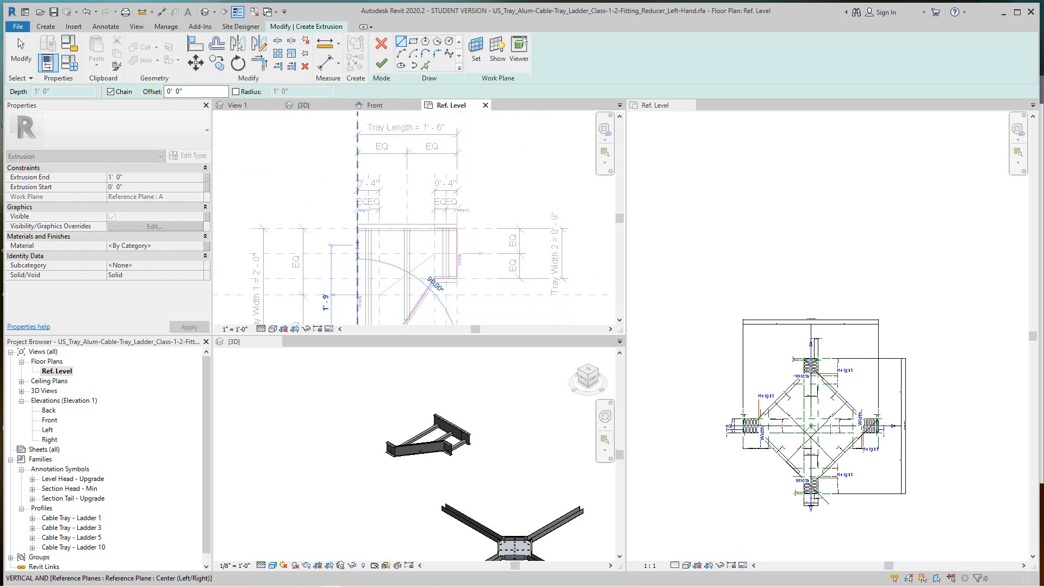
{"action": "scroll", "coordinate": [357, 240], "scroll_direction": "up", "scroll_amount": 3}
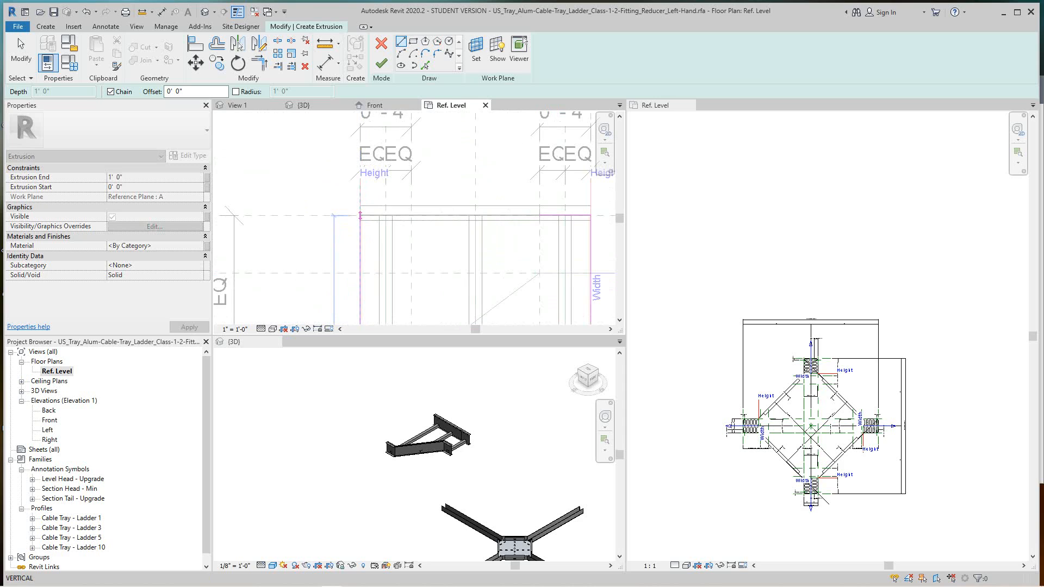
{"action": "key", "text": "Escape"}
{"action": "key", "text": "Escape"}
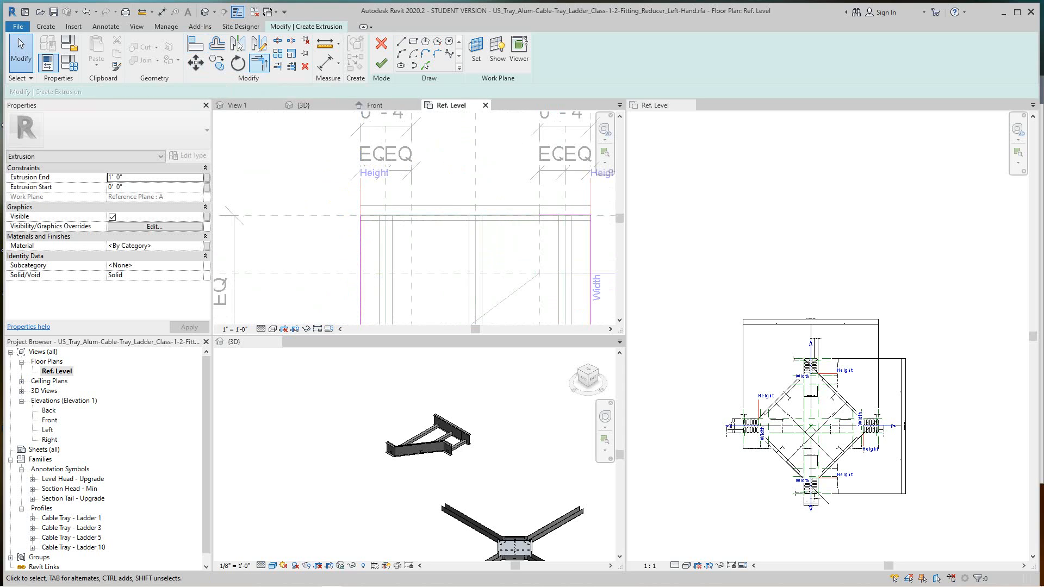
Step: Trim and extend the sketch lines to corners where the wide-end line meets the straight side and the foot line, closing the profile
{"action": "left_click", "coordinate": [565, 215]}
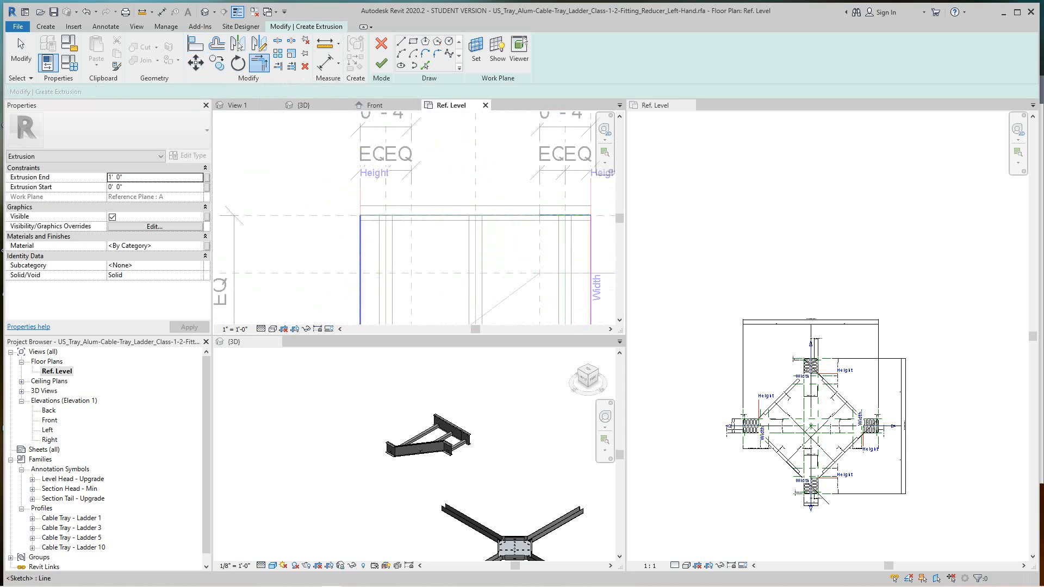
{"action": "left_click", "coordinate": [360, 288]}
{"action": "scroll", "coordinate": [371, 291], "scroll_direction": "down", "scroll_amount": 3}
{"action": "middle_click_drag", "start_coordinate": [373, 299], "coordinate": [367, 121]}
{"action": "scroll", "coordinate": [369, 218], "scroll_direction": "up", "scroll_amount": 3}
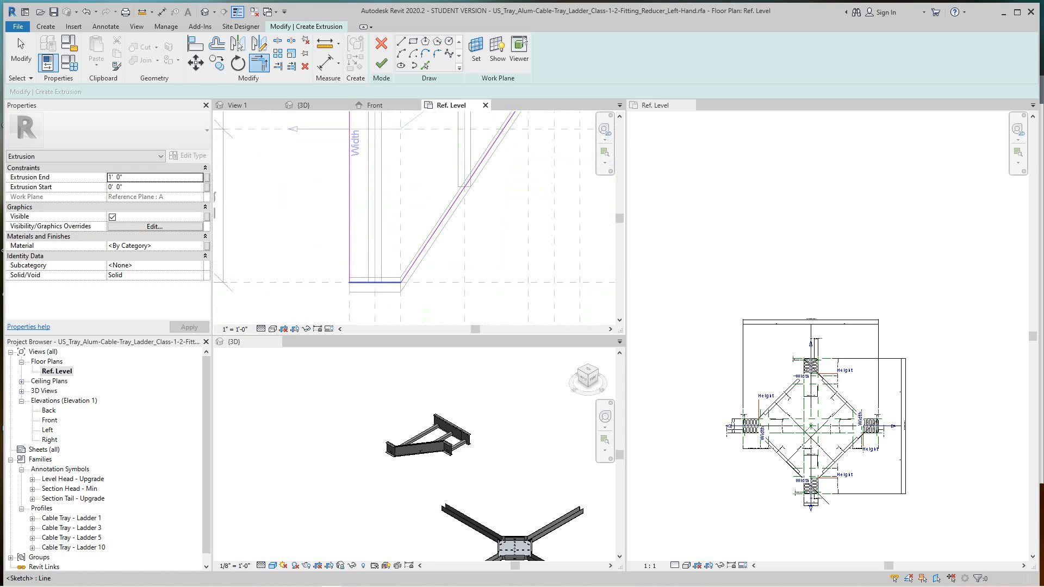
{"action": "scroll", "coordinate": [433, 247], "scroll_direction": "down", "scroll_amount": 4}
{"action": "mouse_move", "coordinate": [360, 273]}
{"action": "middle_mouse_down"}
{"action": "mouse_move", "coordinate": [433, 247]}
{"action": "mouse_move", "coordinate": [410, 289]}
{"action": "middle_mouse_up"}
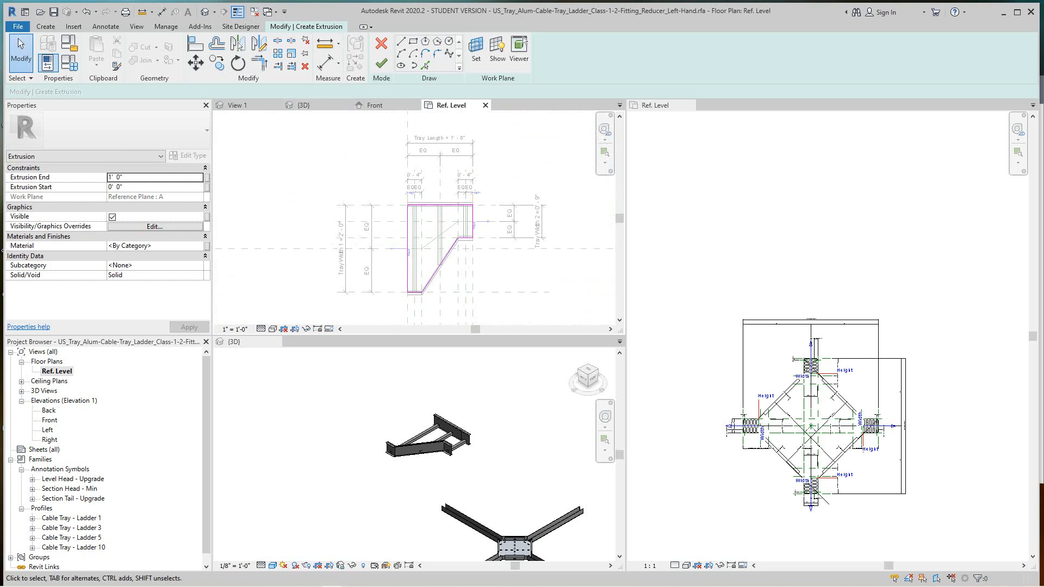
Step: Finish the extrusion sketch and set the plan view's visual style to Shaded
{"action": "left_click", "coordinate": [381, 64]}
{"action": "key", "text": "Escape"}
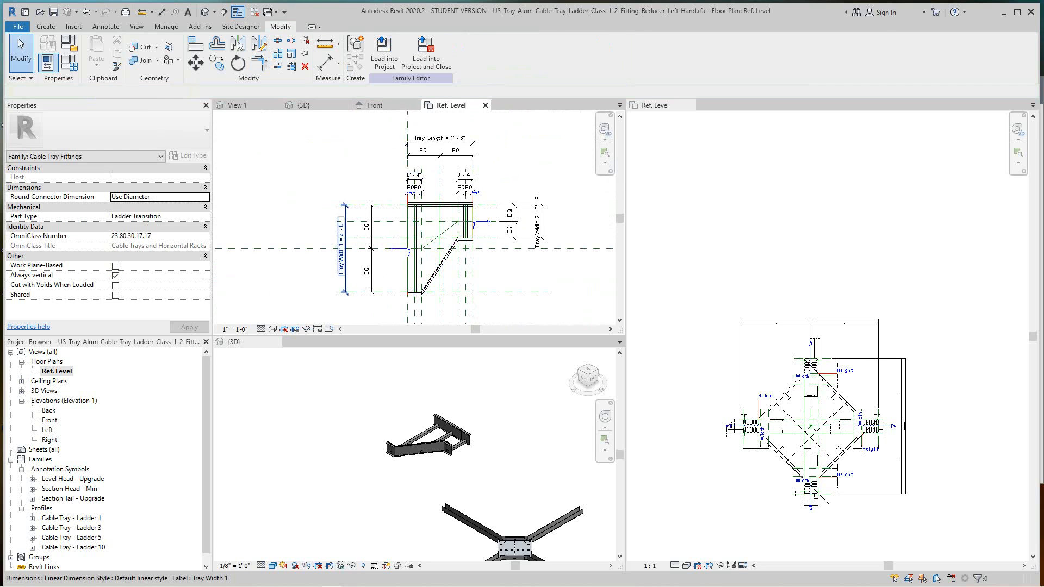
{"action": "left_click", "coordinate": [272, 329]}
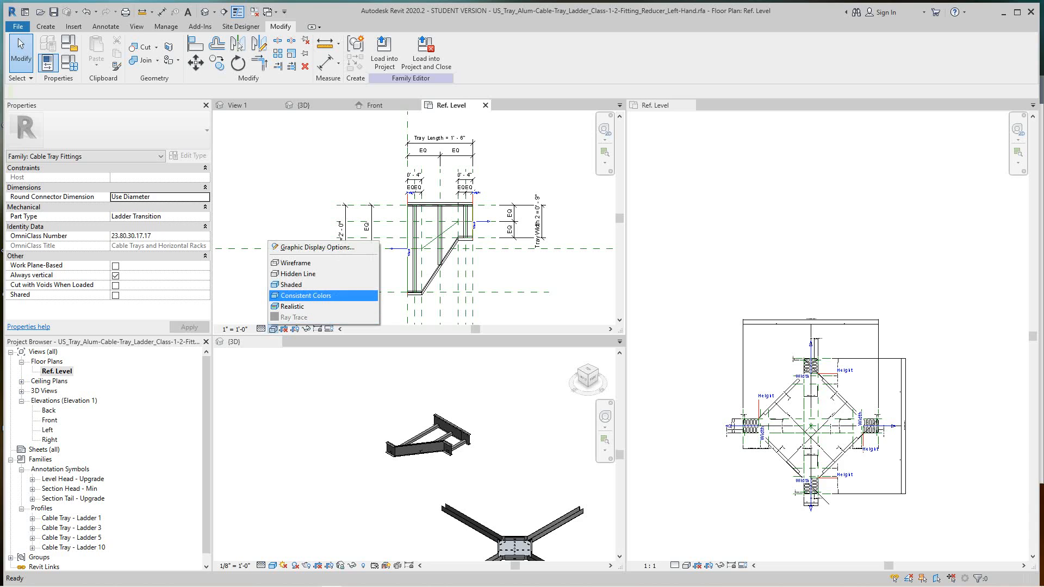
{"action": "left_click", "coordinate": [291, 285]}
{"action": "scroll", "coordinate": [338, 234], "scroll_direction": "down", "scroll_amount": 3}
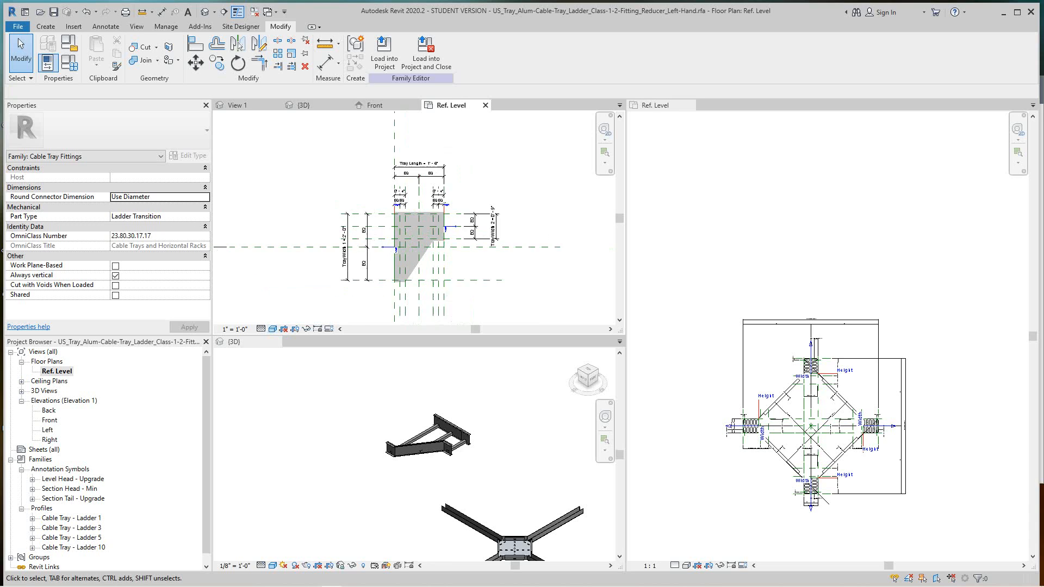
{"action": "middle_click_drag", "start_coordinate": [339, 234], "coordinate": [340, 238]}
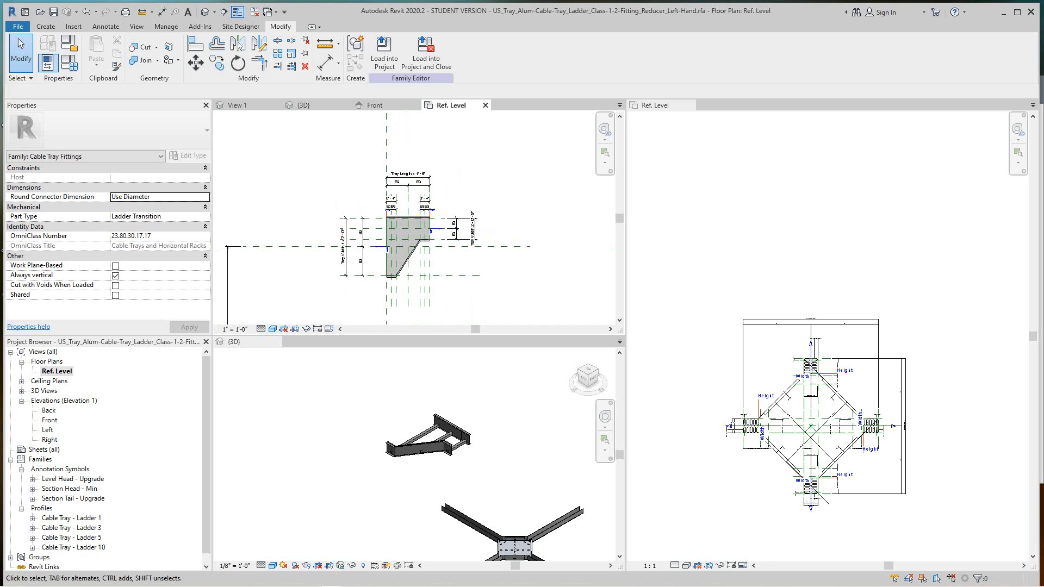
Step: In the Front elevation, stretch the extrusion's underside down to the tray's lower reference plane, giving an extrusion start of -0' 2 1/8"
{"action": "double_click", "coordinate": [49, 420]}
{"action": "scroll", "coordinate": [380, 272], "scroll_direction": "down", "scroll_amount": 1}
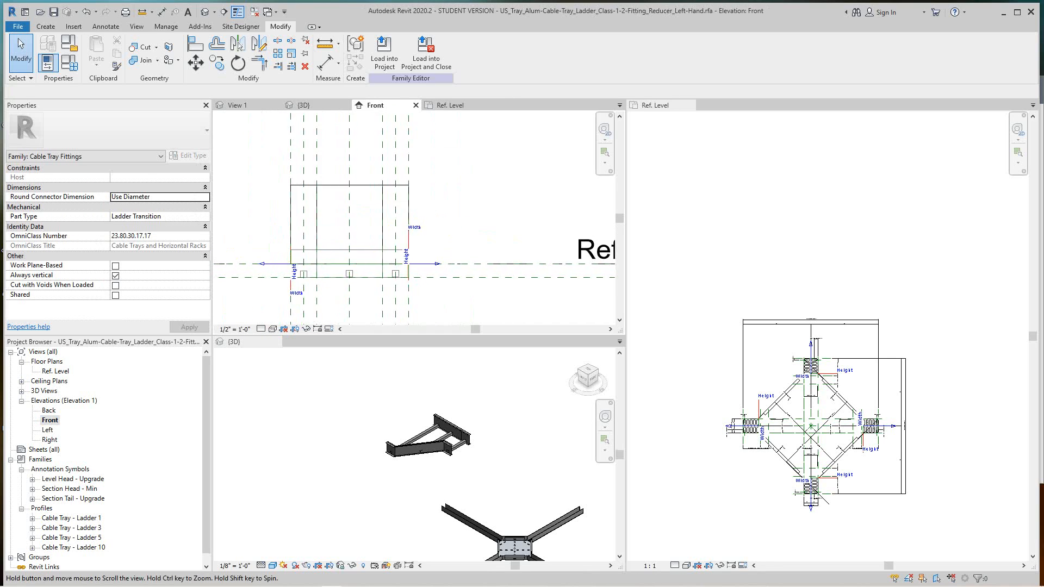
{"action": "middle_click_drag", "start_coordinate": [380, 272], "coordinate": [397, 281]}
{"action": "left_click", "coordinate": [358, 222]}
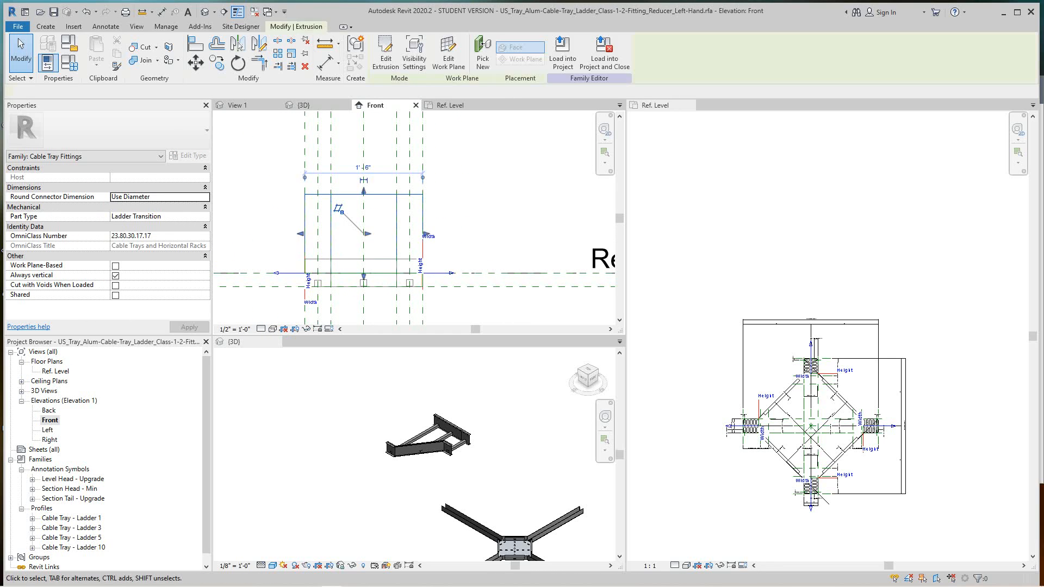
{"action": "scroll", "coordinate": [359, 222], "scroll_direction": "up", "scroll_amount": 1}
{"action": "middle_click_drag", "start_coordinate": [358, 222], "coordinate": [364, 197]}
{"action": "scroll", "coordinate": [367, 280], "scroll_direction": "up", "scroll_amount": 1}
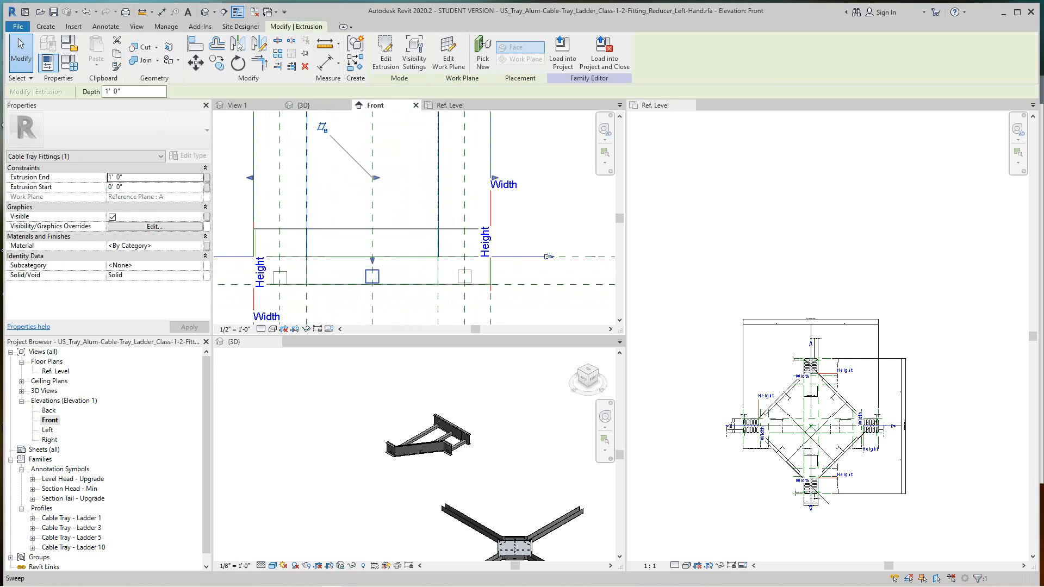
{"action": "left_click_drag", "start_coordinate": [372, 261], "coordinate": [372, 288]}
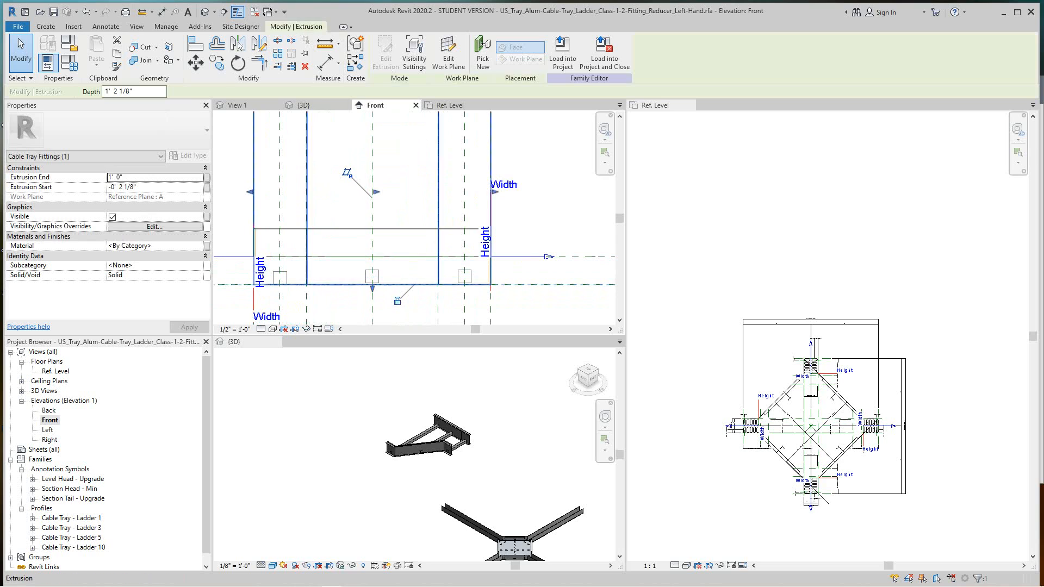
Step: Lower the extrusion's upper face to the top of the tray, giving an extrusion end of 0' 2 1/8"
{"action": "scroll", "coordinate": [398, 284], "scroll_direction": "down", "scroll_amount": 2}
{"action": "left_click", "coordinate": [385, 188]}
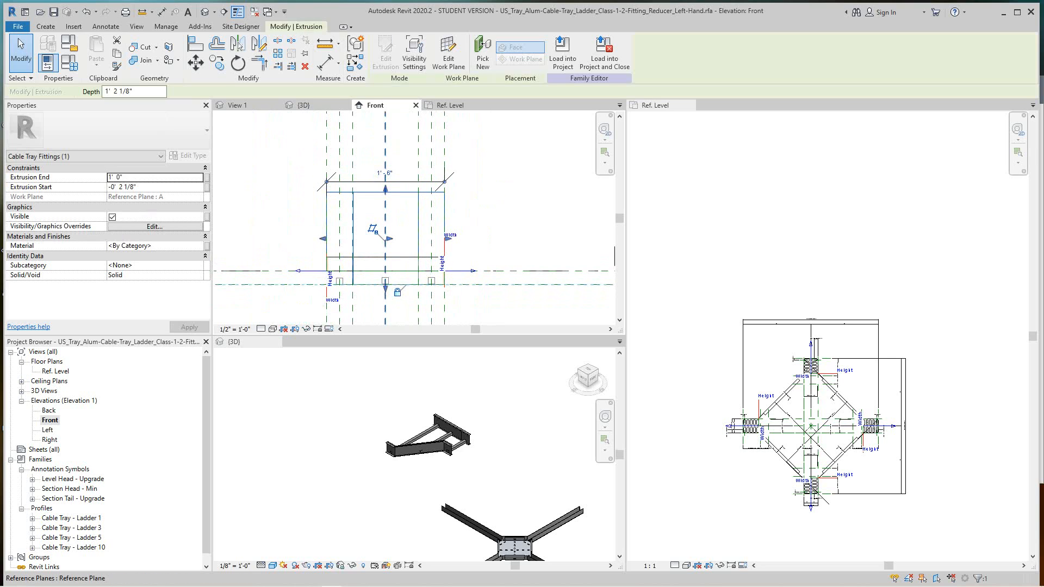
{"action": "key", "text": "Escape"}
{"action": "left_click", "coordinate": [359, 214]}
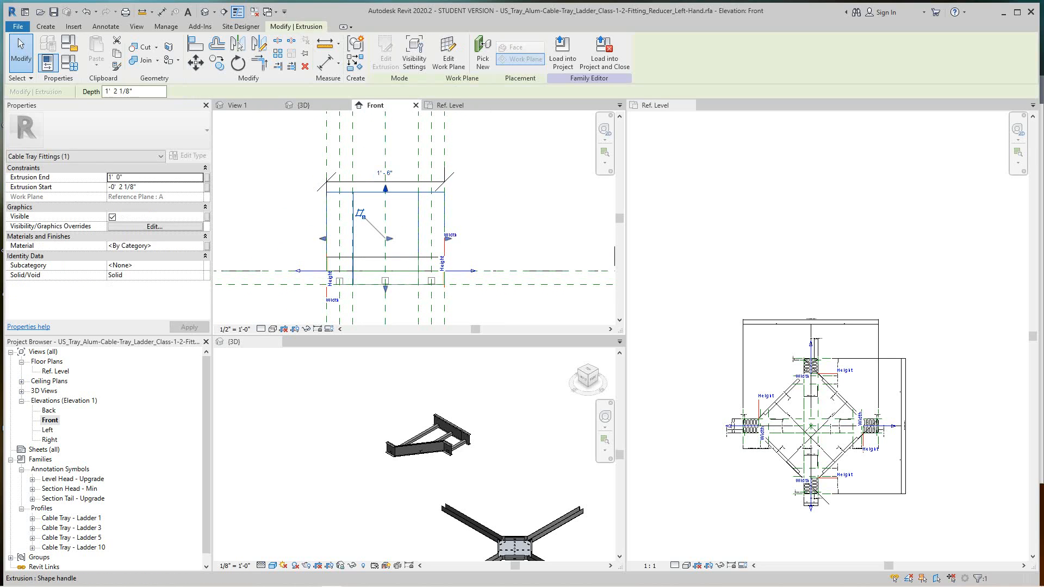
{"action": "left_click_drag", "start_coordinate": [385, 189], "coordinate": [386, 194]}
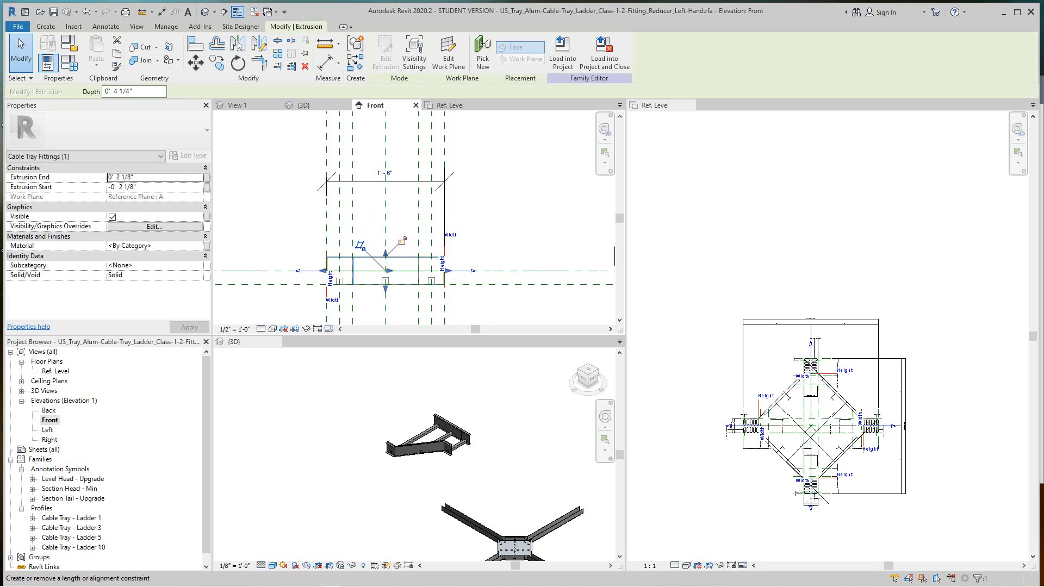
{"action": "scroll", "coordinate": [434, 270], "scroll_direction": "down", "scroll_amount": 4}
{"action": "key", "text": "Escape"}
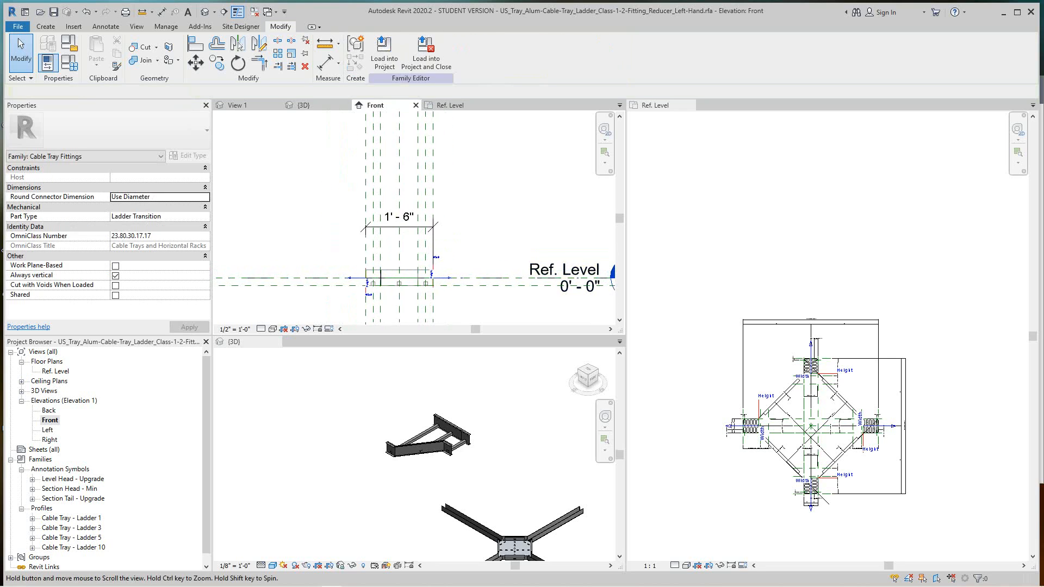
{"action": "scroll", "coordinate": [447, 251], "scroll_direction": "down", "scroll_amount": 2}
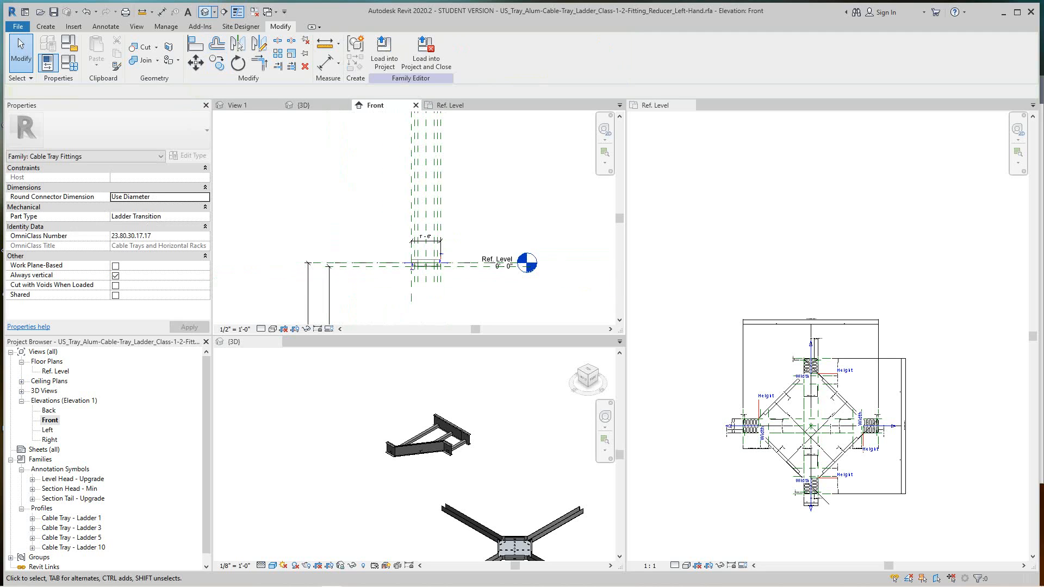
Step: In the 3D view, restrict the extrusion's visibility to the Medium detail level, with Coarse and Fine off
{"action": "left_click", "coordinate": [205, 12]}
{"action": "scroll", "coordinate": [434, 249], "scroll_direction": "up", "scroll_amount": 2}
{"action": "middle_click_drag", "start_coordinate": [434, 250], "coordinate": [424, 254]}
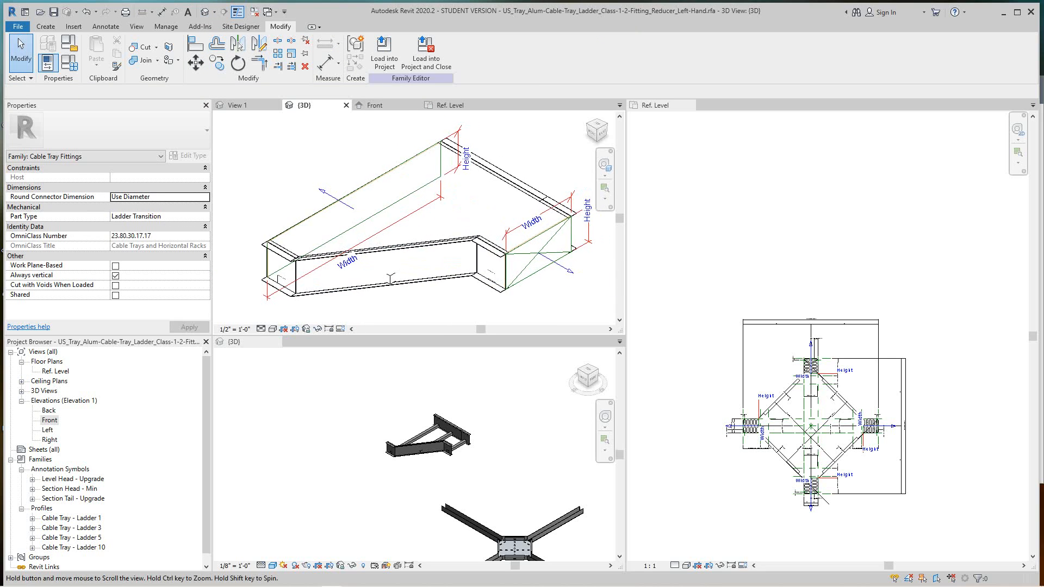
{"action": "scroll", "coordinate": [515, 257], "scroll_direction": "up", "scroll_amount": 3}
{"action": "scroll", "coordinate": [414, 215], "scroll_direction": "down", "scroll_amount": 4}
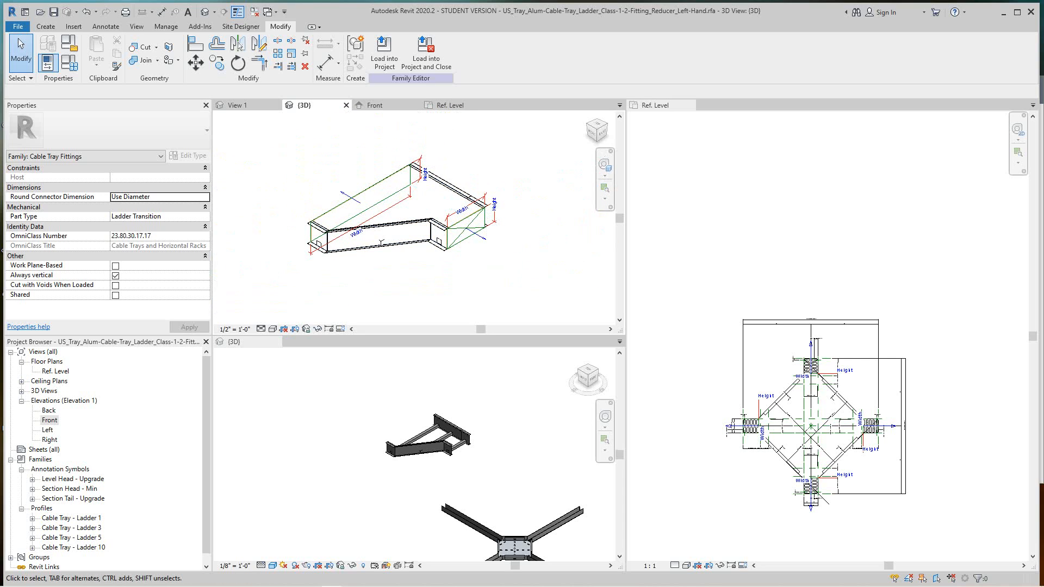
{"action": "scroll", "coordinate": [471, 283], "scroll_direction": "up", "scroll_amount": 2}
{"action": "middle_click_drag", "start_coordinate": [471, 282], "coordinate": [474, 319]}
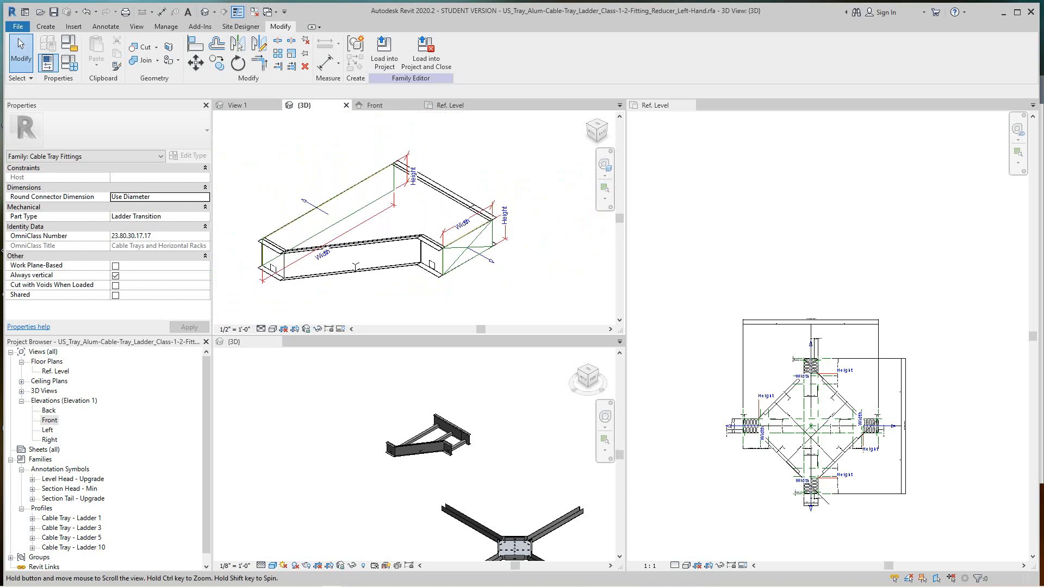
{"action": "middle_click_drag", "start_coordinate": [355, 267], "coordinate": [355, 289]}
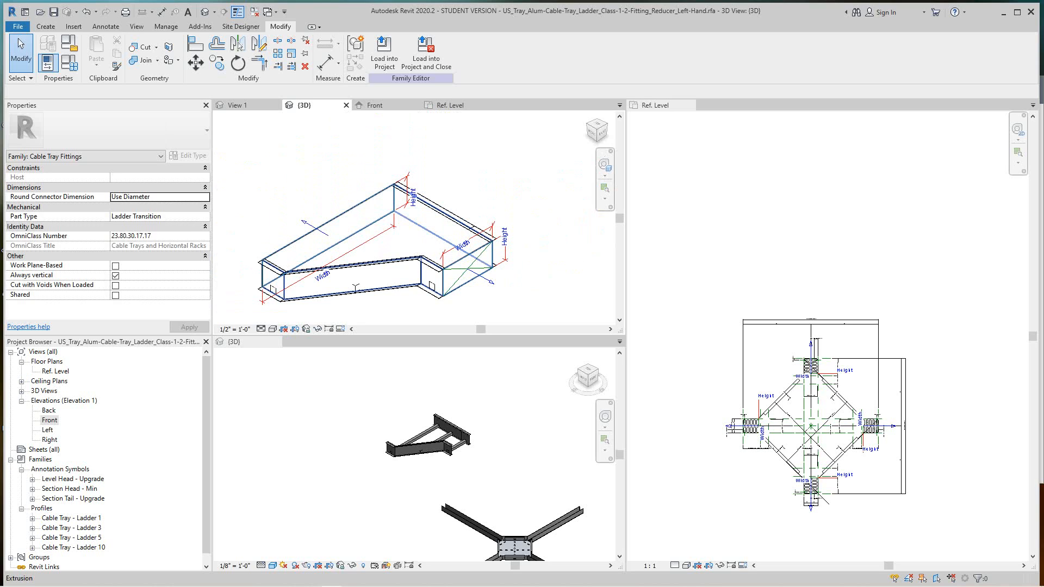
{"action": "left_click", "coordinate": [355, 288]}
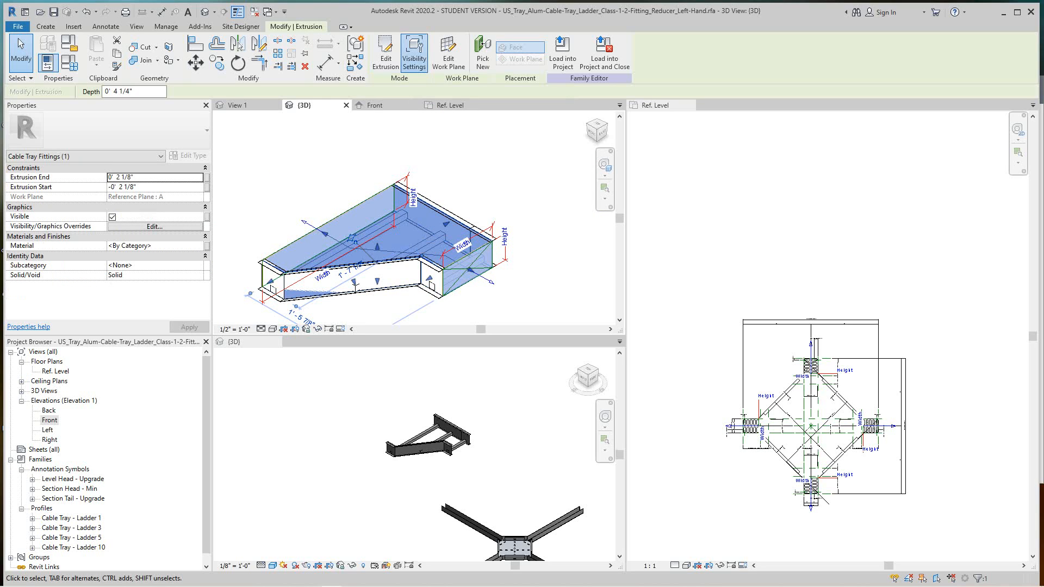
{"action": "left_click", "coordinate": [414, 53]}
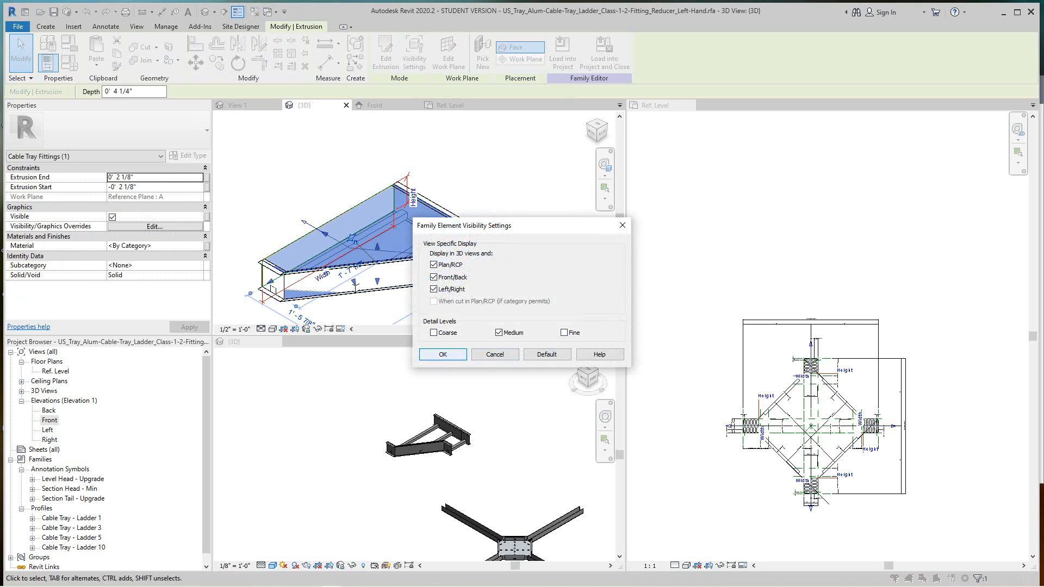
{"action": "key", "text": "Return"}
{"action": "scroll", "coordinate": [517, 287], "scroll_direction": "down", "scroll_amount": 1}
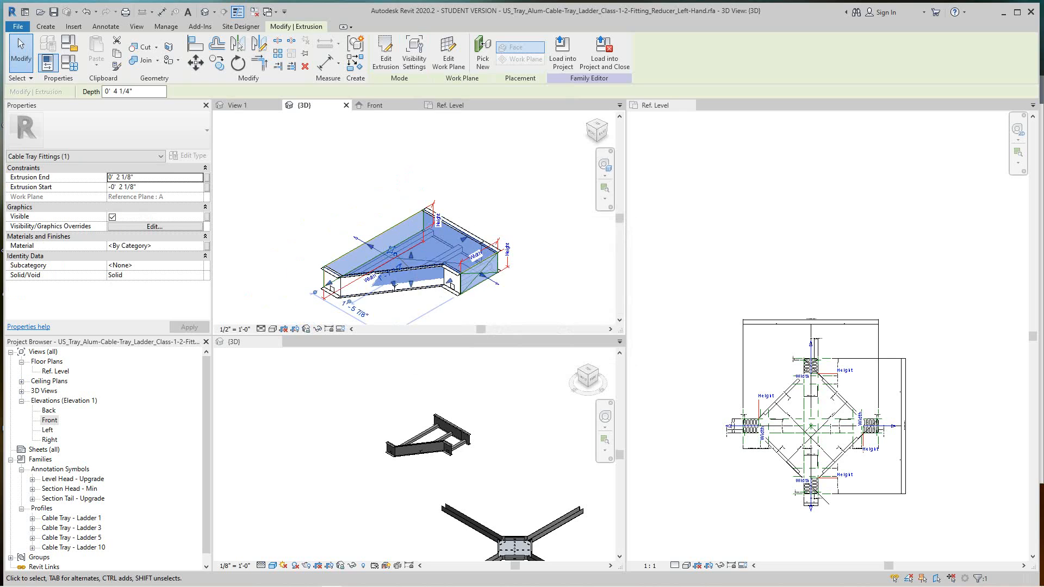
Step: Load the edited reducer family into the project 123USP_Tray_working file.rvt
{"action": "key", "text": "Escape"}
{"action": "scroll", "coordinate": [520, 269], "scroll_direction": "down", "scroll_amount": 2}
{"action": "middle_click_drag", "start_coordinate": [520, 269], "coordinate": [514, 242]}
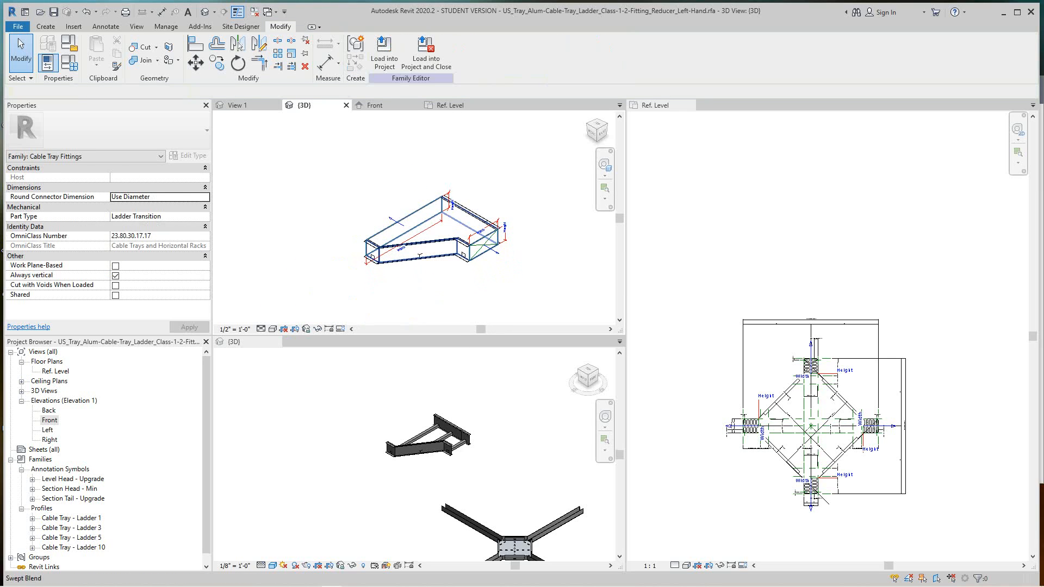
{"action": "left_click", "coordinate": [385, 53]}
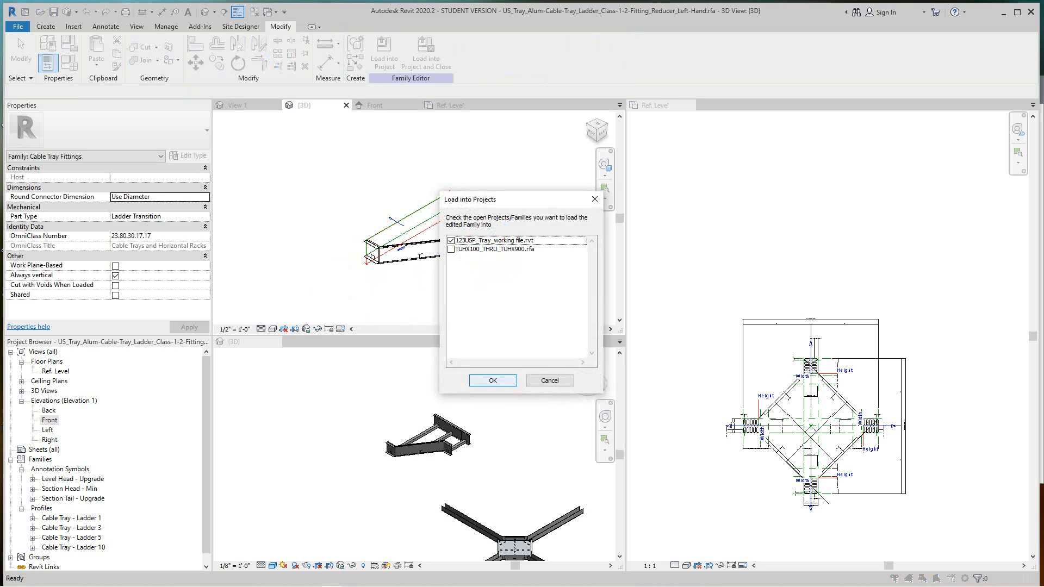
{"action": "key", "text": "Return"}
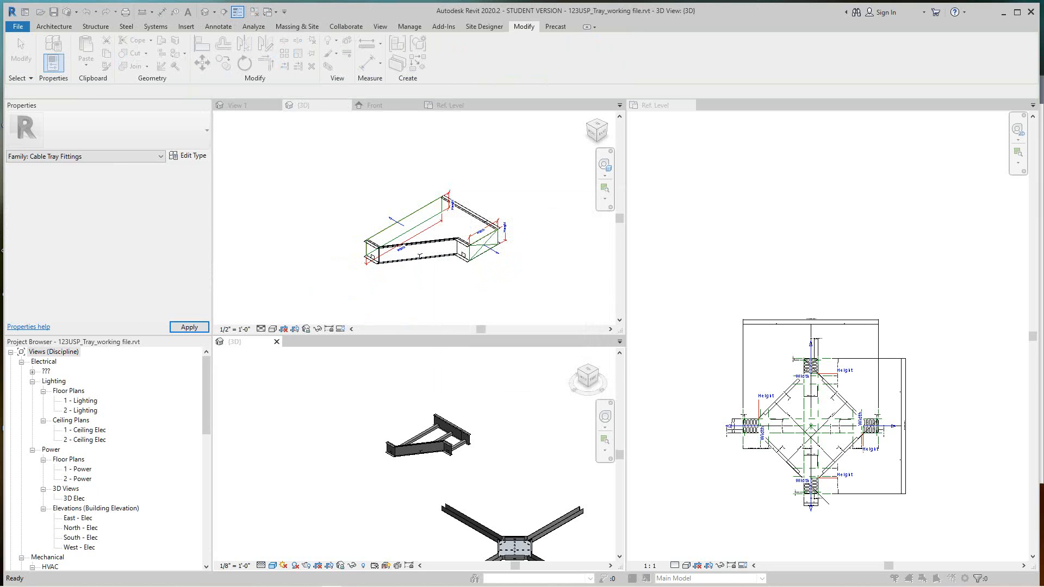
{"action": "left_click", "coordinate": [479, 277]}
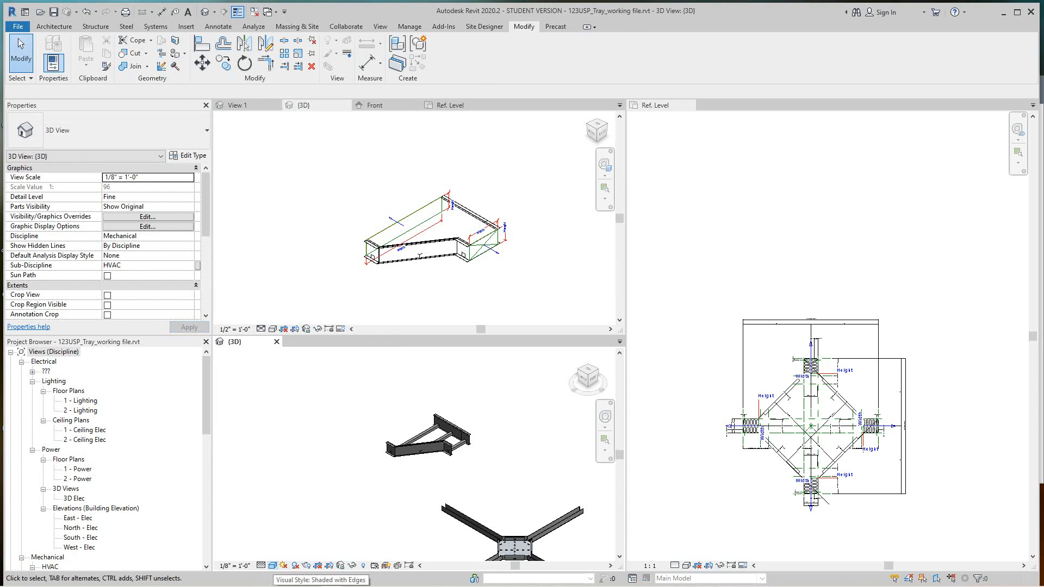
Step: Check the loaded reducer in the project's 3D view at Medium detail level and return the view to Fine
{"action": "left_click", "coordinate": [261, 566]}
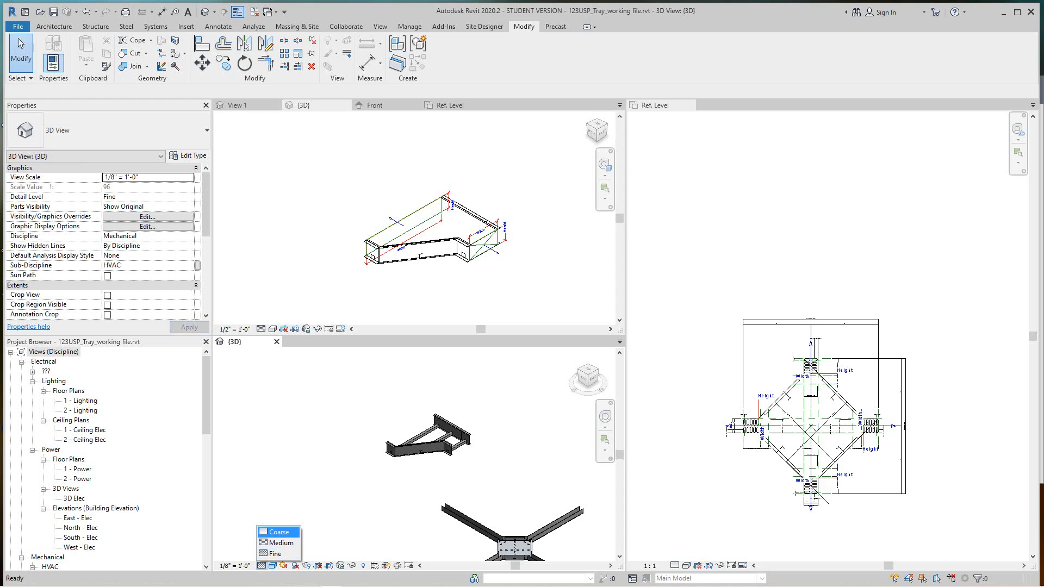
{"action": "left_click", "coordinate": [280, 543]}
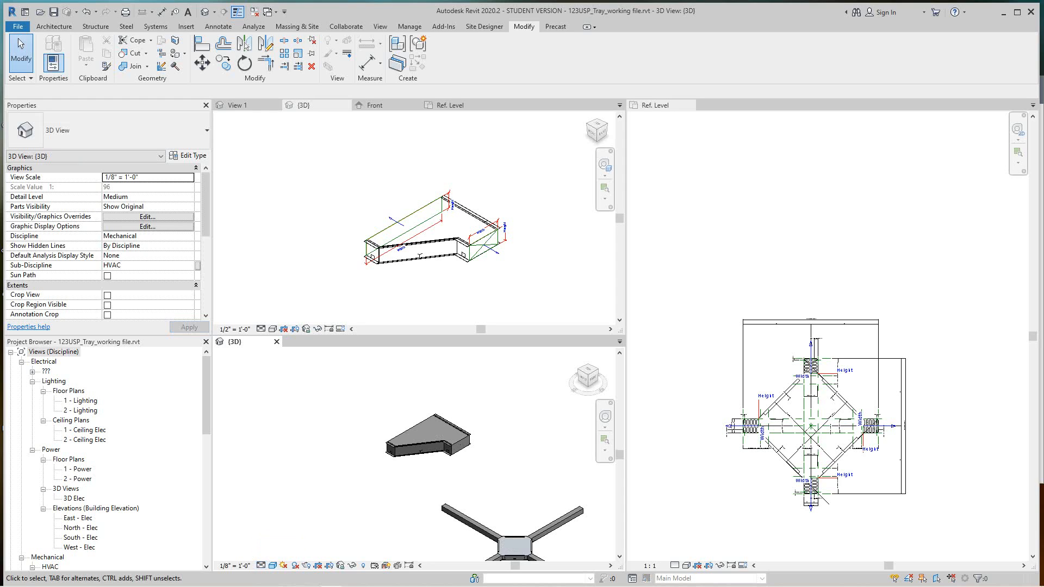
{"action": "middle_click_drag", "start_coordinate": [458, 479], "coordinate": [460, 461]}
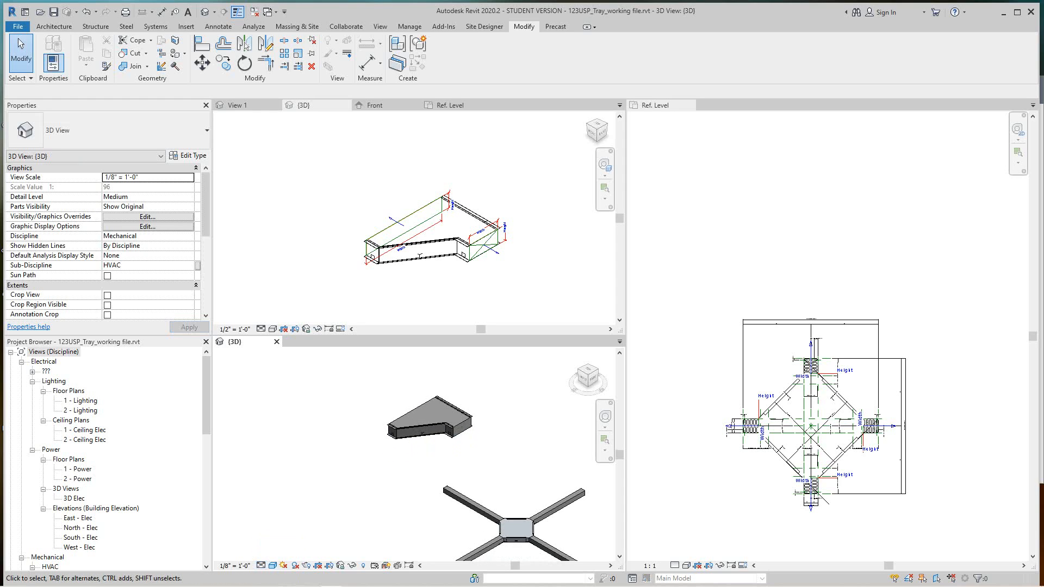
{"action": "left_click", "coordinate": [262, 565]}
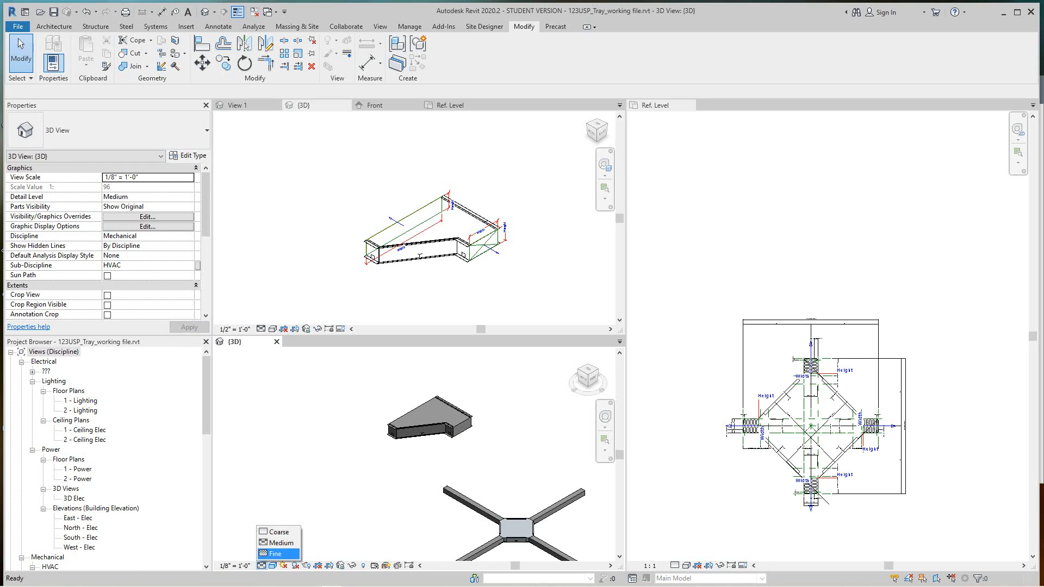
{"action": "left_click", "coordinate": [274, 554]}
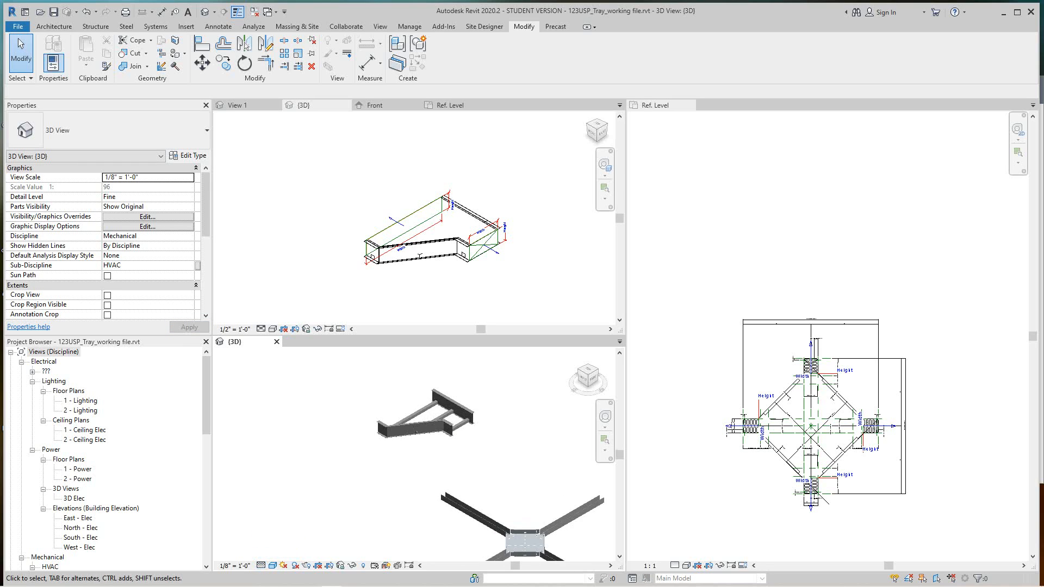
{"action": "middle_click_drag", "start_coordinate": [429, 422], "coordinate": [431, 436]}
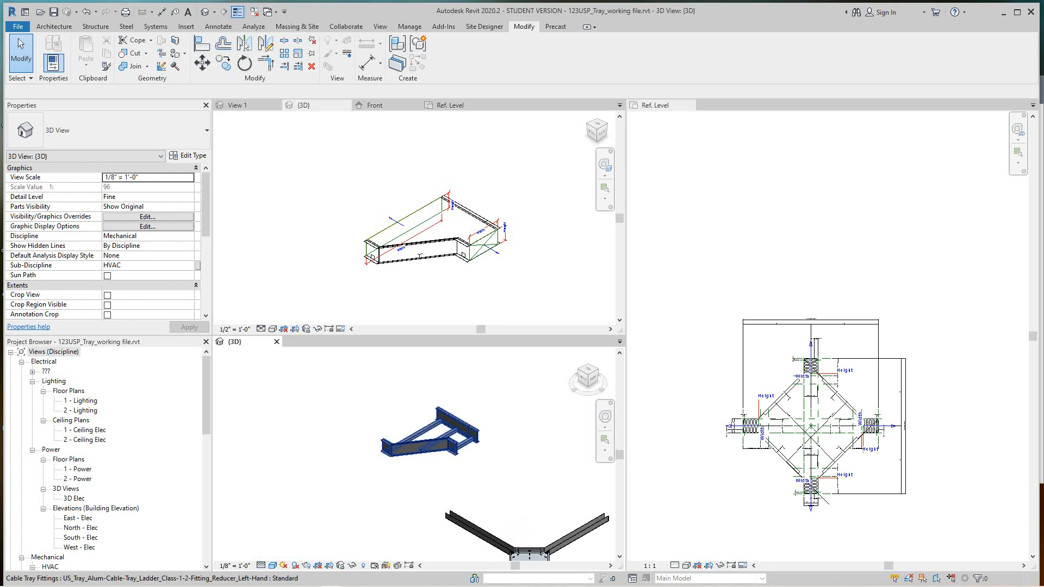
Step: Draw a 24" x 4" wire mesh cable tray outward from the wide end of the left-hand reducer
{"action": "left_click", "coordinate": [429, 435]}
{"action": "right_click", "coordinate": [410, 429]}
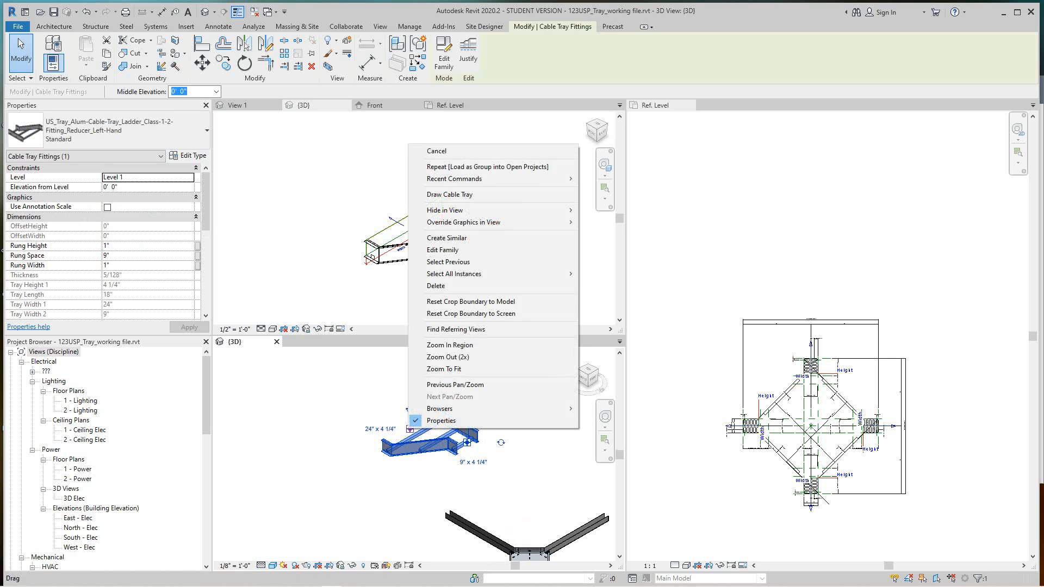
{"action": "left_click", "coordinate": [435, 194]}
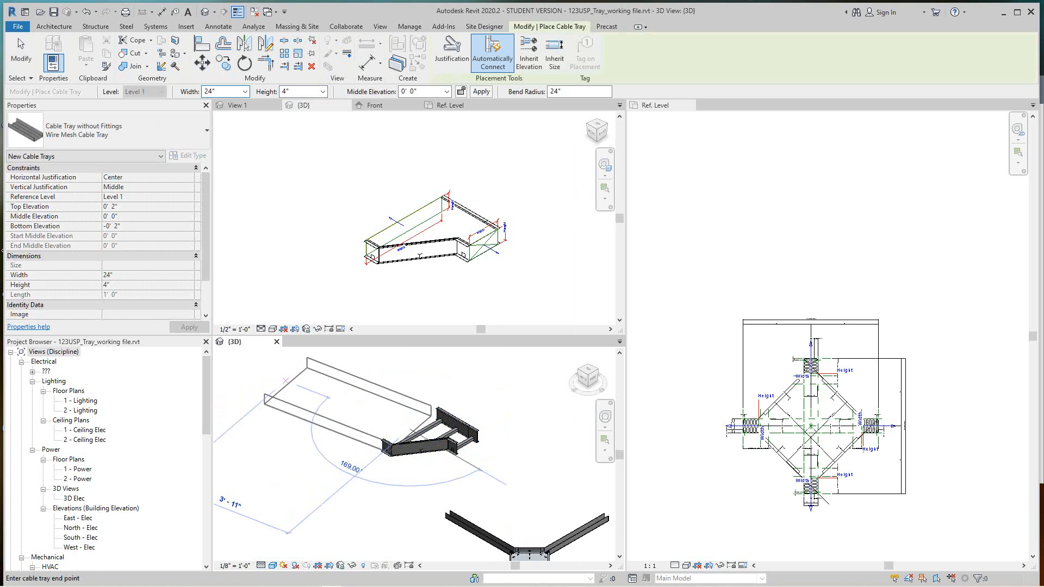
{"action": "left_click", "coordinate": [281, 357]}
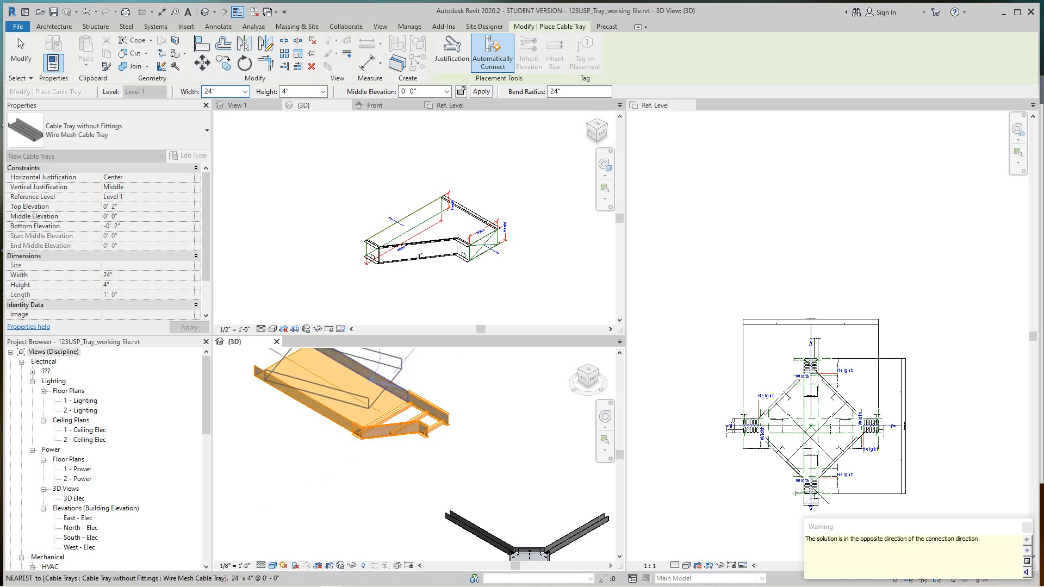
{"action": "key", "text": "Escape"}
{"action": "key", "text": "Escape"}
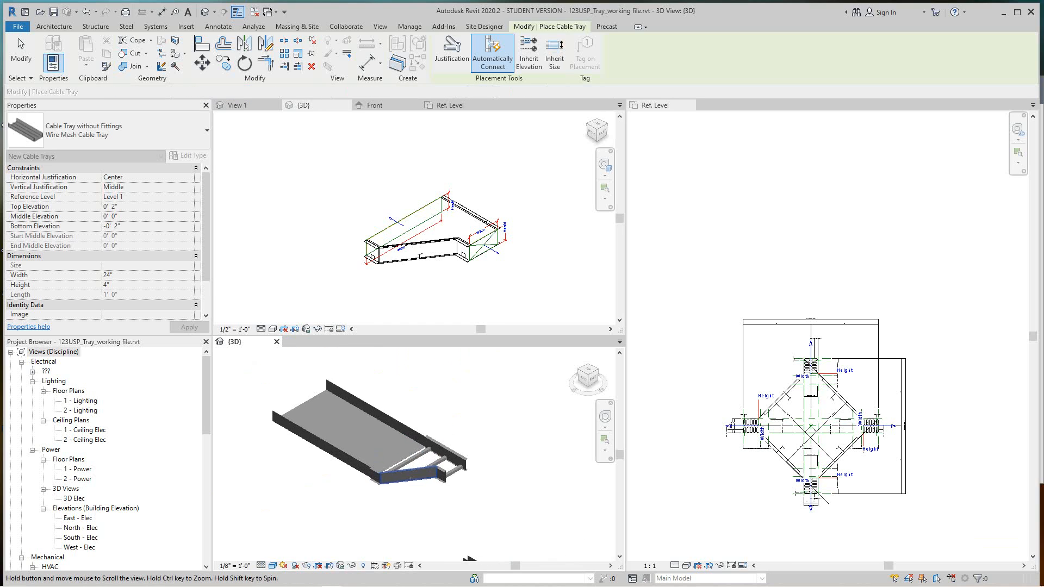
Step: Draw a 9" x 4" wire mesh cable tray about 4'-6" long outward from the reducer's narrow end
{"action": "scroll", "coordinate": [434, 483], "scroll_direction": "up", "scroll_amount": 2}
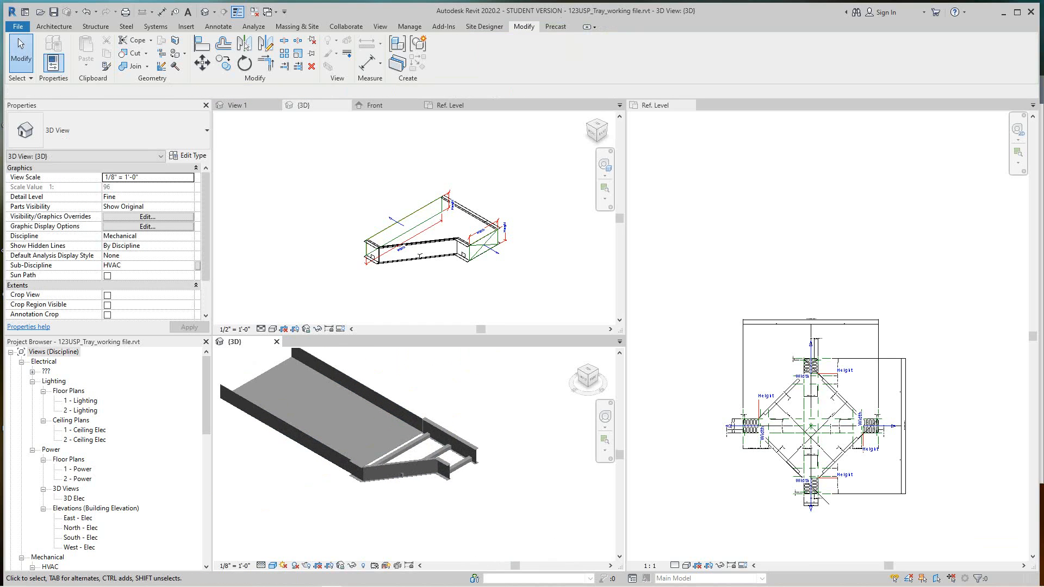
{"action": "left_click", "coordinate": [401, 475]}
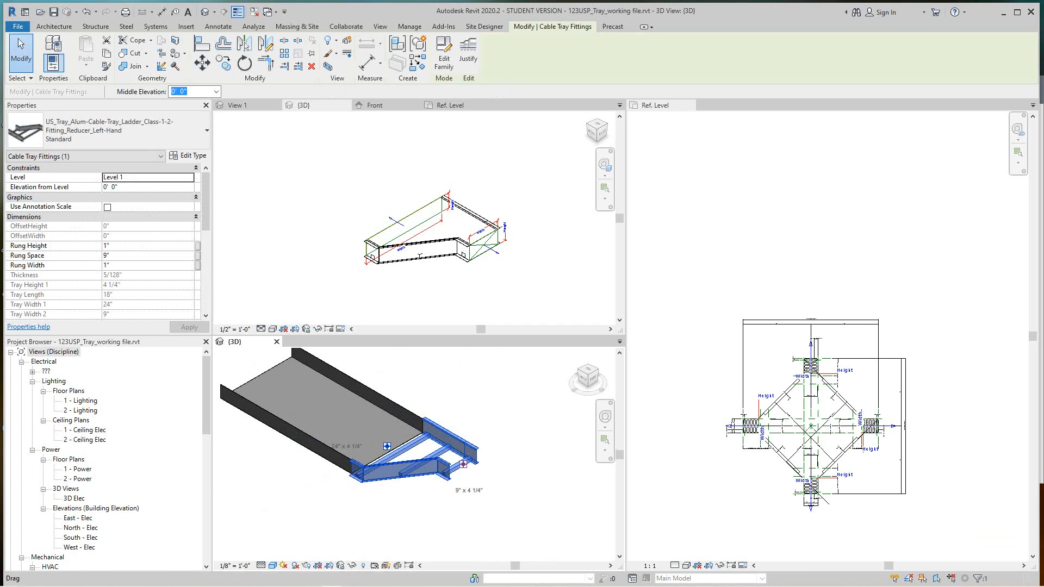
{"action": "right_click", "coordinate": [463, 468]}
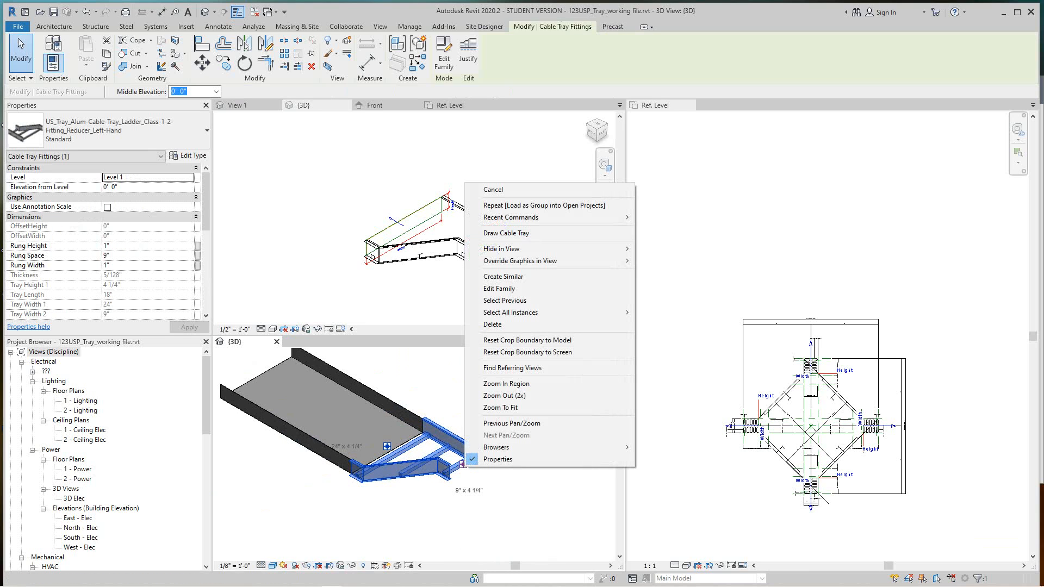
{"action": "left_click", "coordinate": [506, 233]}
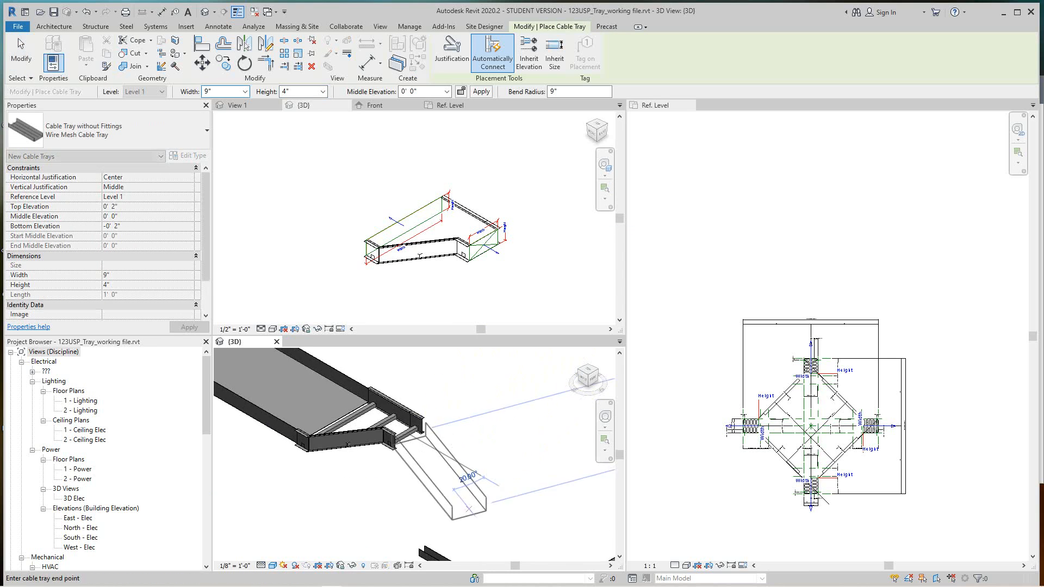
{"action": "left_click", "coordinate": [556, 514]}
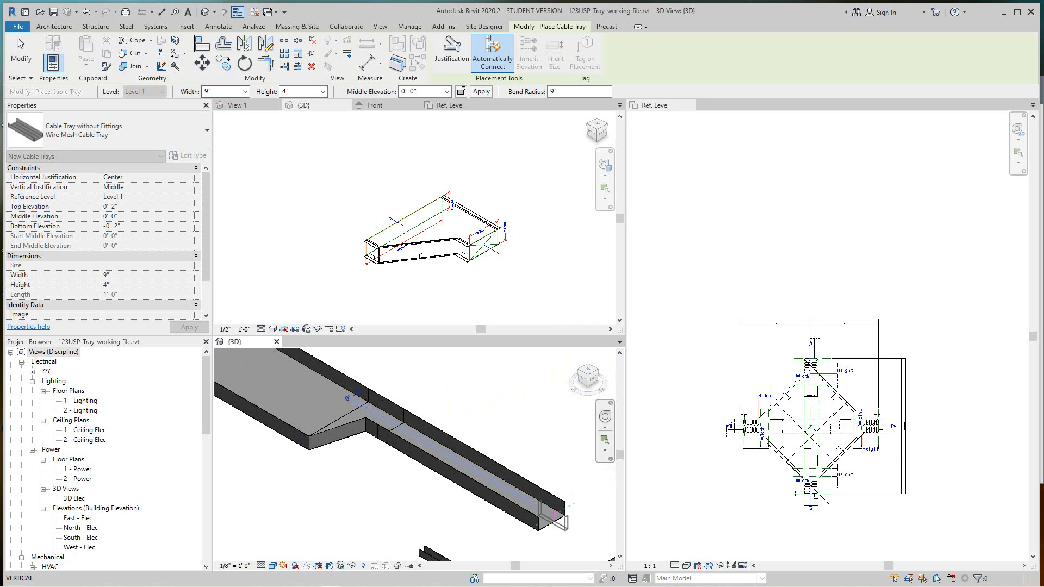
{"action": "key", "text": "Escape"}
{"action": "key", "text": "Escape"}
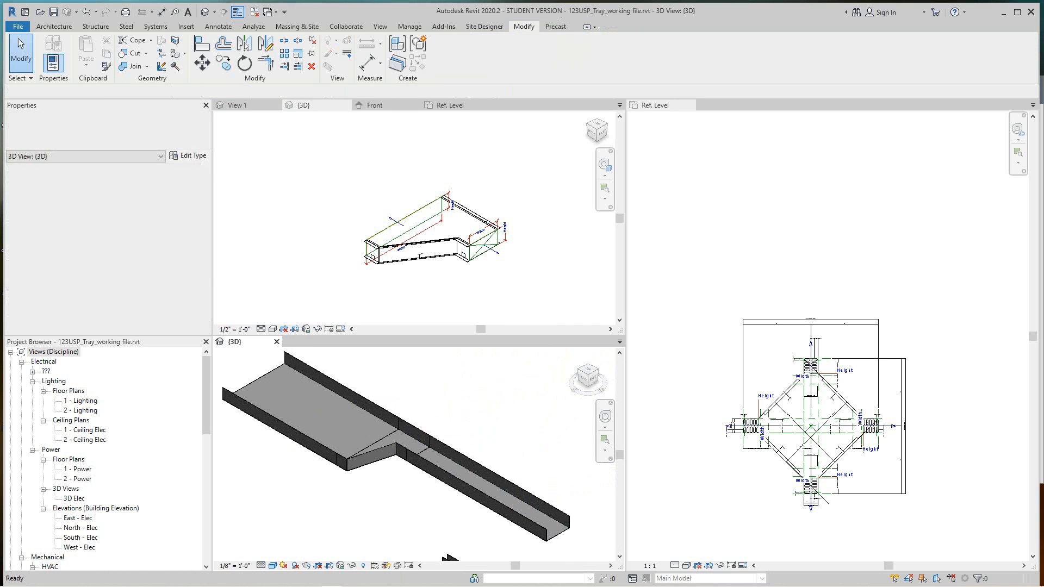
Step: Delete the 24" cable tray and redraw it about 3'-5" long from the reducer's wide end
{"action": "left_click", "coordinate": [340, 416]}
{"action": "key", "text": "Delete"}
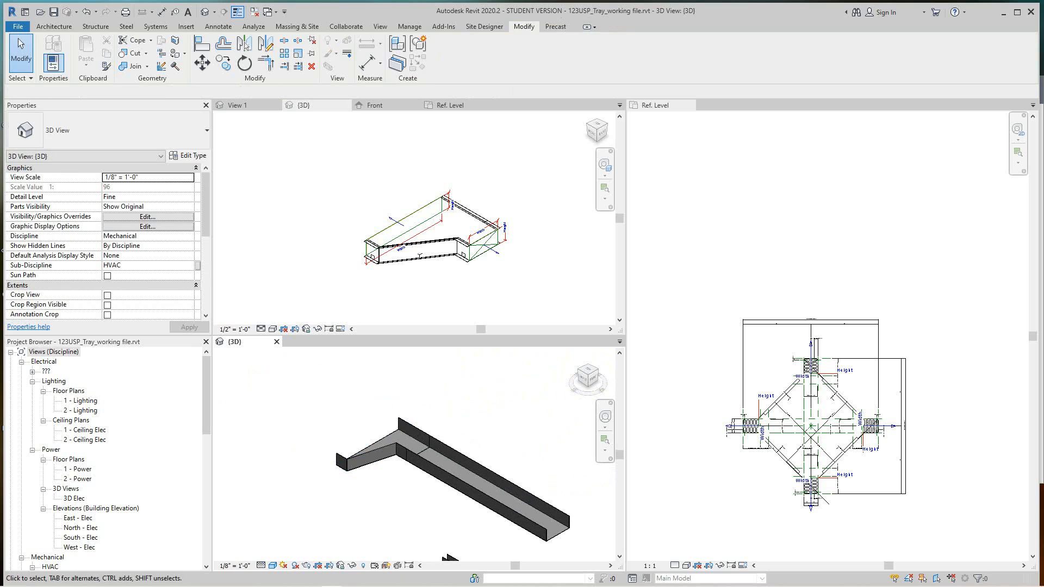
{"action": "left_click", "coordinate": [381, 445]}
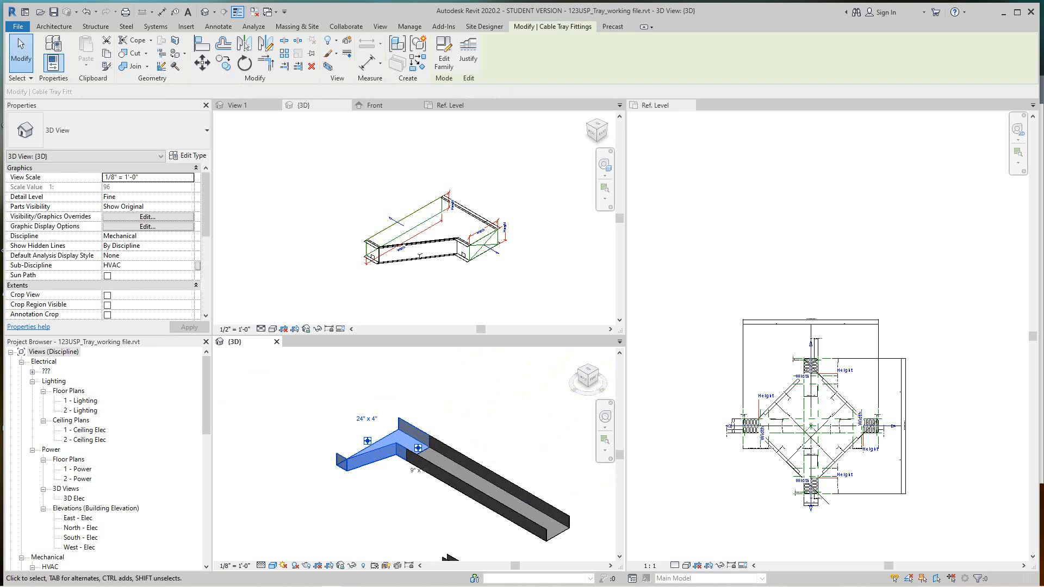
{"action": "right_click", "coordinate": [365, 443]}
{"action": "left_click", "coordinate": [394, 205]}
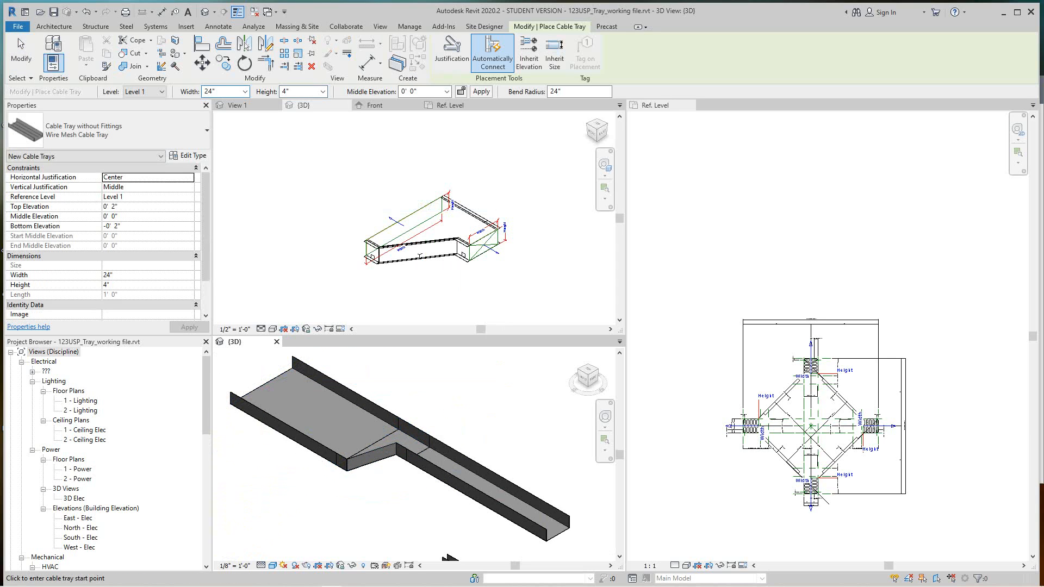
{"action": "key", "text": "Escape"}
Step: Set the width of the 24" cable tray to 12"
{"action": "left_click", "coordinate": [242, 391]}
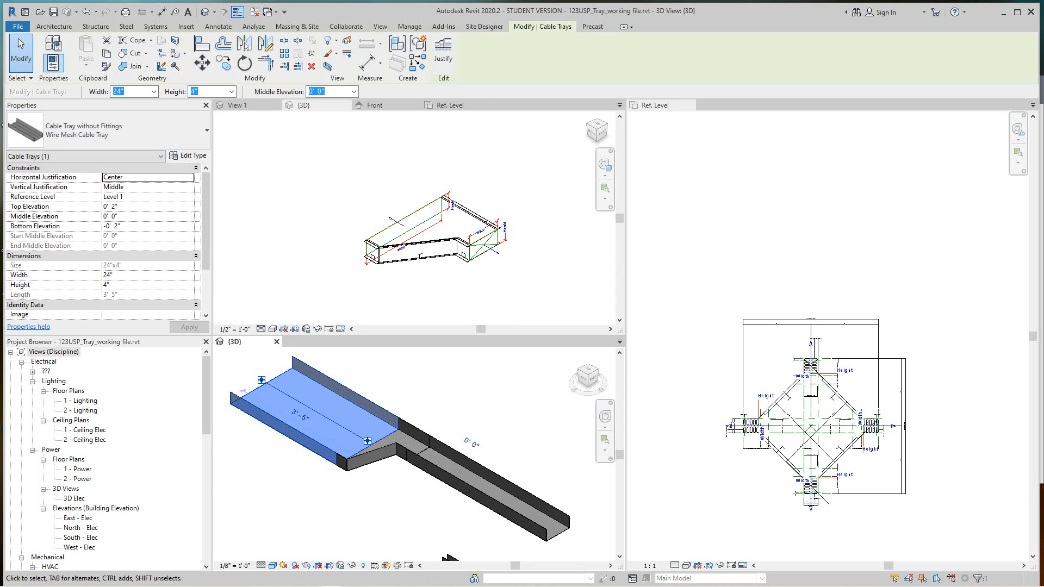
{"action": "left_click", "coordinate": [154, 91]}
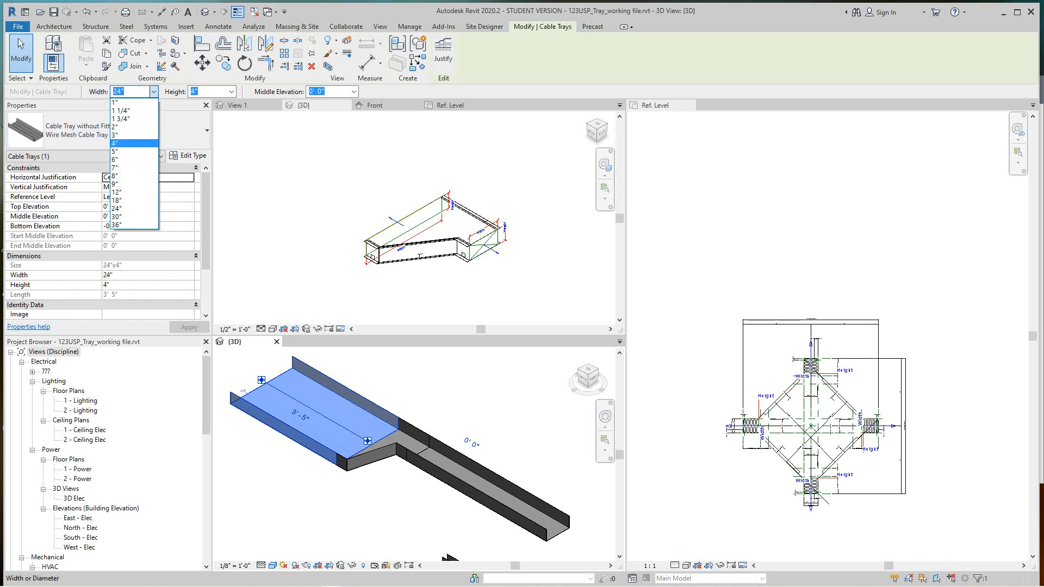
{"action": "left_click", "coordinate": [117, 192]}
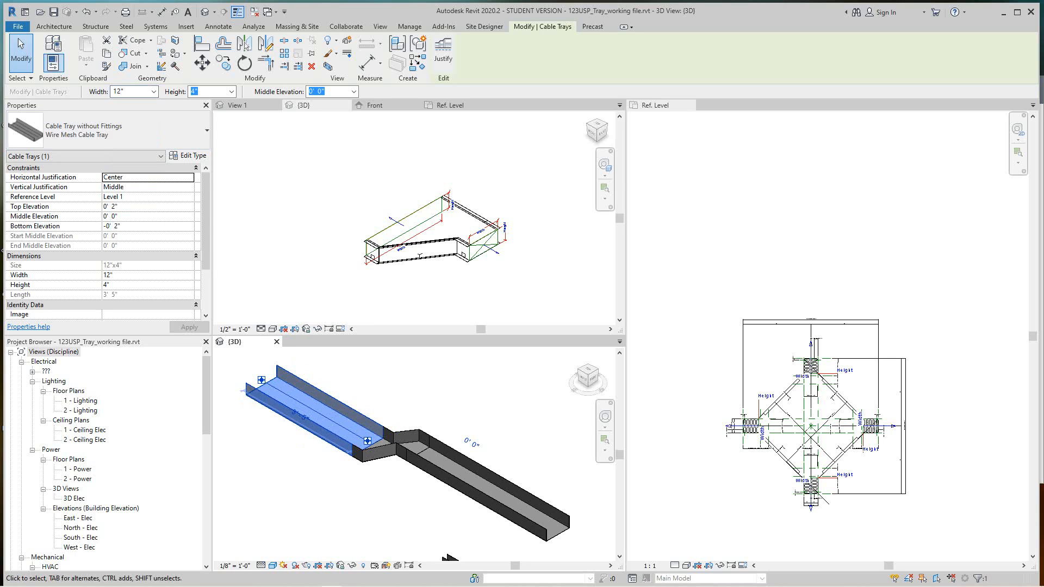
{"action": "left_click", "coordinate": [414, 409]}
Step: Examine the shape of the reducer between the 12" and 9" cable trays in the project's 3D view
{"action": "scroll", "coordinate": [394, 453], "scroll_direction": "up", "scroll_amount": 3}
{"action": "middle_click_drag", "start_coordinate": [393, 454], "coordinate": [353, 468]}
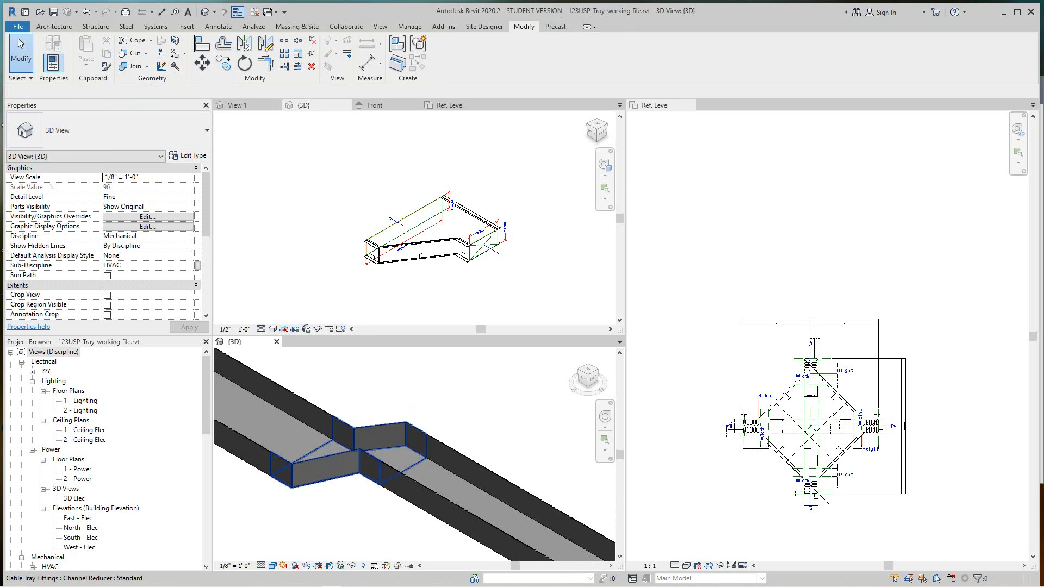
{"action": "scroll", "coordinate": [379, 455], "scroll_direction": "down", "scroll_amount": 5}
{"action": "scroll", "coordinate": [438, 261], "scroll_direction": "down", "scroll_amount": 2}
{"action": "scroll", "coordinate": [384, 456], "scroll_direction": "up", "scroll_amount": 2}
{"action": "scroll", "coordinate": [384, 457], "scroll_direction": "down", "scroll_amount": 3}
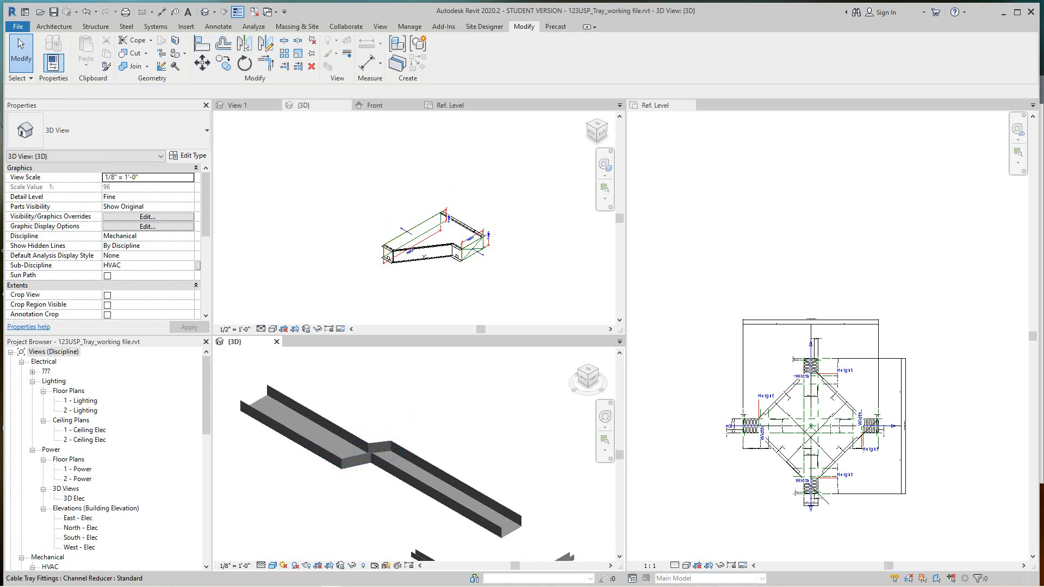
{"action": "scroll", "coordinate": [395, 422], "scroll_direction": "down", "scroll_amount": 3}
{"action": "middle_click_drag", "start_coordinate": [396, 423], "coordinate": [398, 393]}
{"action": "scroll", "coordinate": [415, 398], "scroll_direction": "down", "scroll_amount": 1}
{"action": "scroll", "coordinate": [415, 399], "scroll_direction": "up", "scroll_amount": 3}
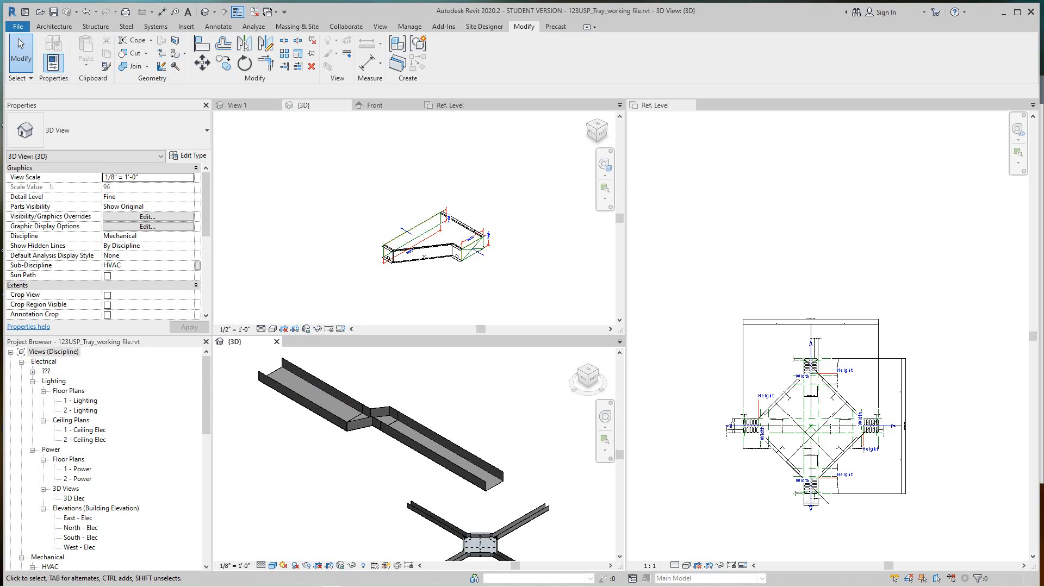
Step: Undo the width change of the wider cable tray
{"action": "scroll", "coordinate": [415, 399], "scroll_direction": "up", "scroll_amount": 1}
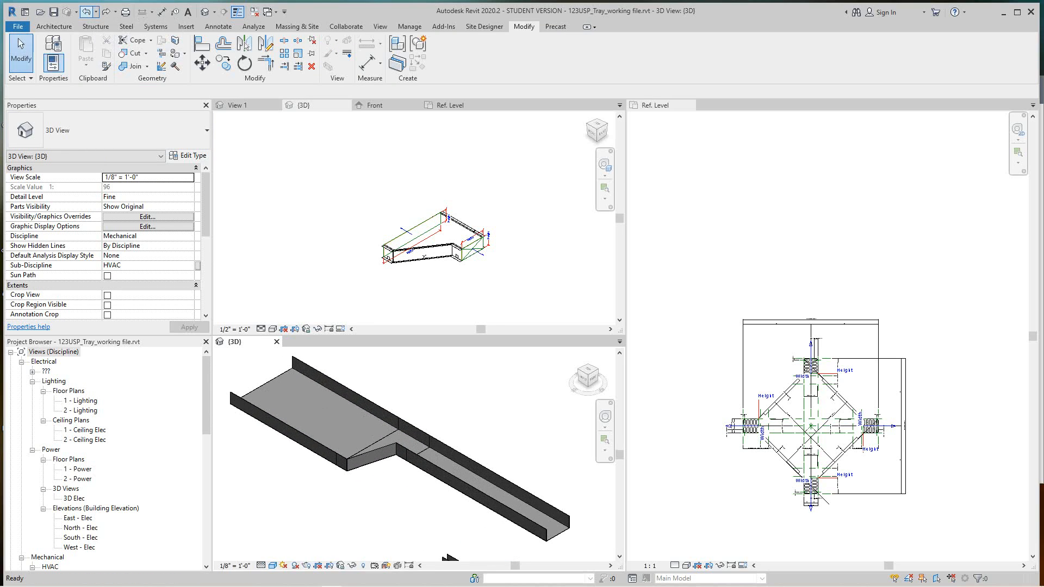
{"action": "scroll", "coordinate": [236, 263], "scroll_direction": "up", "scroll_amount": 1}
{"action": "scroll", "coordinate": [261, 301], "scroll_direction": "down", "scroll_amount": 2}
{"action": "scroll", "coordinate": [327, 376], "scroll_direction": "down", "scroll_amount": 1}
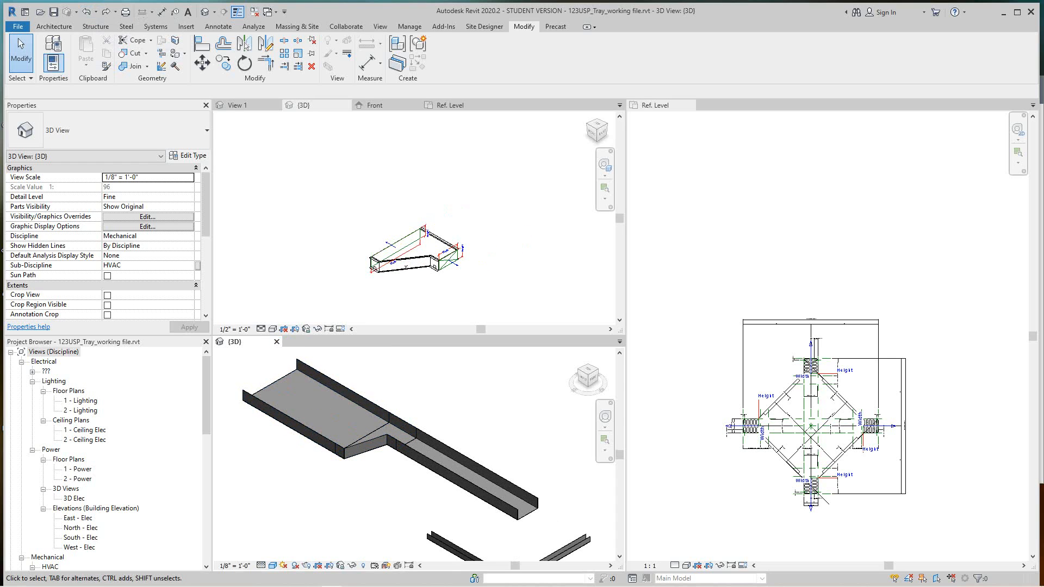
Step: Change the 9" cable tray's type to USP_Class_1_Alum-Cable_Tray_Ladder_A412B-LA-SL06
{"action": "left_click", "coordinate": [463, 473]}
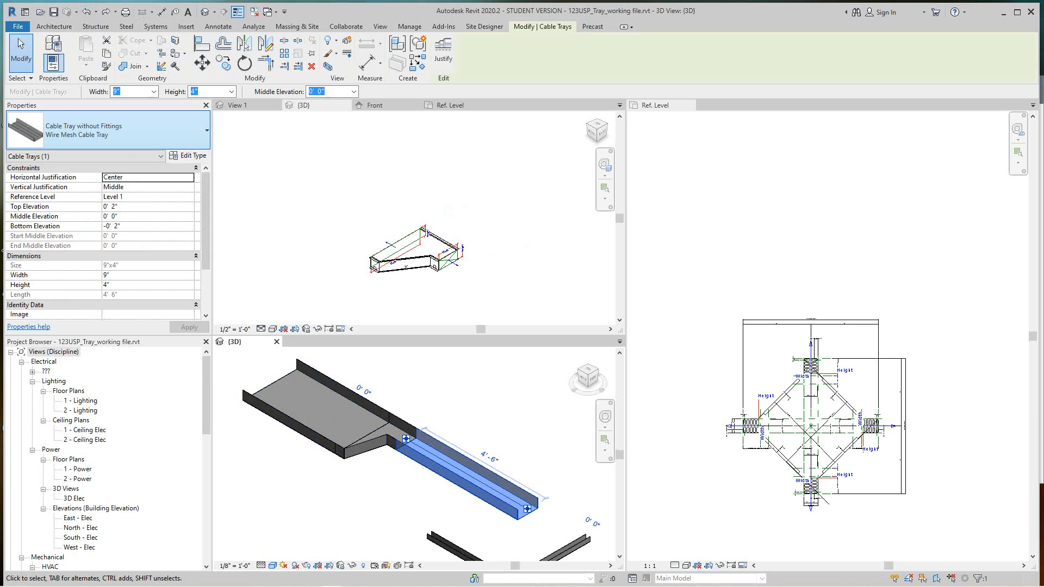
{"action": "left_click", "coordinate": [180, 136]}
{"action": "left_click", "coordinate": [103, 193]}
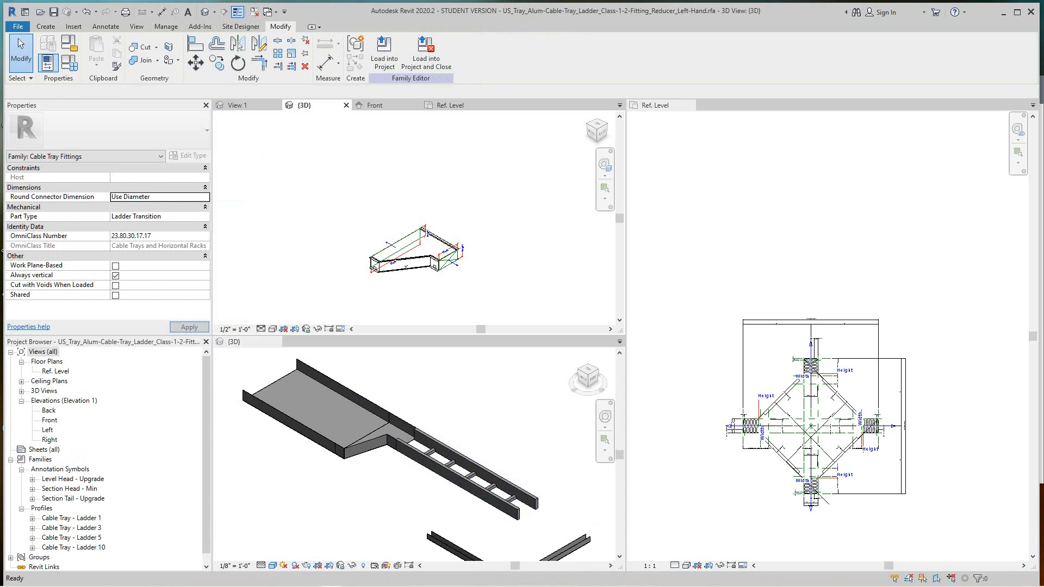
Step: Change the 24" cable tray's type to USP_Class_1_Alum-Cable_Tray_Ladder_A412B-LA-SL06
{"action": "left_click", "coordinate": [322, 435]}
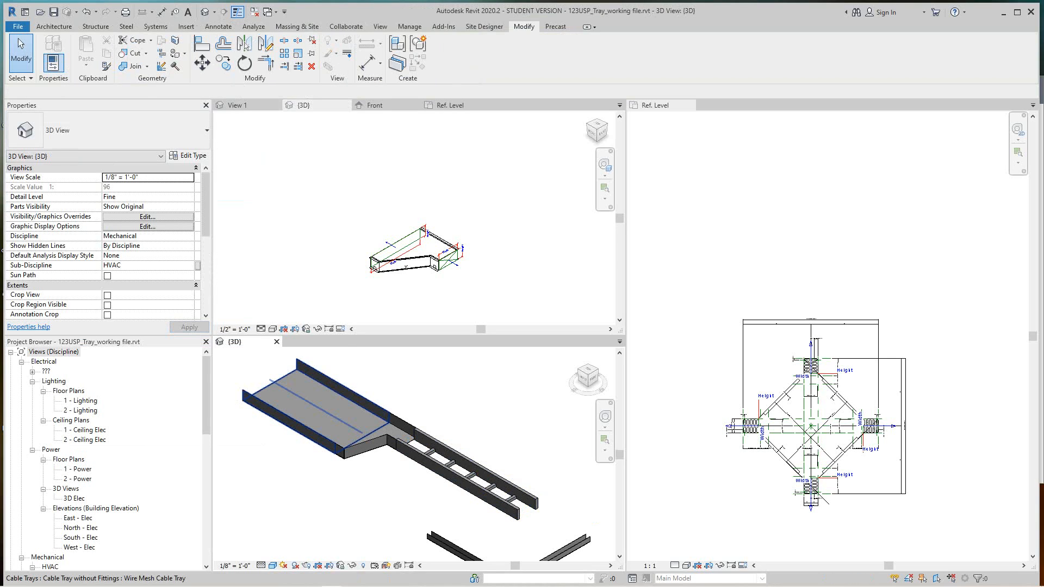
{"action": "left_click", "coordinate": [321, 435]}
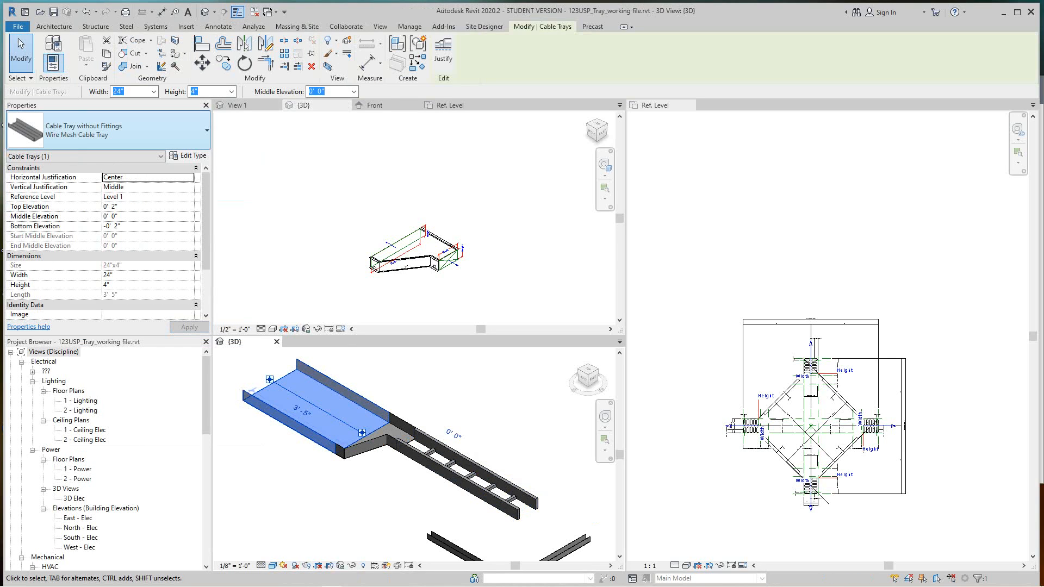
{"action": "left_click", "coordinate": [125, 132]}
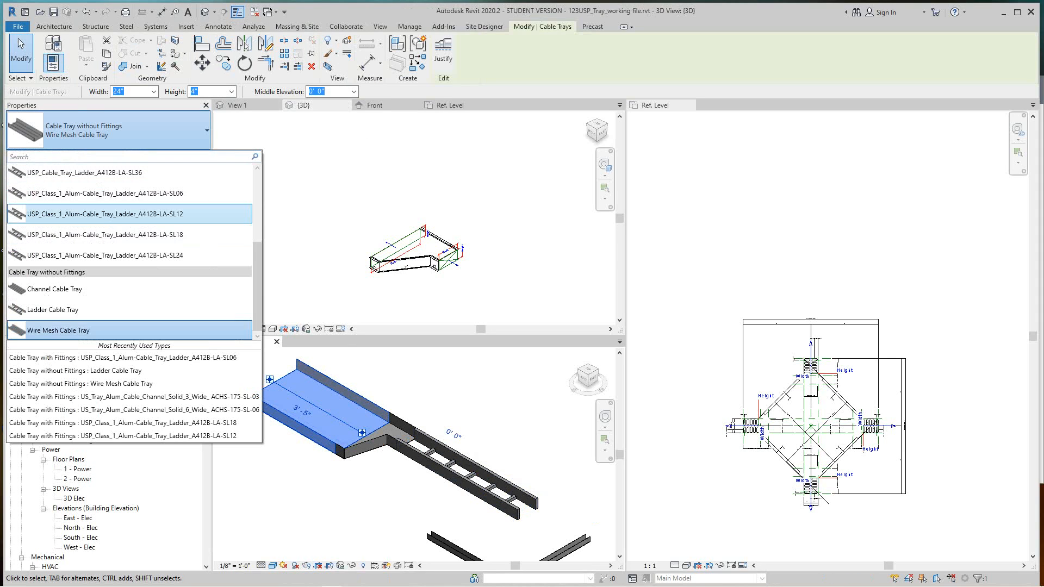
{"action": "left_click", "coordinate": [103, 193]}
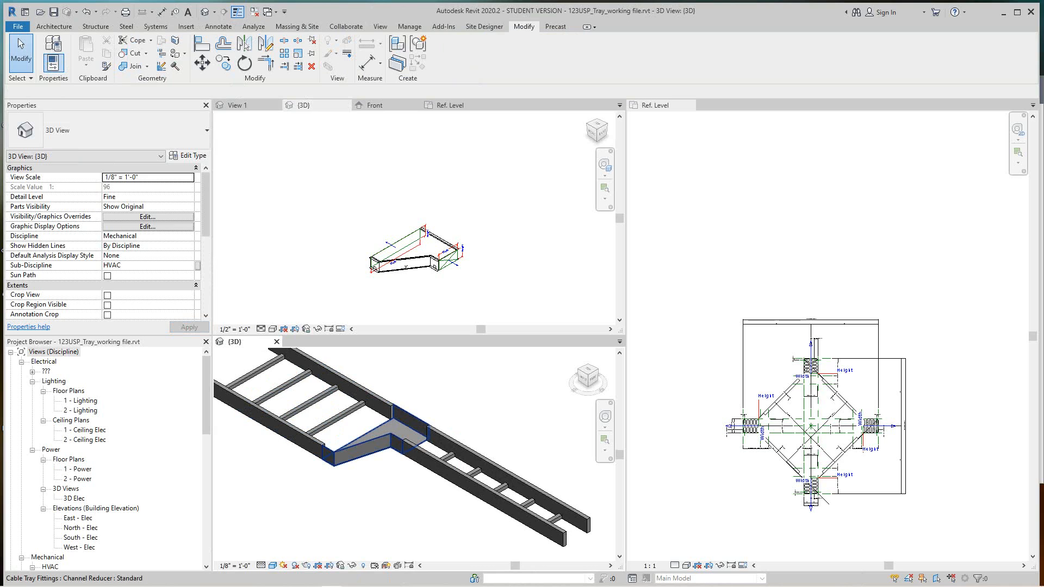
Step: Review the fitting types available for the channel reducer between the 24" and 9" ladder trays
{"action": "scroll", "coordinate": [372, 460], "scroll_direction": "up", "scroll_amount": 2}
{"action": "left_click", "coordinate": [375, 429]}
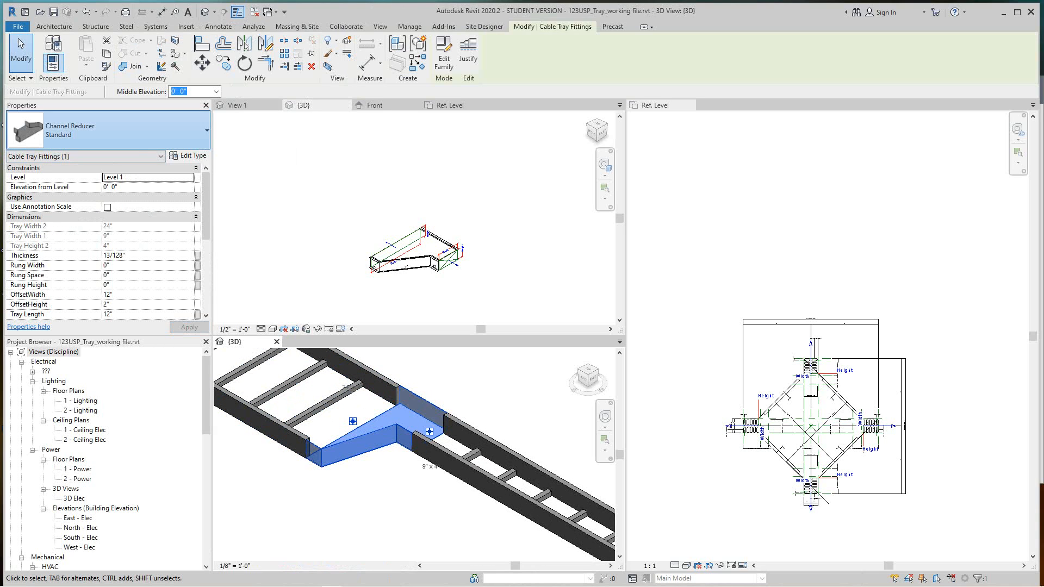
{"action": "left_click", "coordinate": [196, 136]}
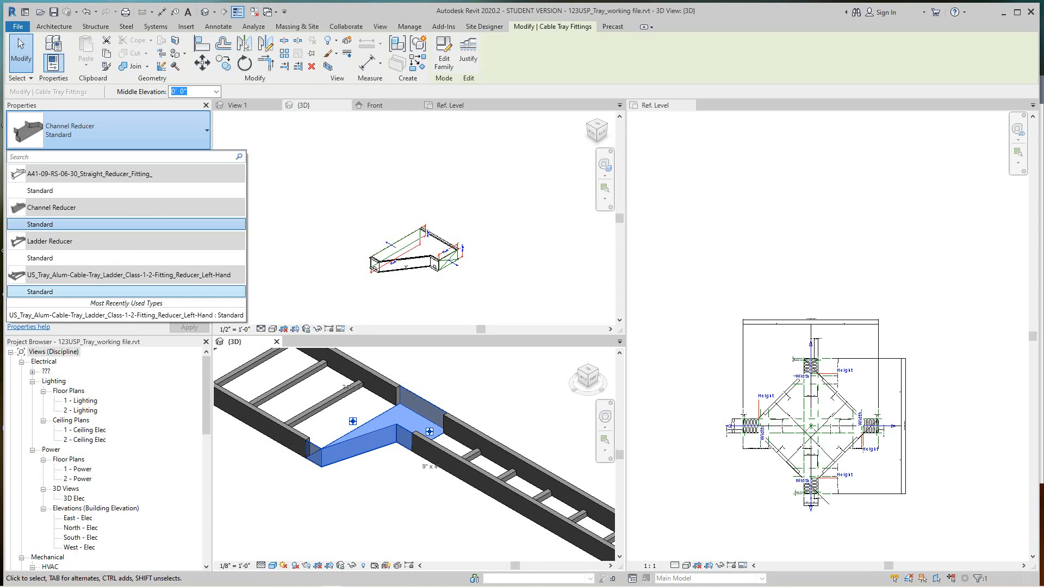
{"action": "left_click", "coordinate": [348, 218]}
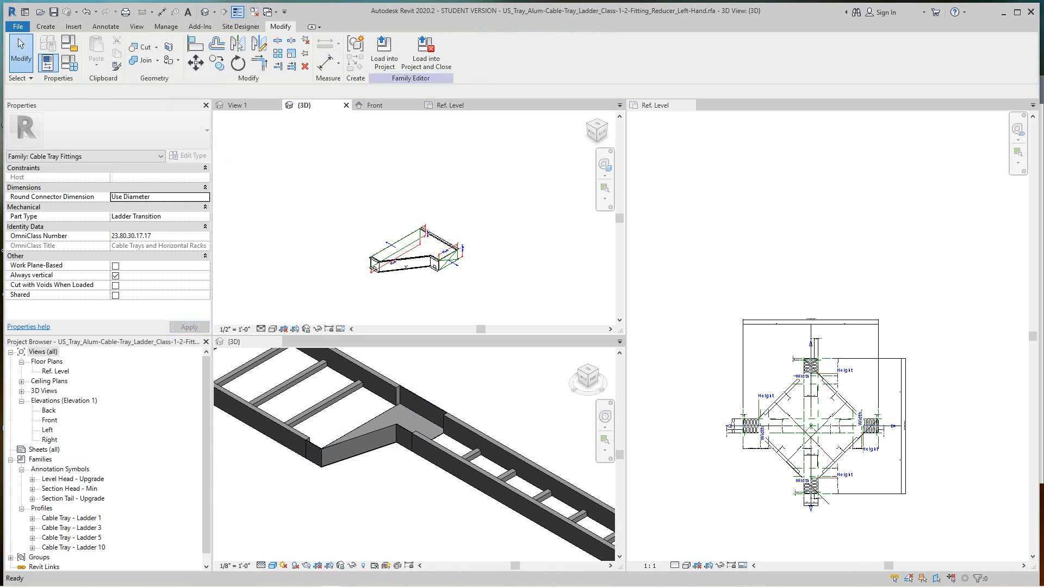
Step: Compare the channel reducer in the project's 3D view with the left-hand reducer family's 3D geometry
{"action": "left_click", "coordinate": [370, 429]}
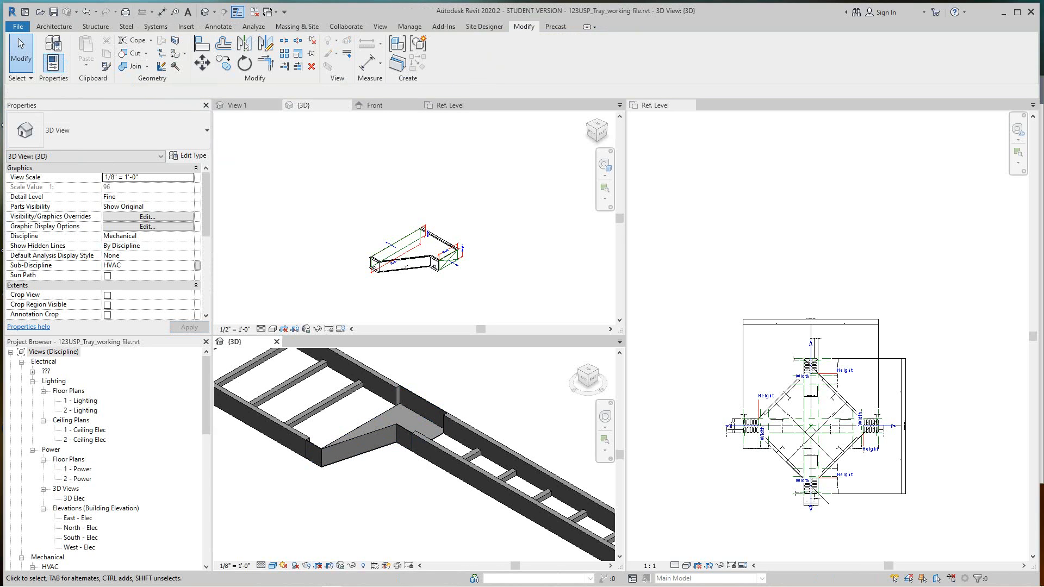
{"action": "scroll", "coordinate": [326, 441], "scroll_direction": "down", "scroll_amount": 3}
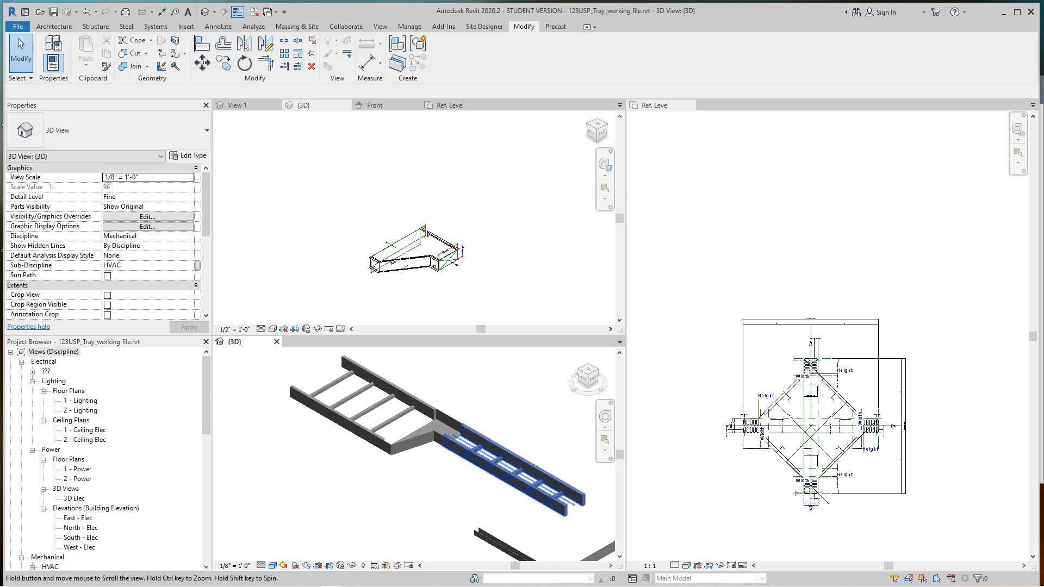
{"action": "left_click", "coordinate": [418, 264]}
{"action": "scroll", "coordinate": [418, 263], "scroll_direction": "up", "scroll_amount": 4}
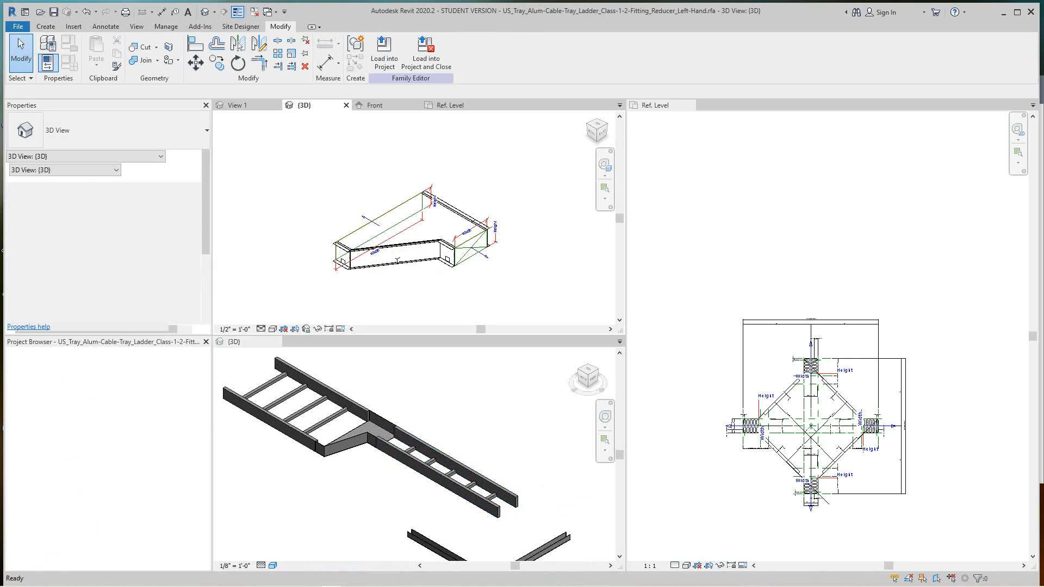
{"action": "scroll", "coordinate": [394, 484], "scroll_direction": "down", "scroll_amount": 3}
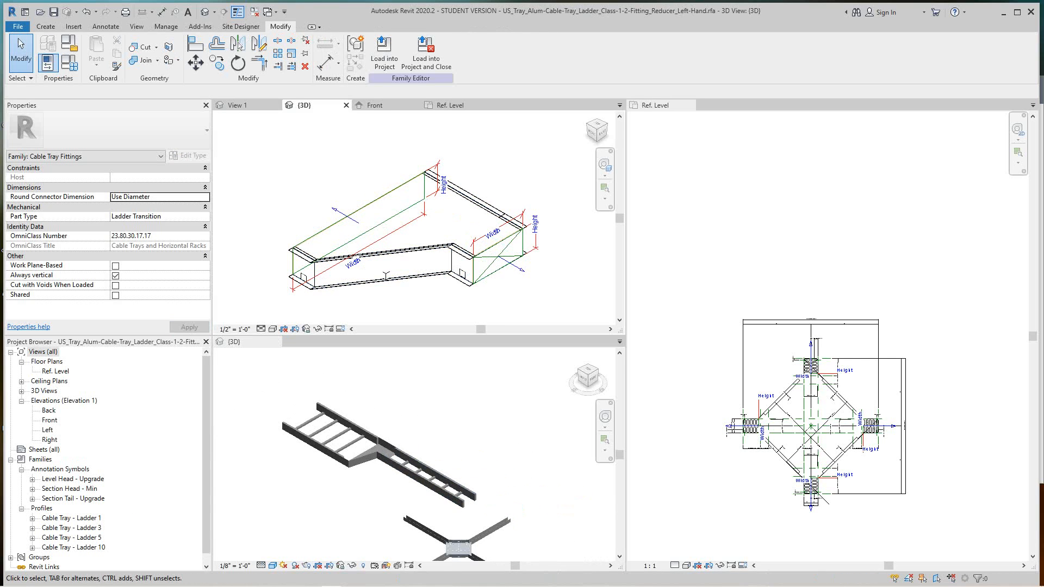
{"action": "scroll", "coordinate": [377, 450], "scroll_direction": "up", "scroll_amount": 4}
{"action": "scroll", "coordinate": [378, 451], "scroll_direction": "up", "scroll_amount": 3}
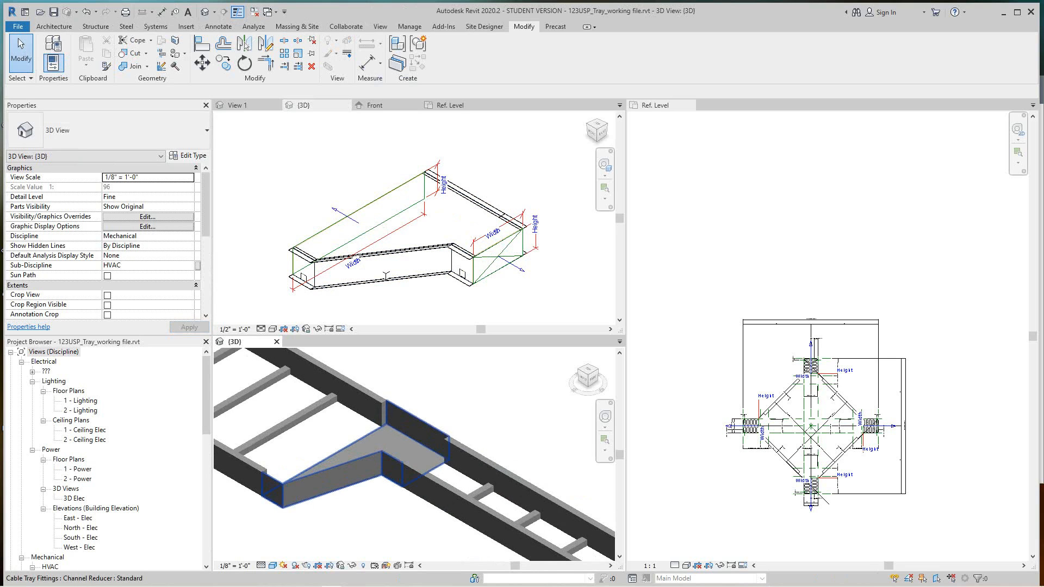
{"action": "scroll", "coordinate": [381, 490], "scroll_direction": "down", "scroll_amount": 4}
{"action": "scroll", "coordinate": [372, 484], "scroll_direction": "down", "scroll_amount": 1}
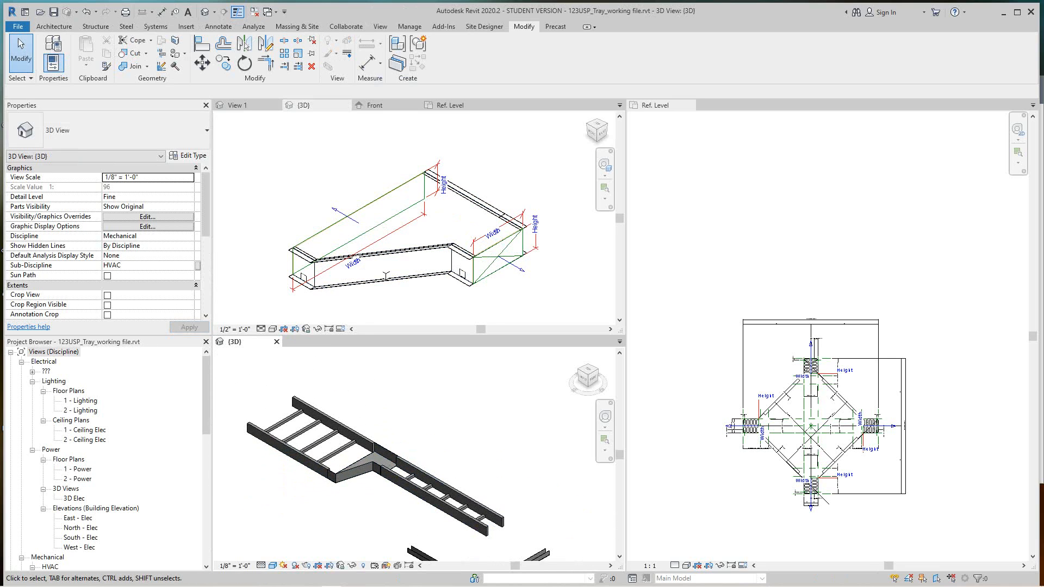
{"action": "scroll", "coordinate": [435, 424], "scroll_direction": "down", "scroll_amount": 1}
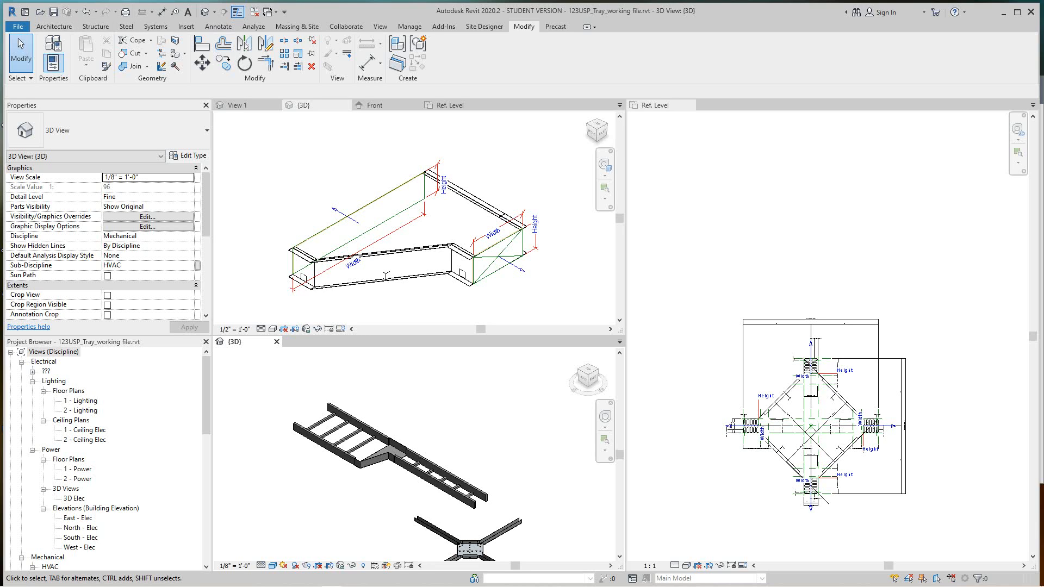
{"action": "left_click", "coordinate": [387, 239]}
{"action": "scroll", "coordinate": [387, 239], "scroll_direction": "up", "scroll_amount": 1}
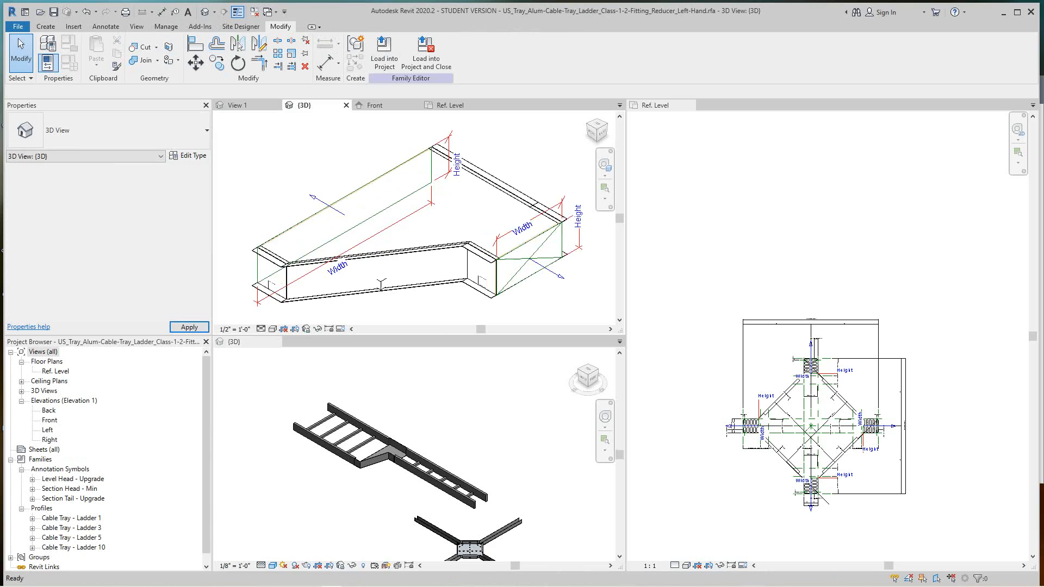
{"action": "scroll", "coordinate": [392, 217], "scroll_direction": "down", "scroll_amount": 2}
{"action": "scroll", "coordinate": [401, 228], "scroll_direction": "down", "scroll_amount": 2}
{"action": "middle_click_drag", "start_coordinate": [401, 228], "coordinate": [409, 234]}
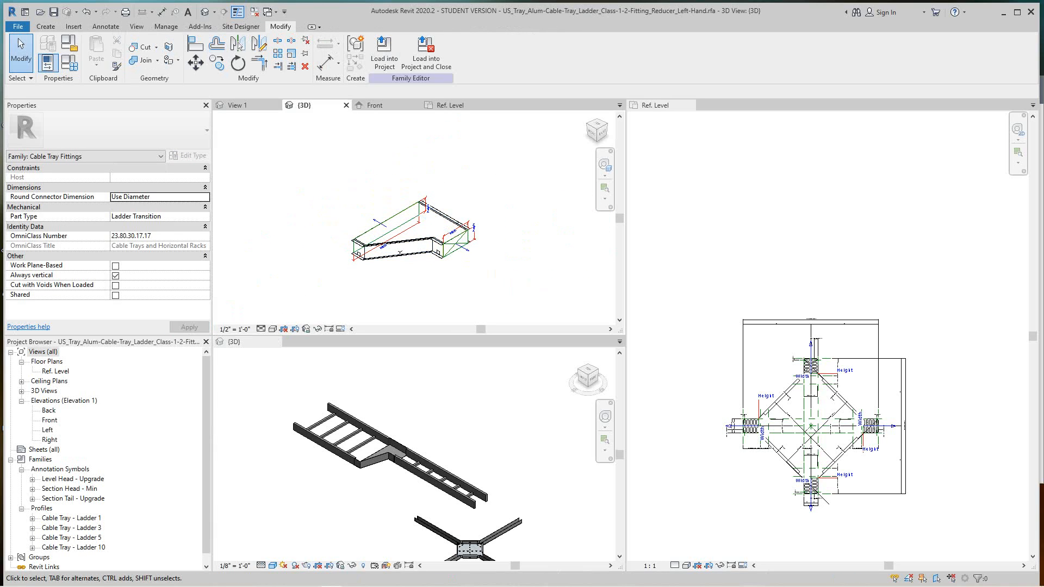
{"action": "scroll", "coordinate": [426, 478], "scroll_direction": "down", "scroll_amount": 2}
{"action": "scroll", "coordinate": [426, 506], "scroll_direction": "up", "scroll_amount": 3}
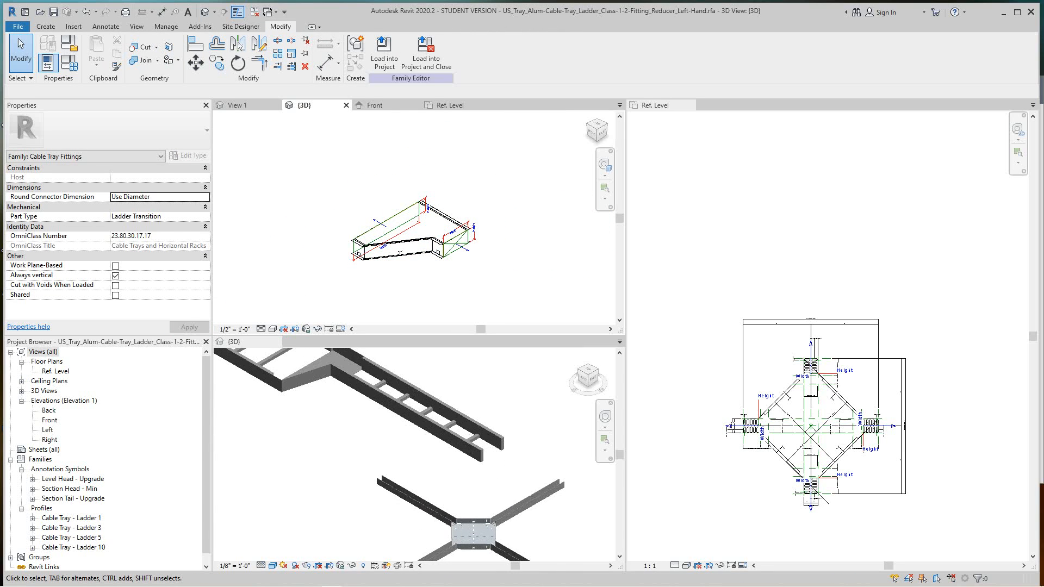
Step: Examine the cross fitting joining the four cable trays in the project's 3D view
{"action": "left_click", "coordinate": [432, 503]}
{"action": "scroll", "coordinate": [511, 505], "scroll_direction": "down", "scroll_amount": 1}
{"action": "middle_click_drag", "start_coordinate": [506, 508], "coordinate": [475, 475]}
{"action": "scroll", "coordinate": [462, 499], "scroll_direction": "up", "scroll_amount": 5}
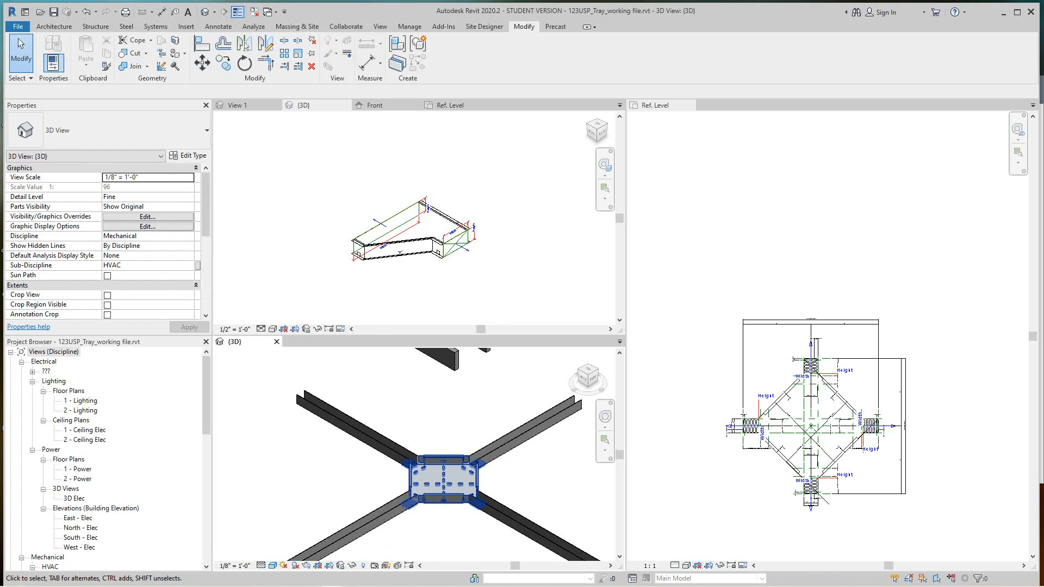
{"action": "left_click", "coordinate": [444, 478]}
{"action": "scroll", "coordinate": [516, 470], "scroll_direction": "down", "scroll_amount": 2}
{"action": "key", "text": "Escape"}
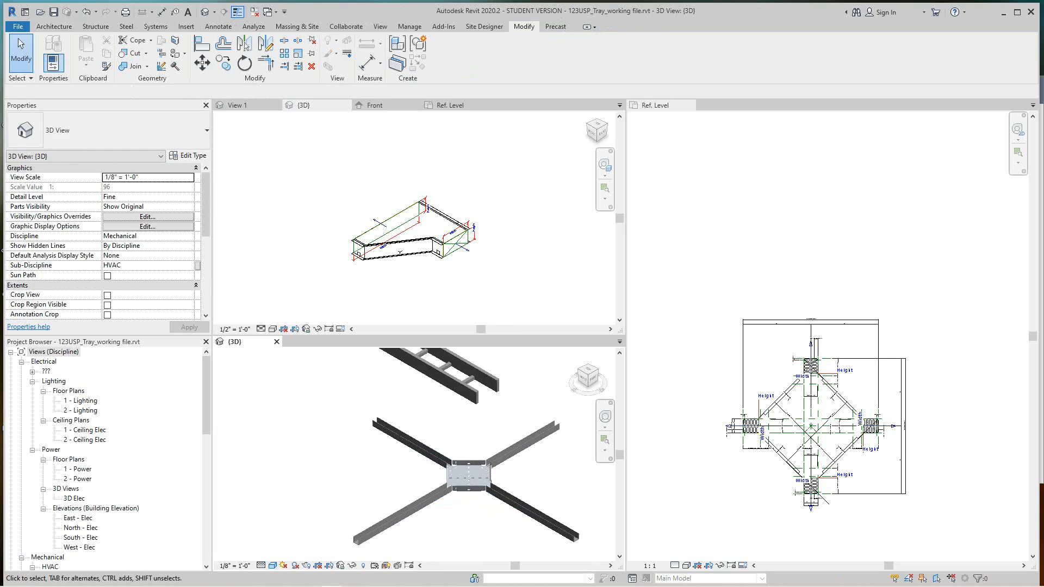
{"action": "scroll", "coordinate": [516, 469], "scroll_direction": "down", "scroll_amount": 1}
{"action": "middle_click_drag", "start_coordinate": [478, 404], "coordinate": [476, 477]}
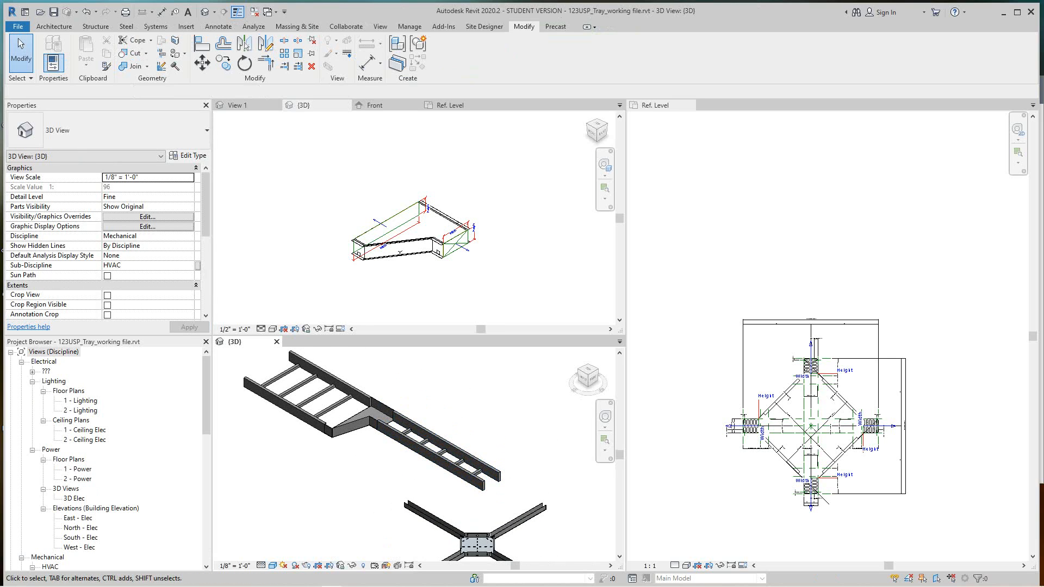
Step: Inspect the solid extrusion in the left-hand reducer family's 3D view
{"action": "left_click", "coordinate": [426, 270]}
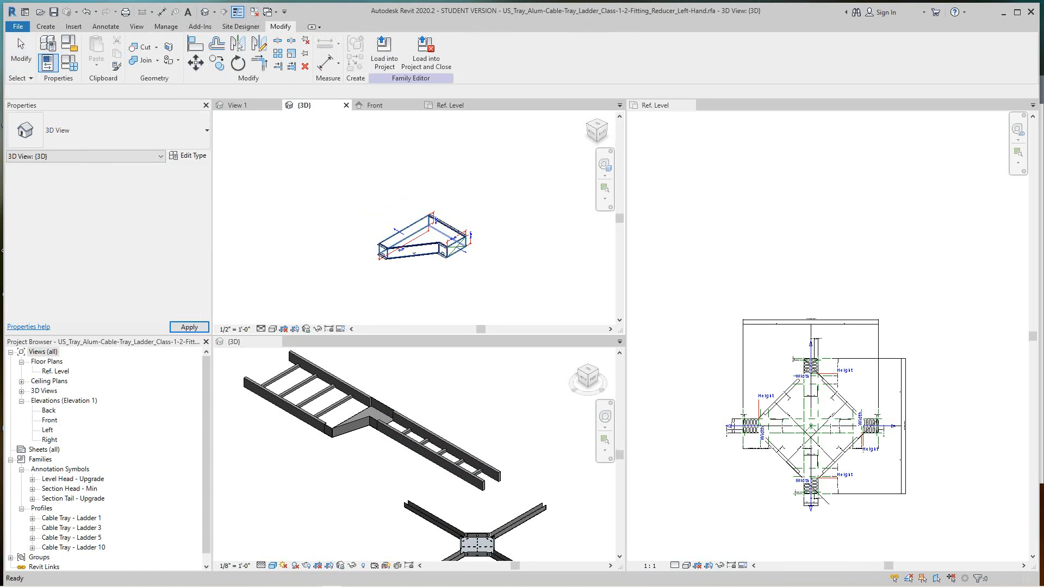
{"action": "scroll", "coordinate": [426, 271], "scroll_direction": "up", "scroll_amount": 1}
{"action": "scroll", "coordinate": [465, 250], "scroll_direction": "up", "scroll_amount": 2}
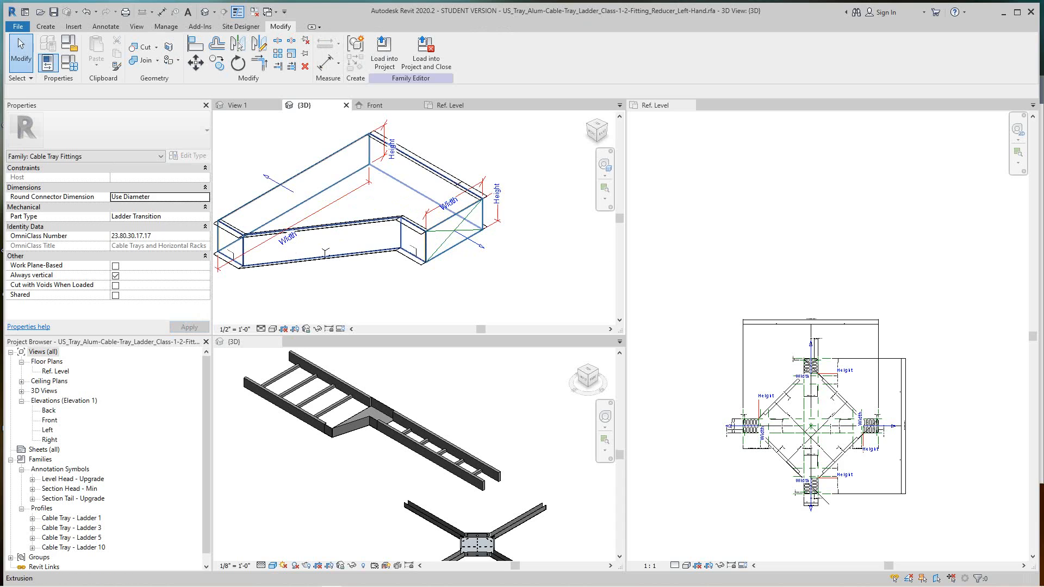
{"action": "scroll", "coordinate": [469, 258], "scroll_direction": "down", "scroll_amount": 1}
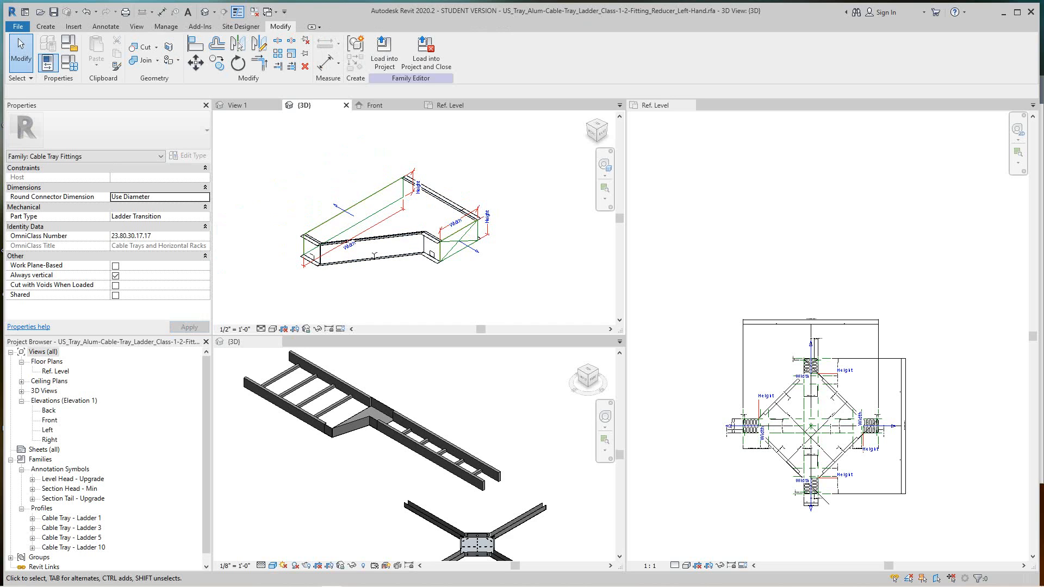
Step: Delete the 24" ladder cable tray attached to the wide end of the reducer
{"action": "scroll", "coordinate": [344, 374], "scroll_direction": "down", "scroll_amount": 1}
{"action": "left_click", "coordinate": [343, 374]}
{"action": "left_click", "coordinate": [326, 388]}
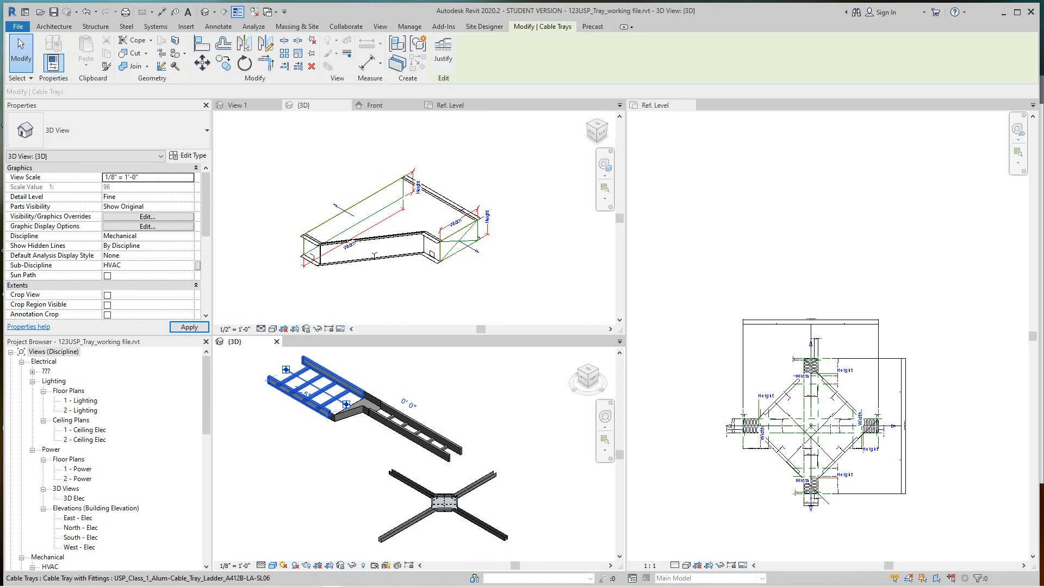
{"action": "right_click", "coordinate": [348, 392]}
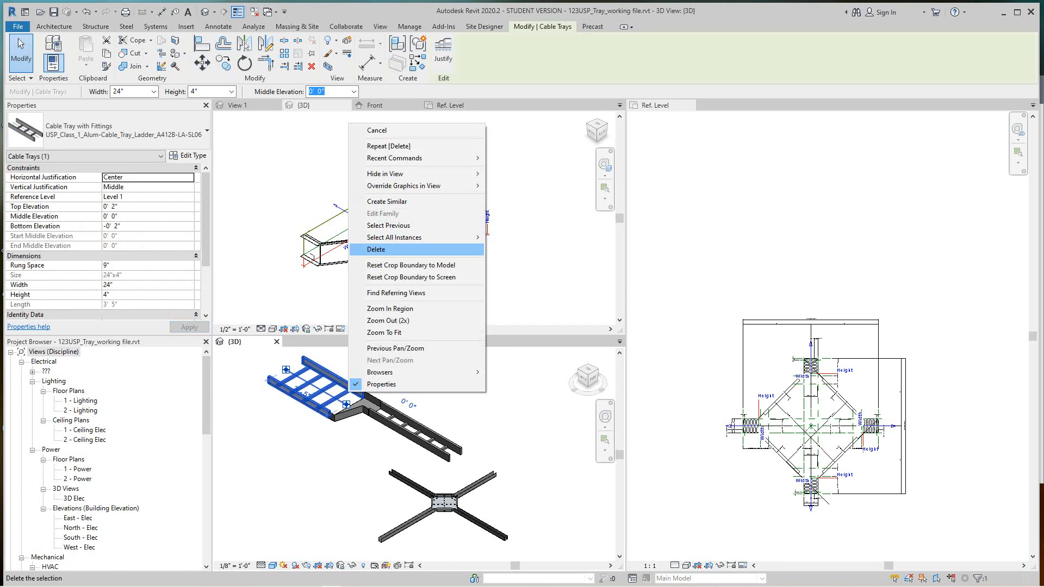
{"action": "left_click", "coordinate": [375, 249]}
Step: Draw a 24" x 4" USP_Class_1_Alum-Cable_Tray_Ladder_A412B-LA-SL06 cable tray straight out from the reducer's open wide end
{"action": "scroll", "coordinate": [380, 418], "scroll_direction": "up", "scroll_amount": 1}
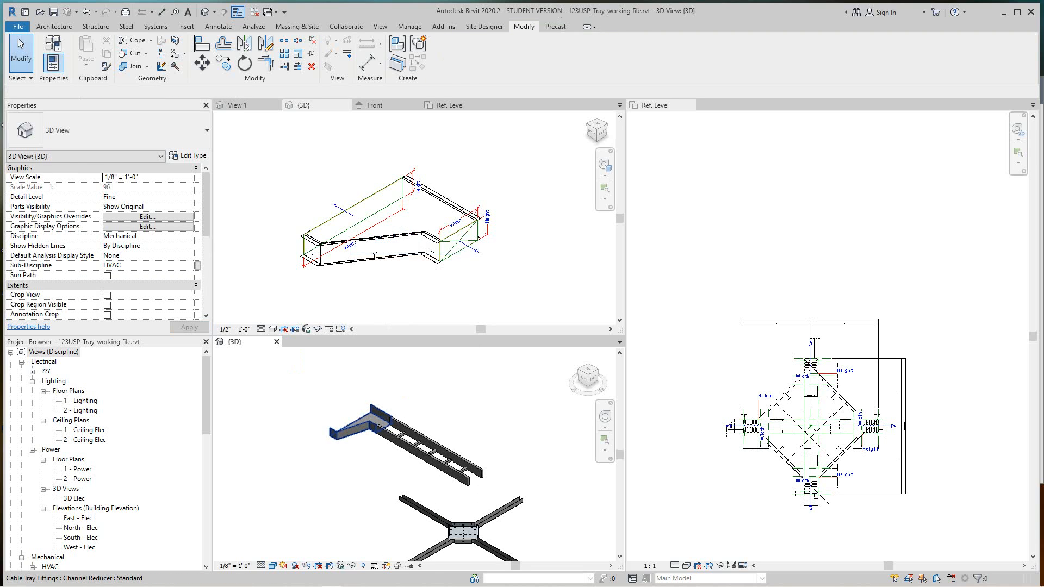
{"action": "left_click", "coordinate": [384, 423]}
{"action": "right_click", "coordinate": [351, 420]}
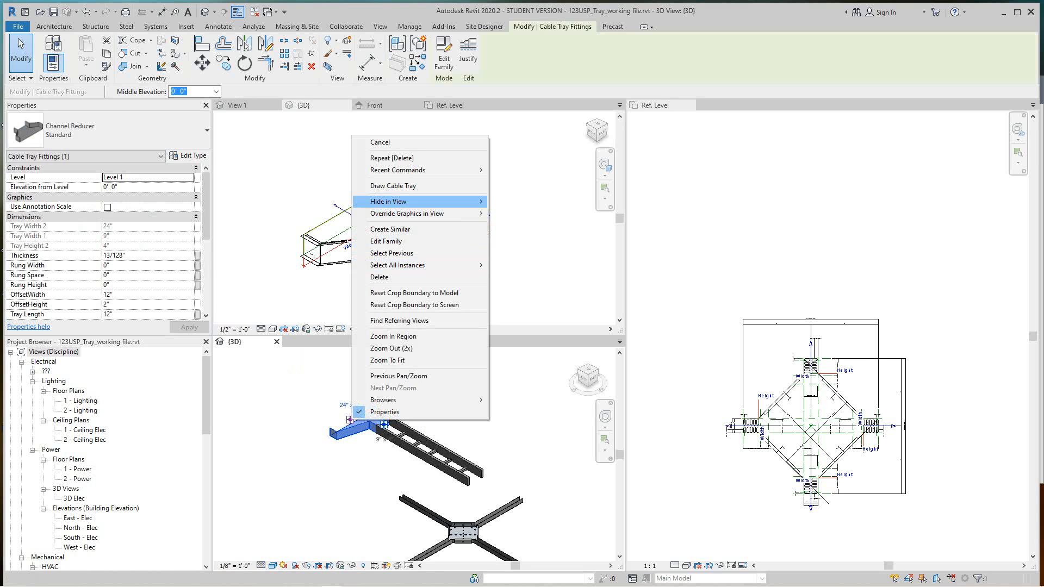
{"action": "left_click", "coordinate": [397, 185]}
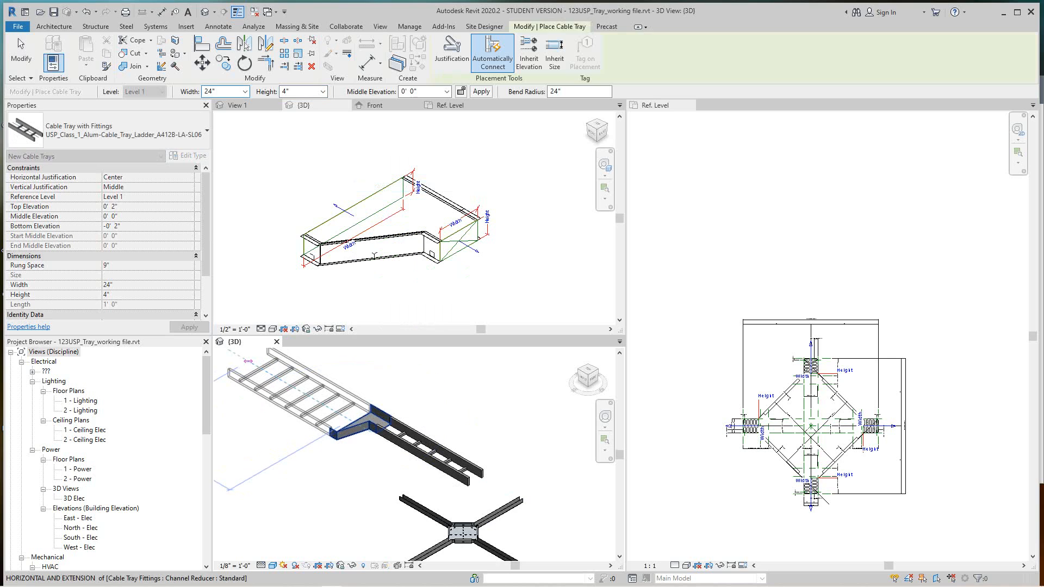
{"action": "left_click", "coordinate": [248, 361]}
{"action": "scroll", "coordinate": [245, 442], "scroll_direction": "up", "scroll_amount": 1}
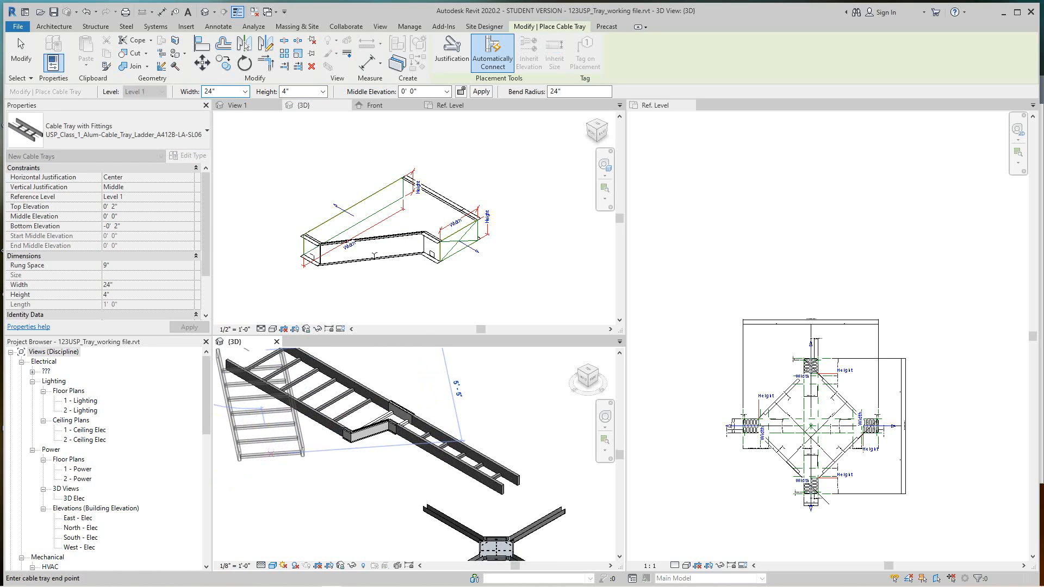
{"action": "scroll", "coordinate": [271, 451], "scroll_direction": "down", "scroll_amount": 1}
{"action": "key", "text": "Escape"}
{"action": "key", "text": "Escape"}
Step: Examine the reducer and the 9" ladder tray connected to it in the project's 3D view
{"action": "scroll", "coordinate": [381, 410], "scroll_direction": "up", "scroll_amount": 3}
{"action": "middle_click_drag", "start_coordinate": [380, 410], "coordinate": [381, 411]}
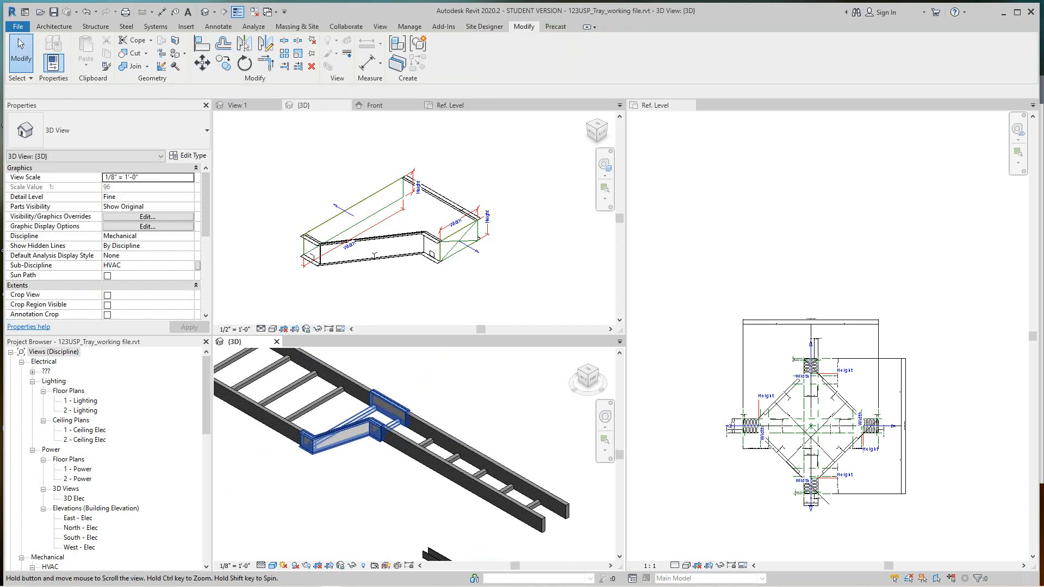
{"action": "scroll", "coordinate": [385, 464], "scroll_direction": "down", "scroll_amount": 1}
{"action": "middle_click_drag", "start_coordinate": [385, 464], "coordinate": [355, 419]}
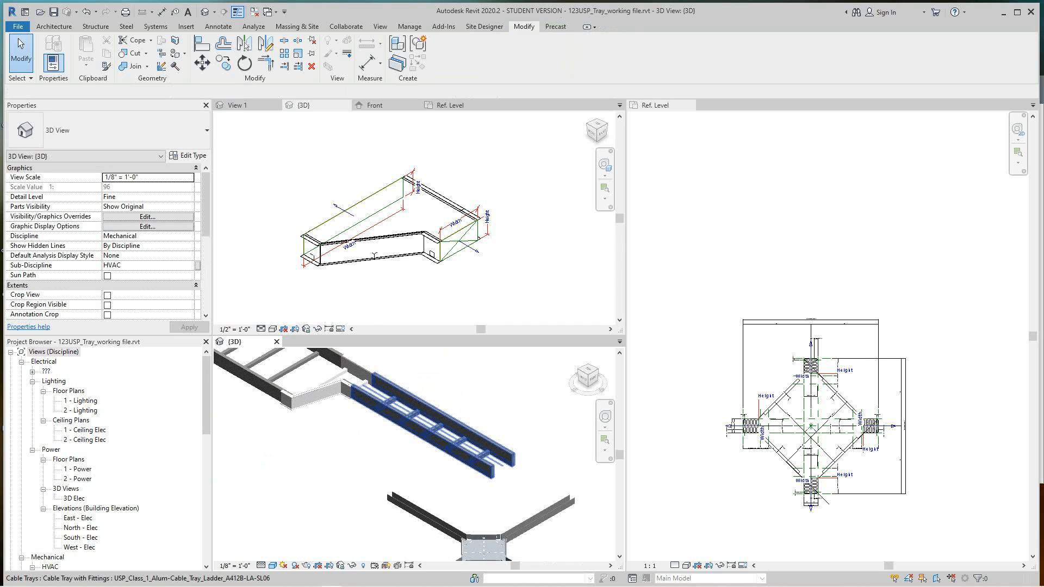
{"action": "left_click", "coordinate": [443, 420]}
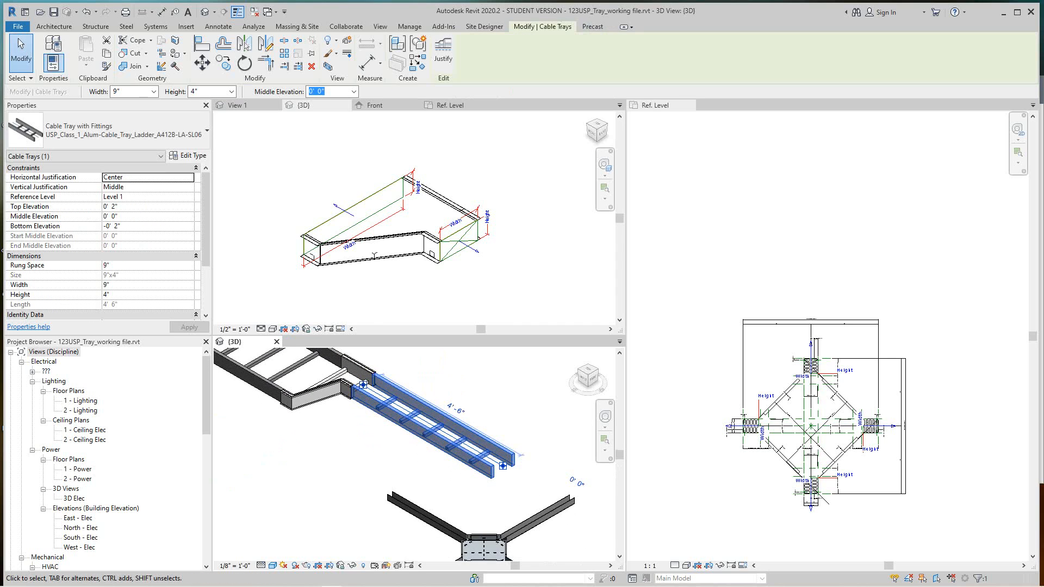
{"action": "key", "text": "Escape"}
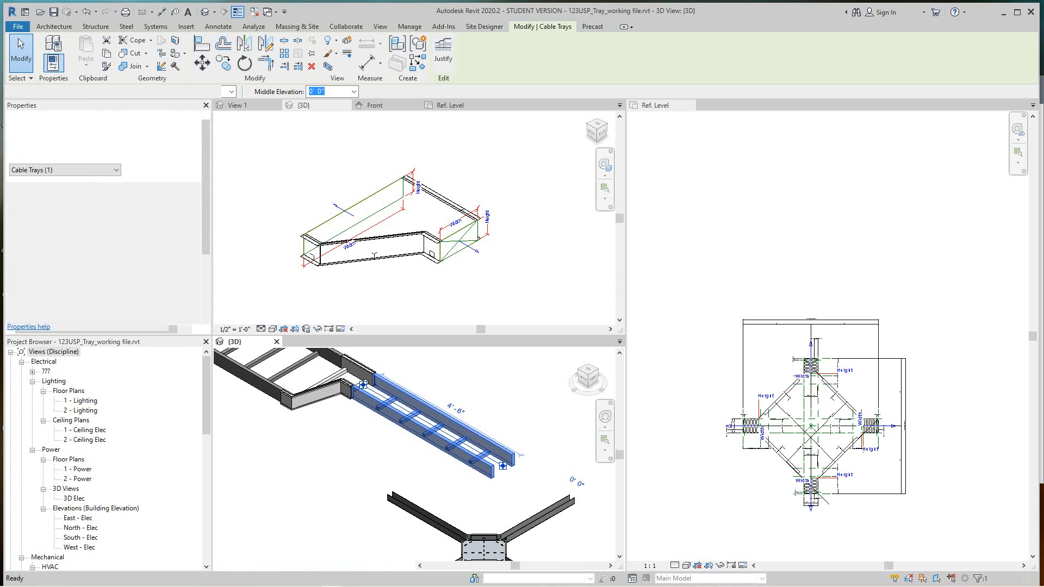
Step: Inspect the wide-end connector and the solid extrusion of the left-hand reducer family
{"action": "scroll", "coordinate": [375, 205], "scroll_direction": "up", "scroll_amount": 1}
{"action": "left_click", "coordinate": [375, 190]}
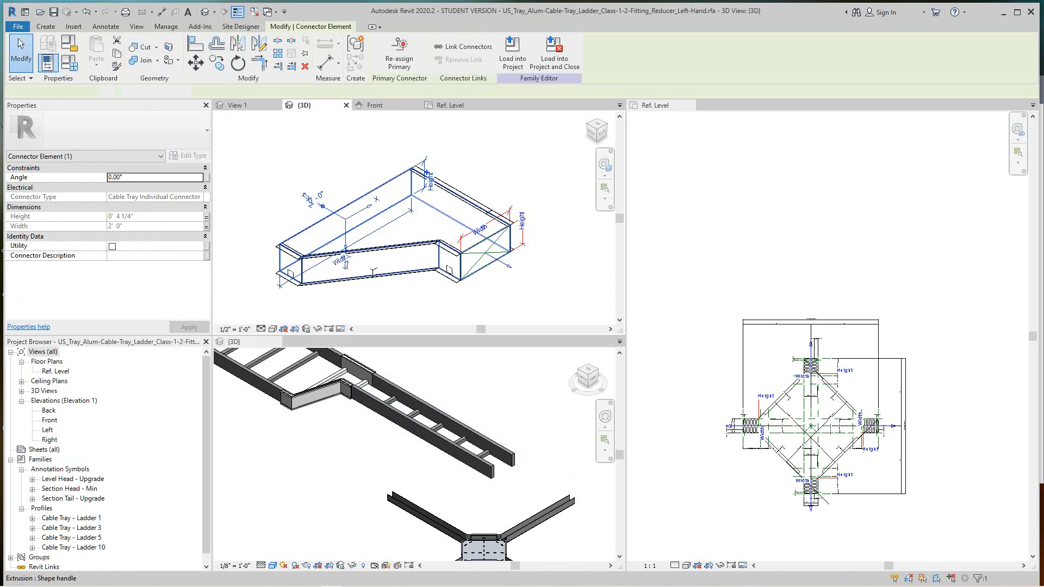
{"action": "left_click", "coordinate": [379, 231]}
{"action": "scroll", "coordinate": [379, 231], "scroll_direction": "up", "scroll_amount": 1}
{"action": "scroll", "coordinate": [379, 231], "scroll_direction": "down", "scroll_amount": 2}
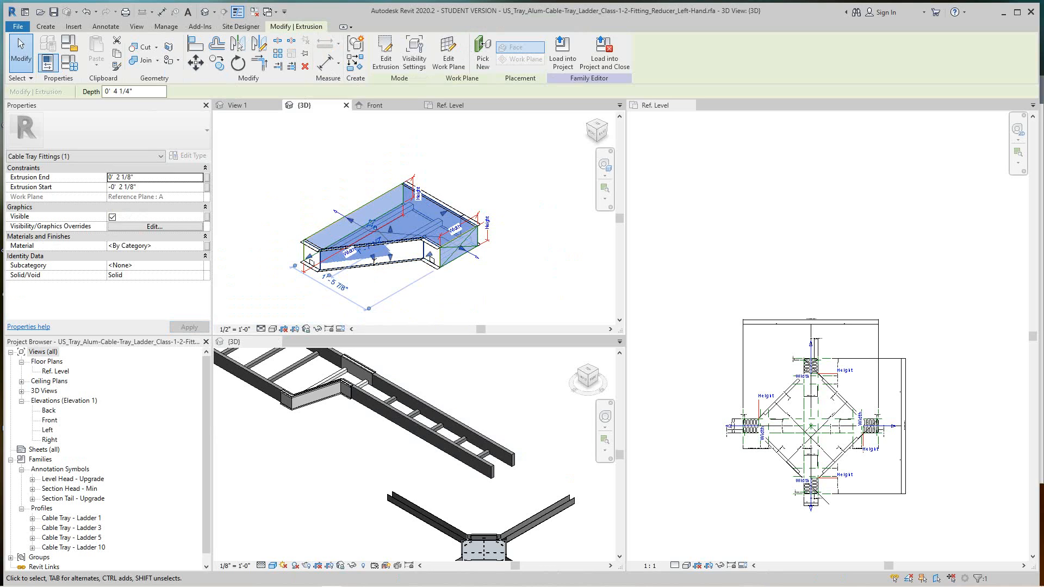
{"action": "key", "text": "Escape"}
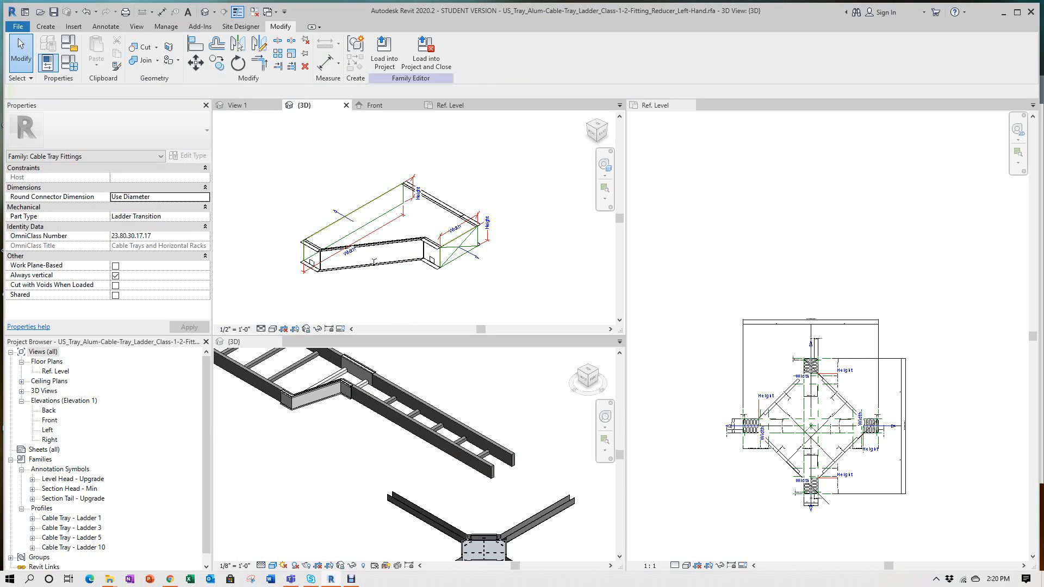
{"action": "left_click", "coordinate": [351, 578]}
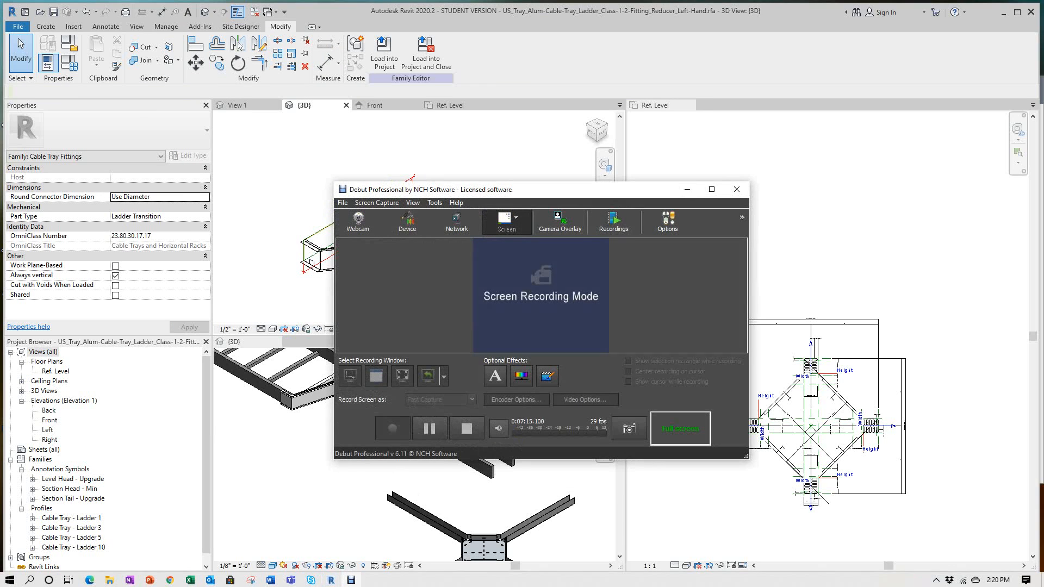